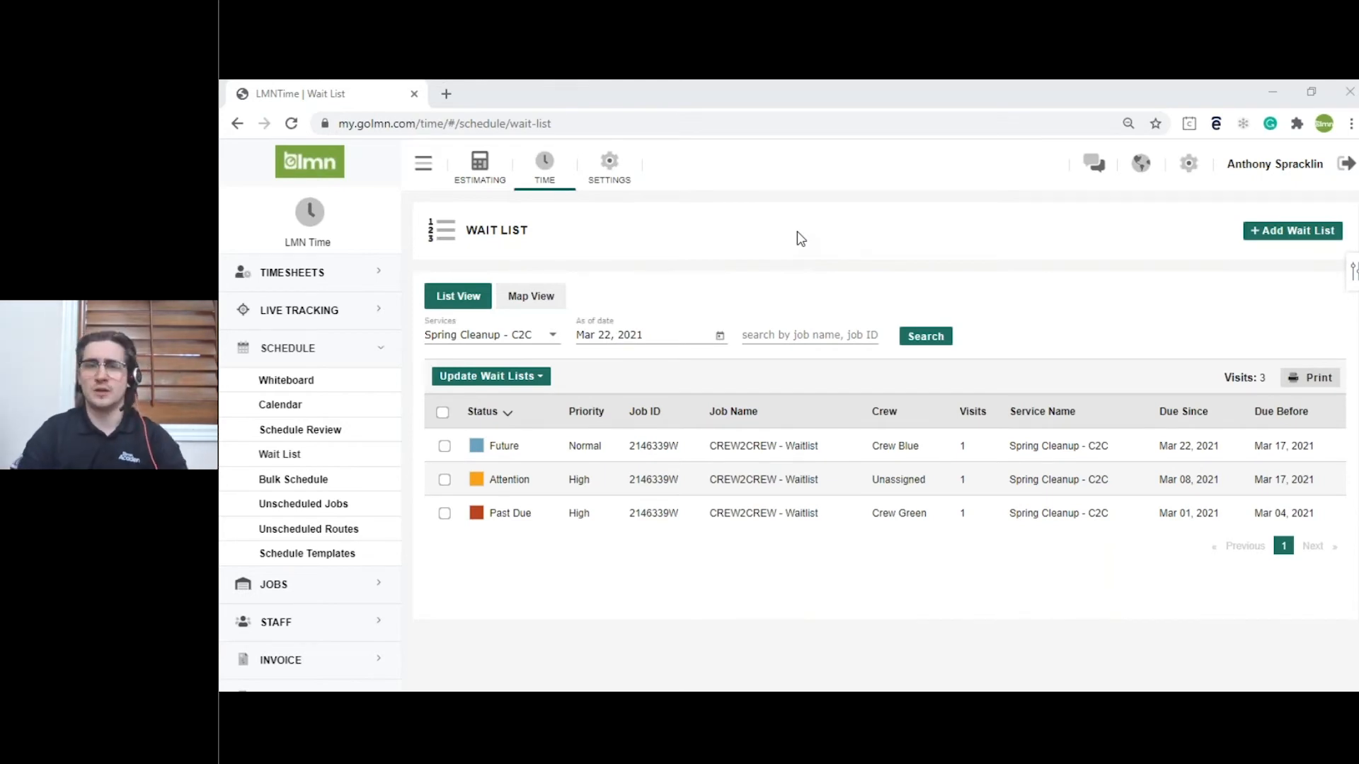
Step: Filter the wait list to show all service types
{"action": "left_click", "coordinate": [494, 335]}
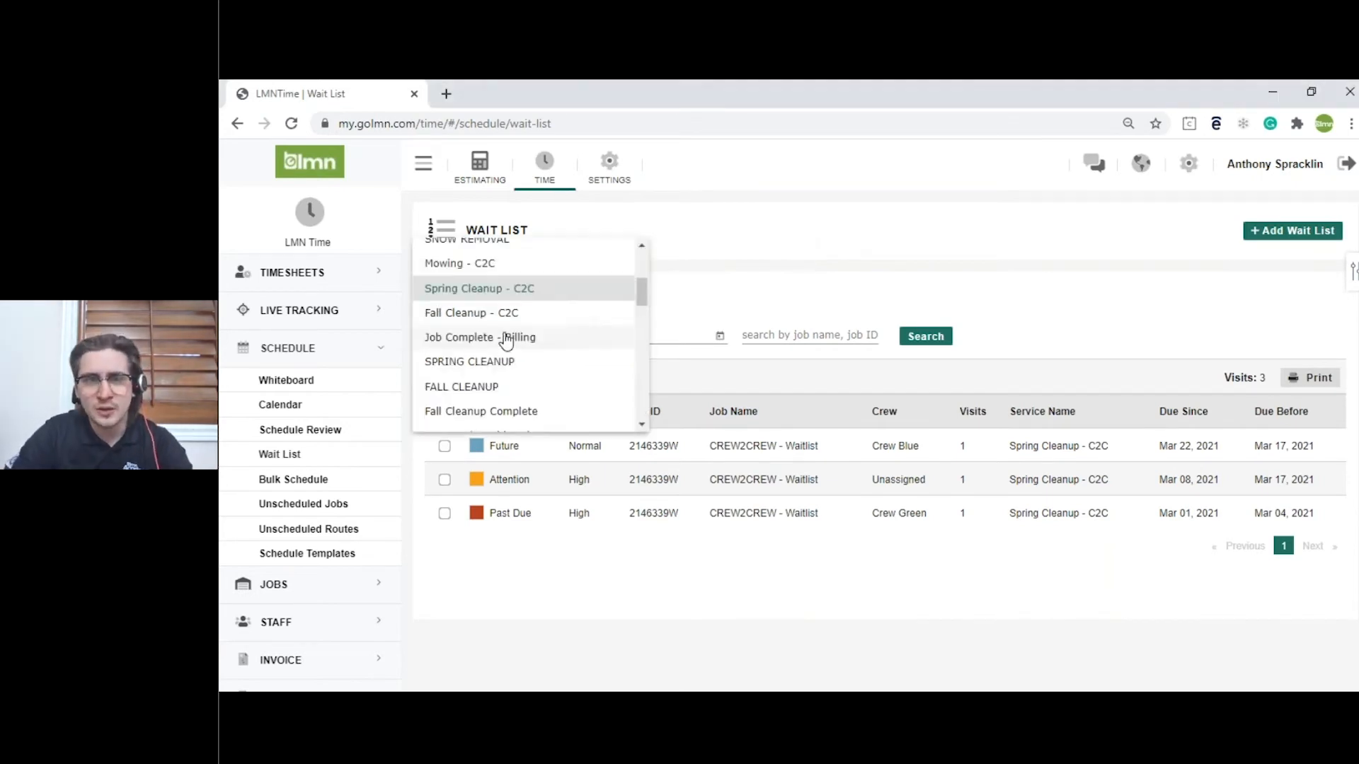
{"action": "scroll", "coordinate": [485, 276], "scroll_direction": "up", "scroll_amount": 3}
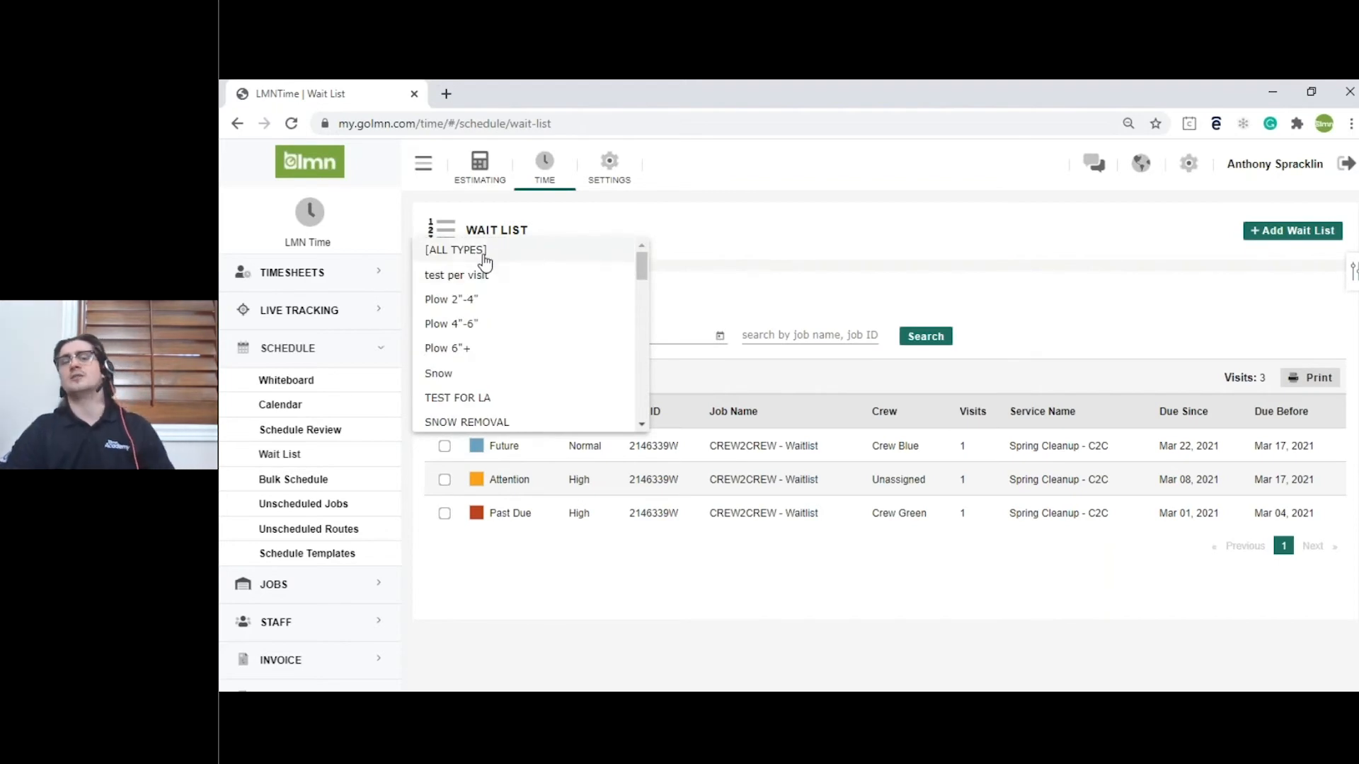
{"action": "left_click", "coordinate": [484, 259]}
Step: Delete the past-due Fert - Complete visits 2, 3 and 4 of the Kinsale Road job and visit 3 of the Sideline 2 job
{"action": "scroll", "coordinate": [701, 382], "scroll_direction": "down", "scroll_amount": 5}
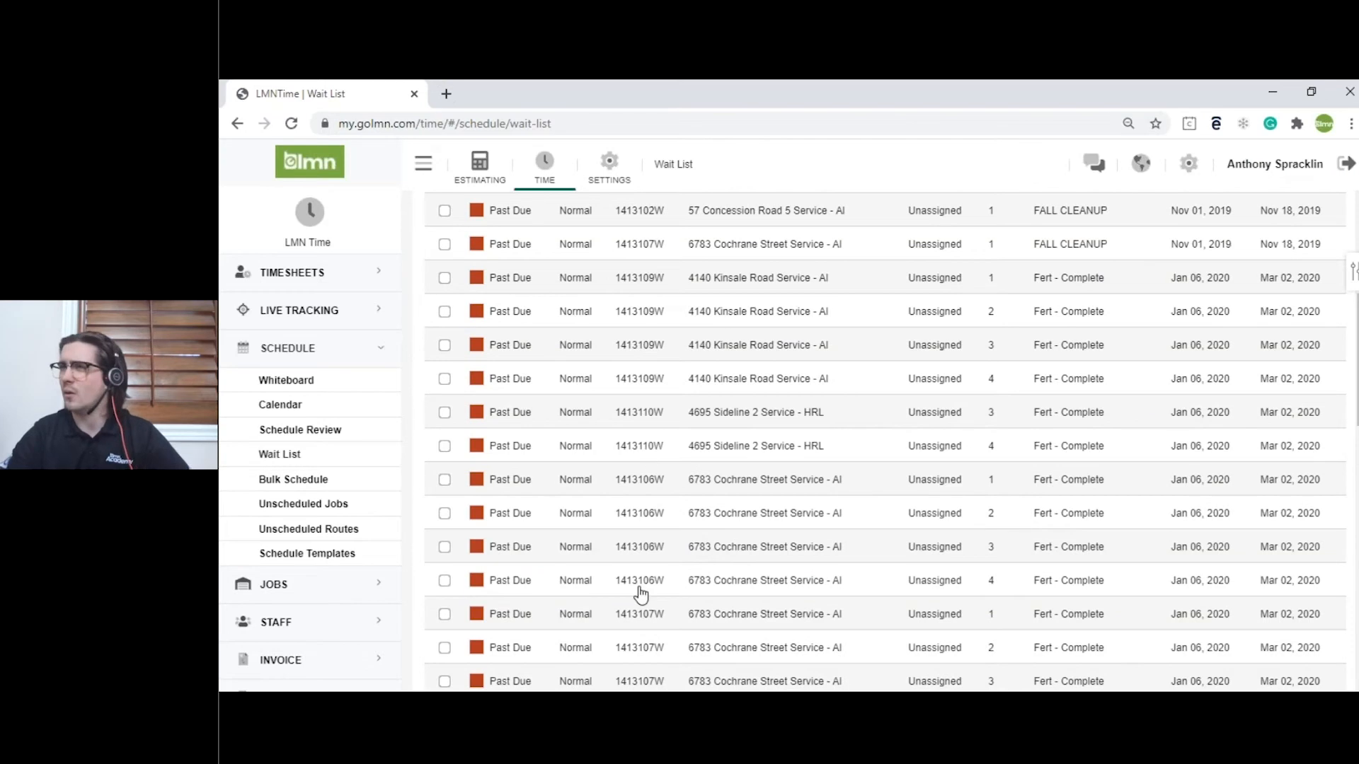
{"action": "left_click", "coordinate": [445, 413]}
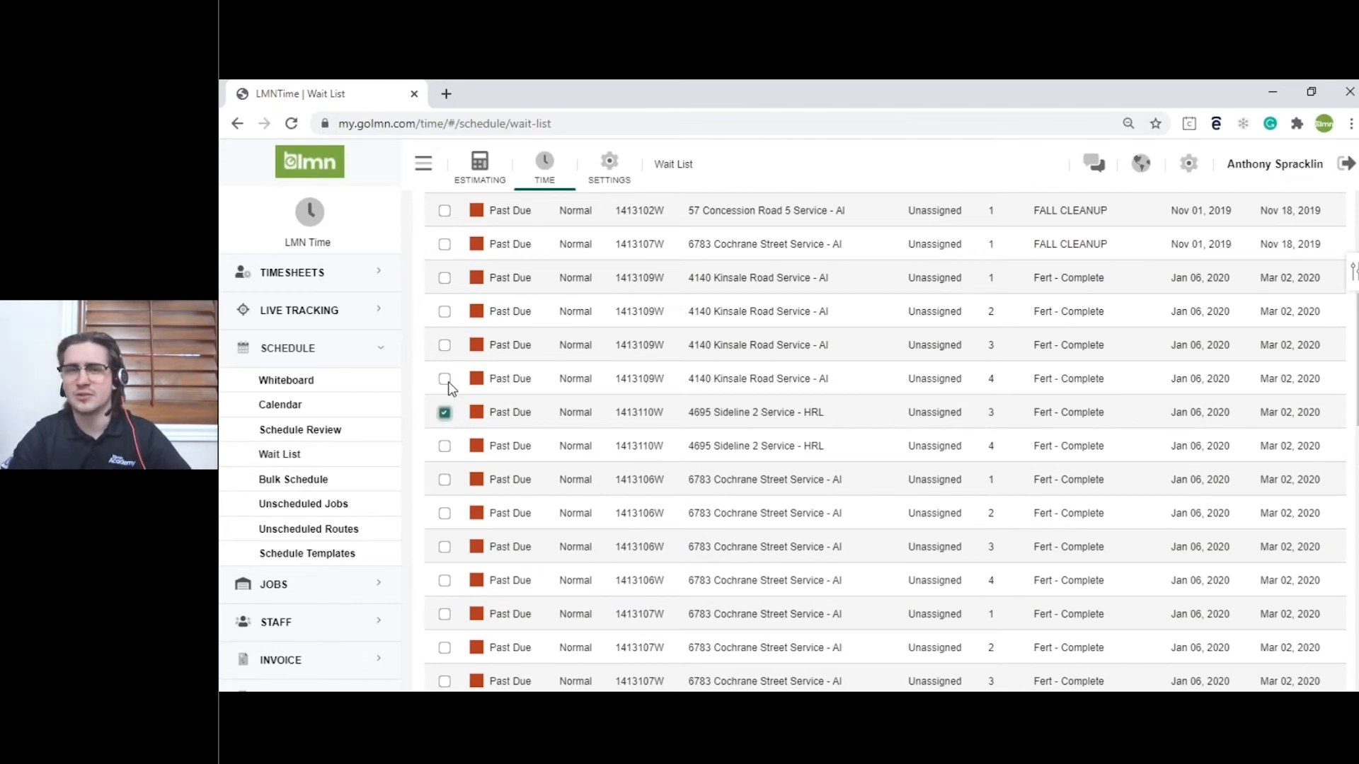
{"action": "left_click", "coordinate": [444, 380]}
{"action": "scroll", "coordinate": [454, 368], "scroll_direction": "up", "scroll_amount": 1}
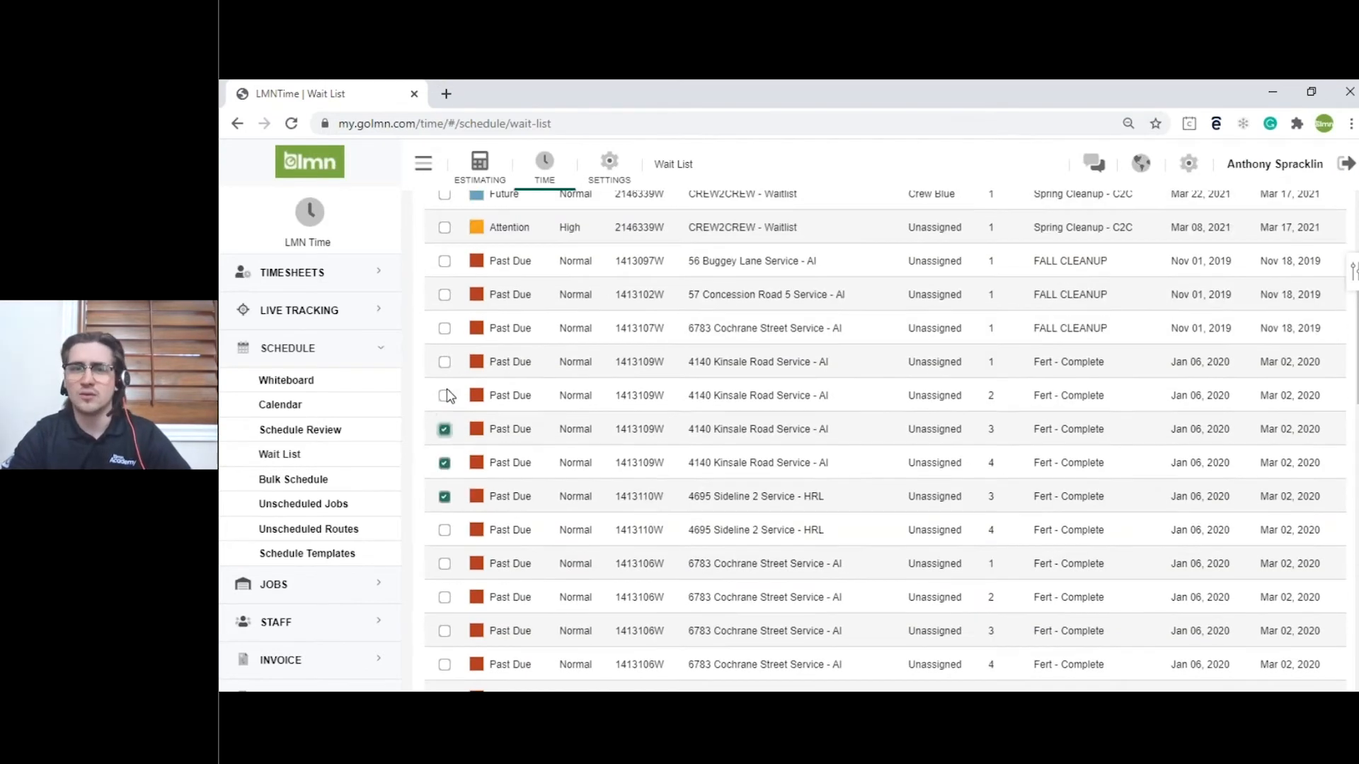
{"action": "scroll", "coordinate": [444, 403], "scroll_direction": "up", "scroll_amount": 3}
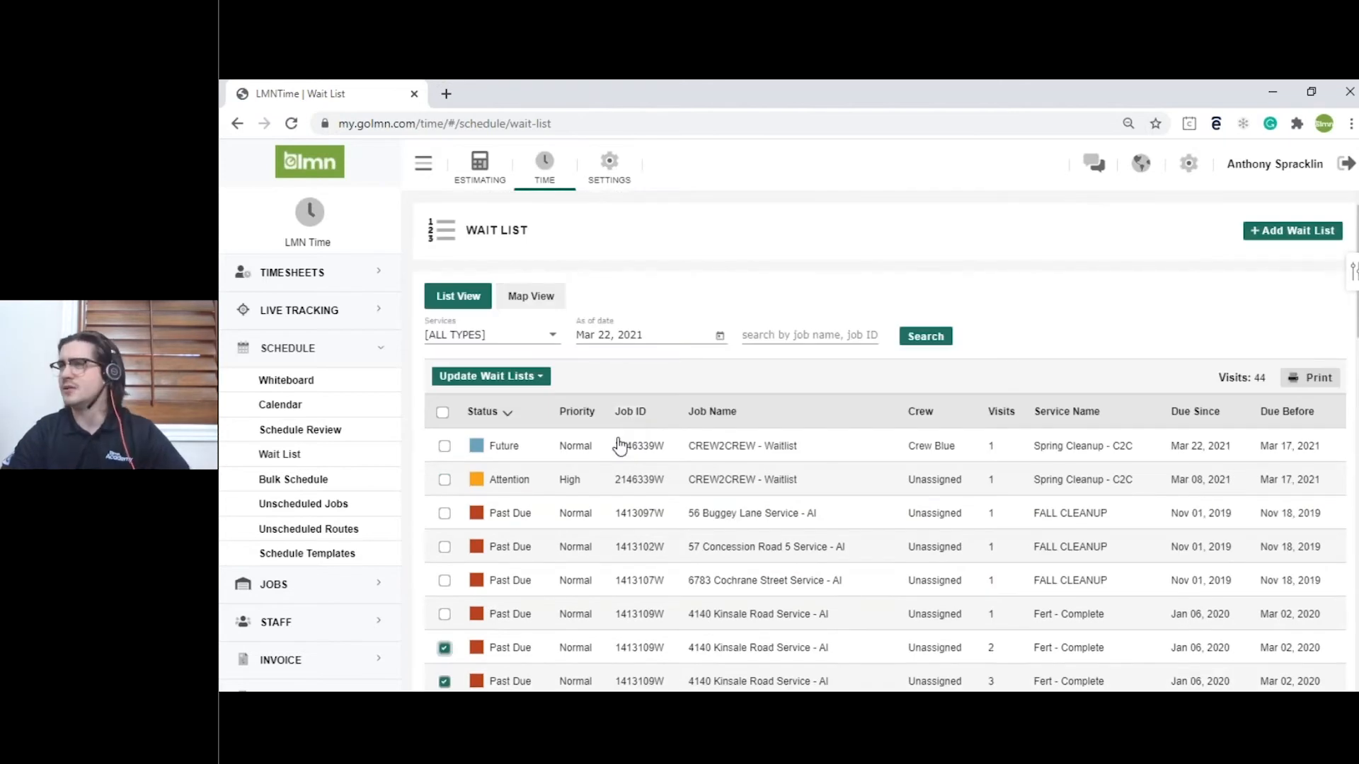
{"action": "left_click", "coordinate": [536, 379]}
{"action": "left_click", "coordinate": [445, 681]}
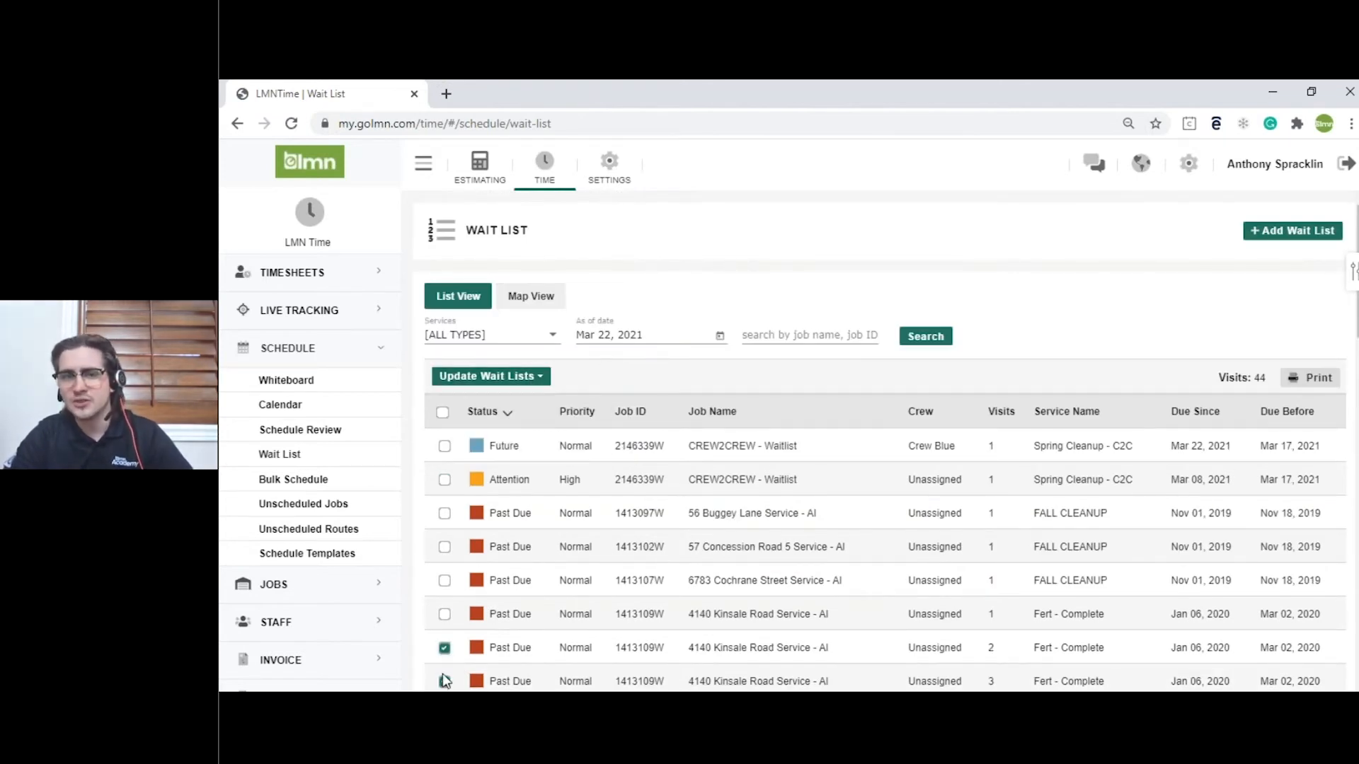
{"action": "left_click", "coordinate": [444, 681]}
{"action": "scroll", "coordinate": [467, 566], "scroll_direction": "down", "scroll_amount": 2}
{"action": "scroll", "coordinate": [442, 548], "scroll_direction": "up", "scroll_amount": 2}
{"action": "left_click", "coordinate": [500, 378]}
{"action": "left_click", "coordinate": [513, 446]}
{"action": "left_click", "coordinate": [947, 279]}
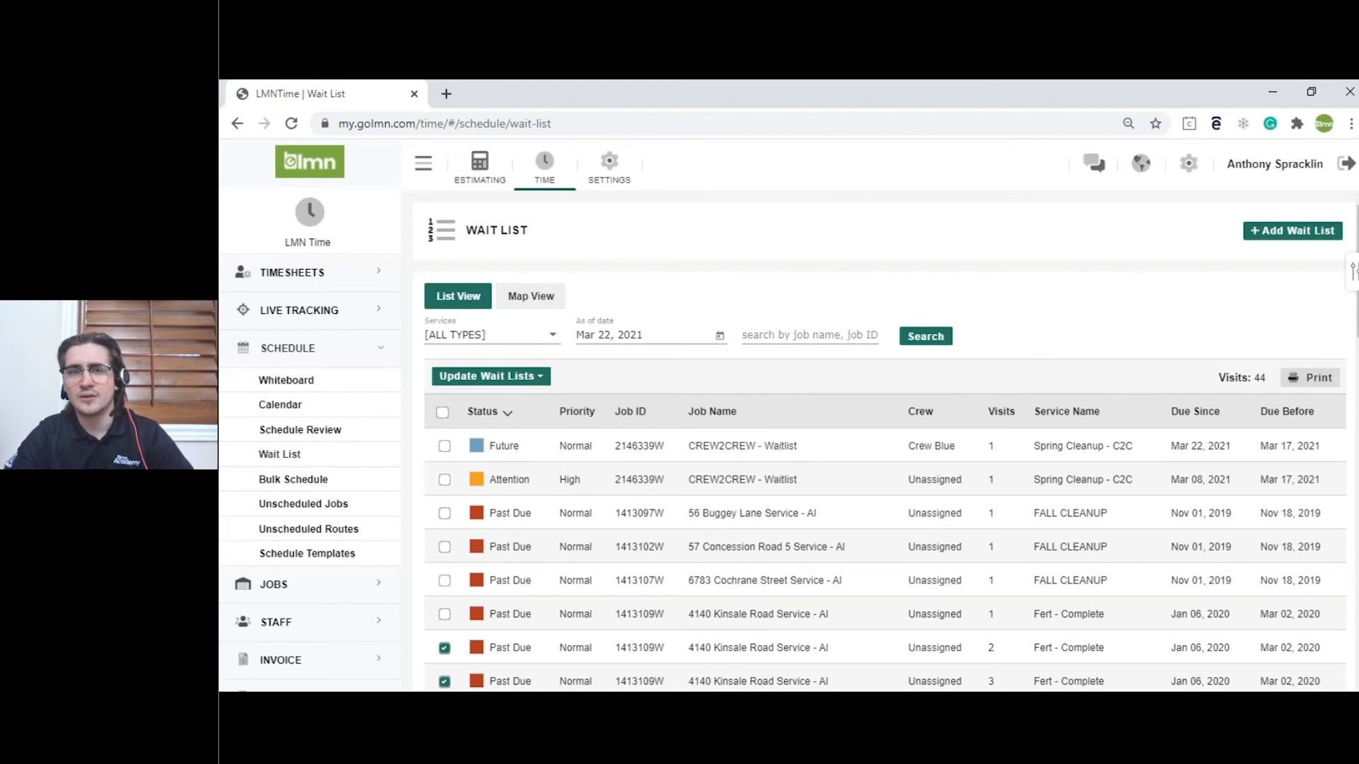
{"action": "left_click", "coordinate": [474, 376]}
{"action": "left_click", "coordinate": [481, 446]}
{"action": "left_click", "coordinate": [949, 282]}
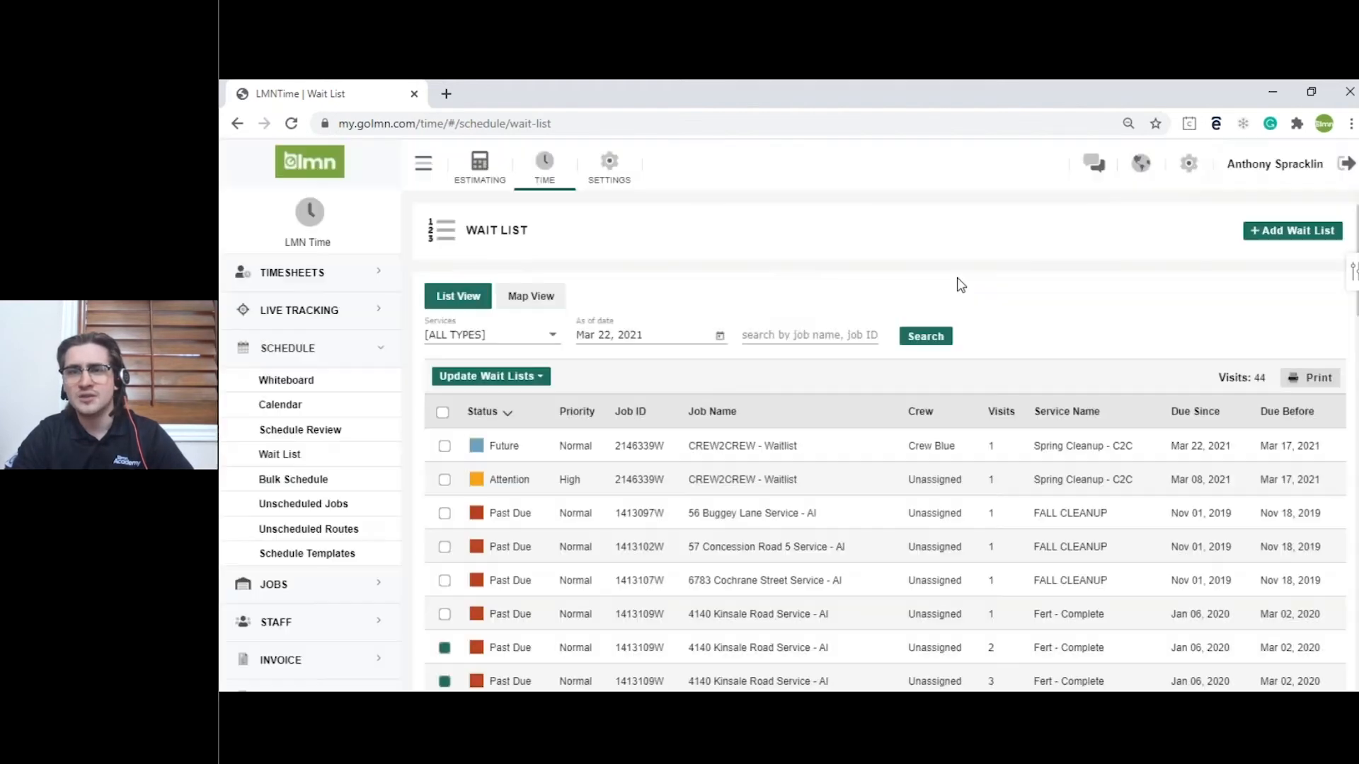
Step: Filter the wait list to the Spring Cleanup - C2C service
{"action": "left_click", "coordinate": [475, 347]}
{"action": "scroll", "coordinate": [492, 397], "scroll_direction": "down", "scroll_amount": 3}
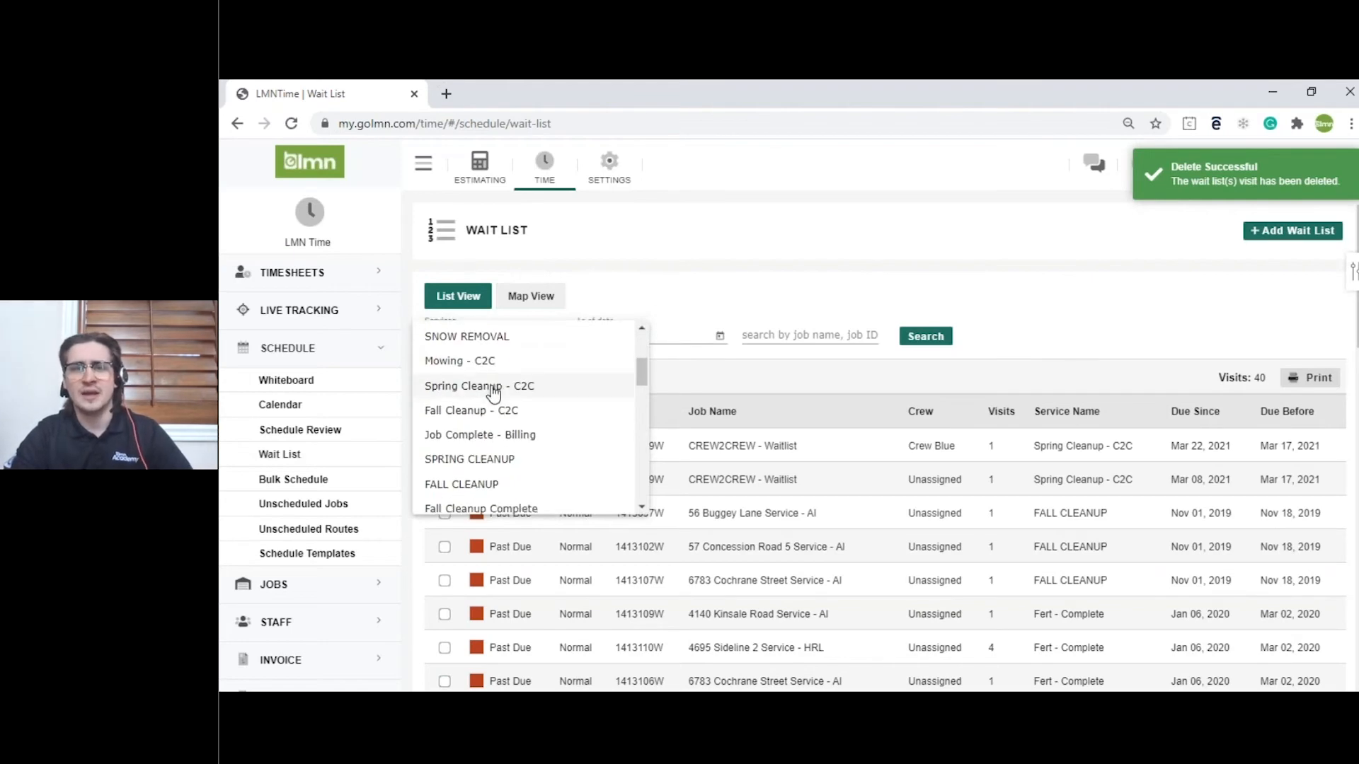
{"action": "left_click", "coordinate": [494, 388]}
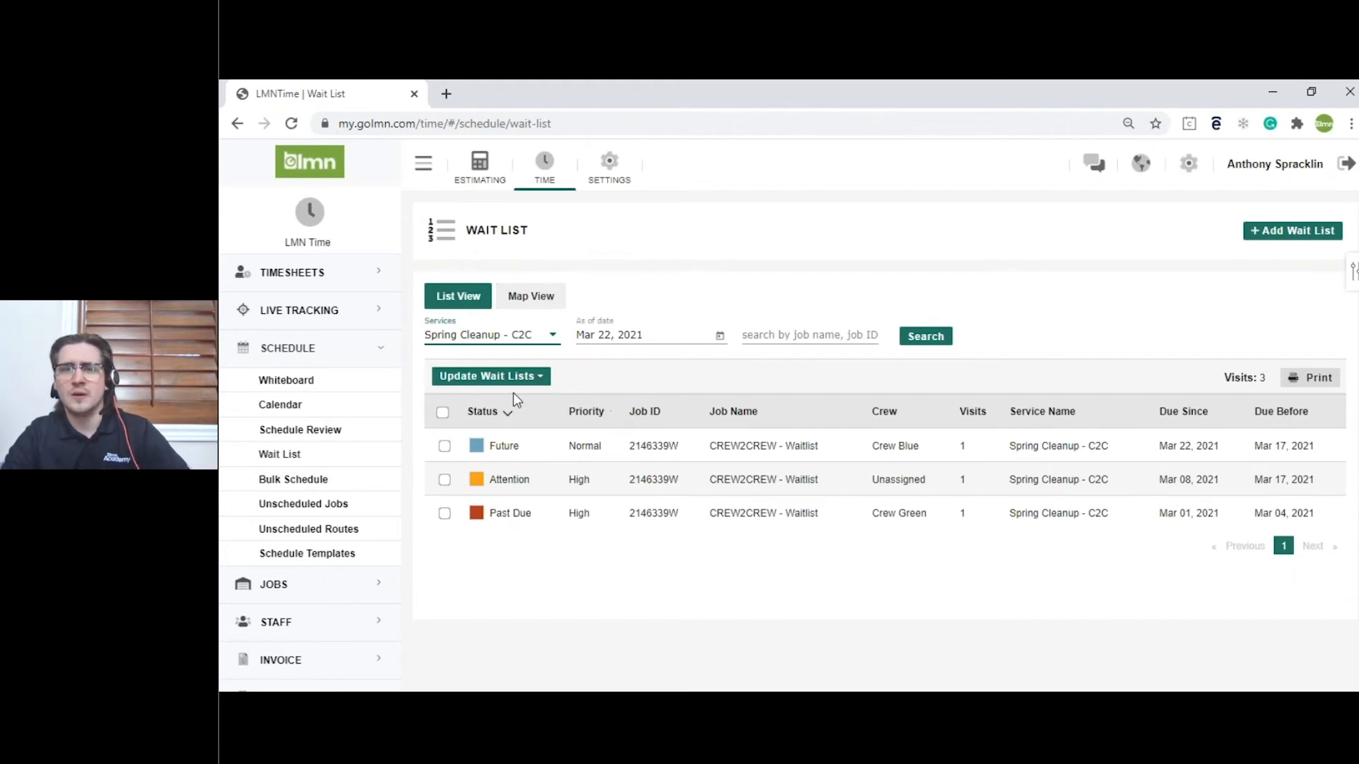
Step: Review the bulk edit options for the Crew Blue visit, including the Change Priority levels, without applying any edit
{"action": "left_click", "coordinate": [444, 446]}
{"action": "left_click", "coordinate": [489, 378]}
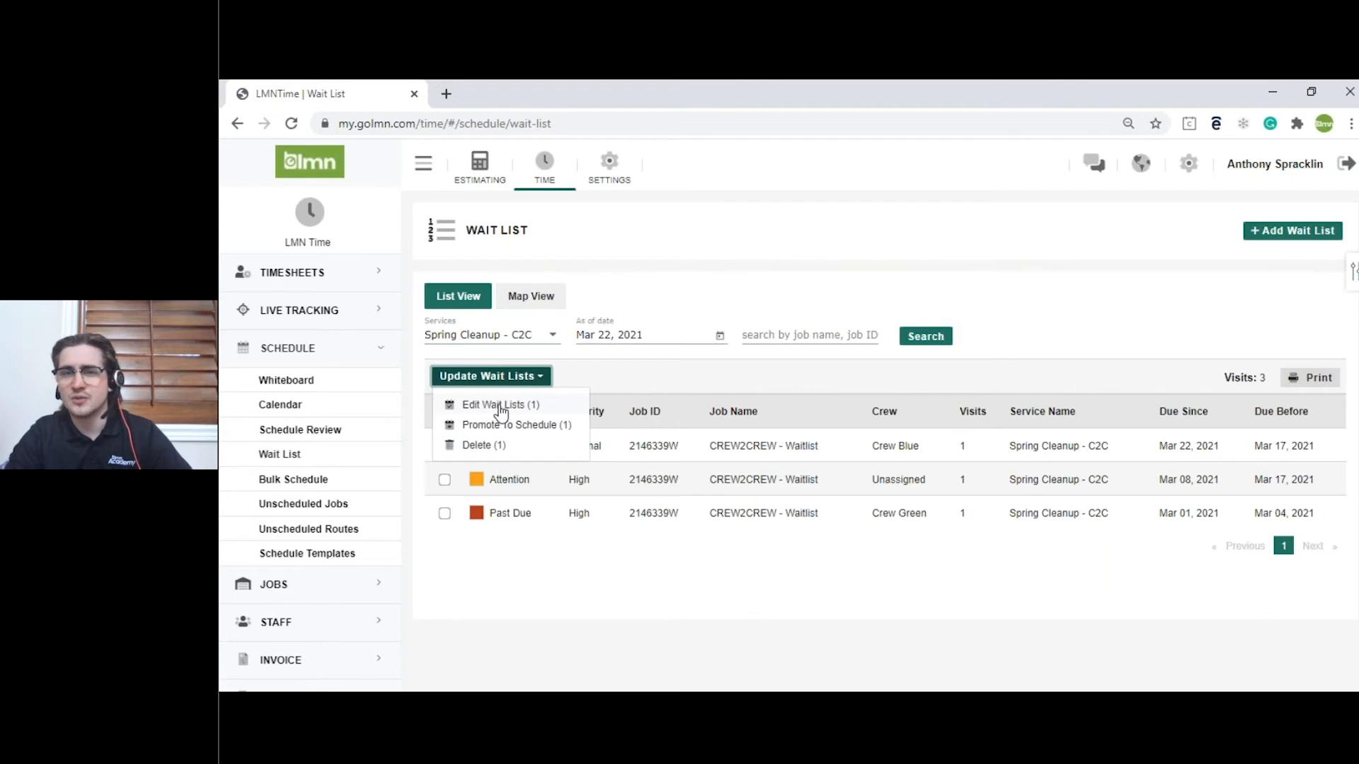
{"action": "left_click", "coordinate": [501, 407]}
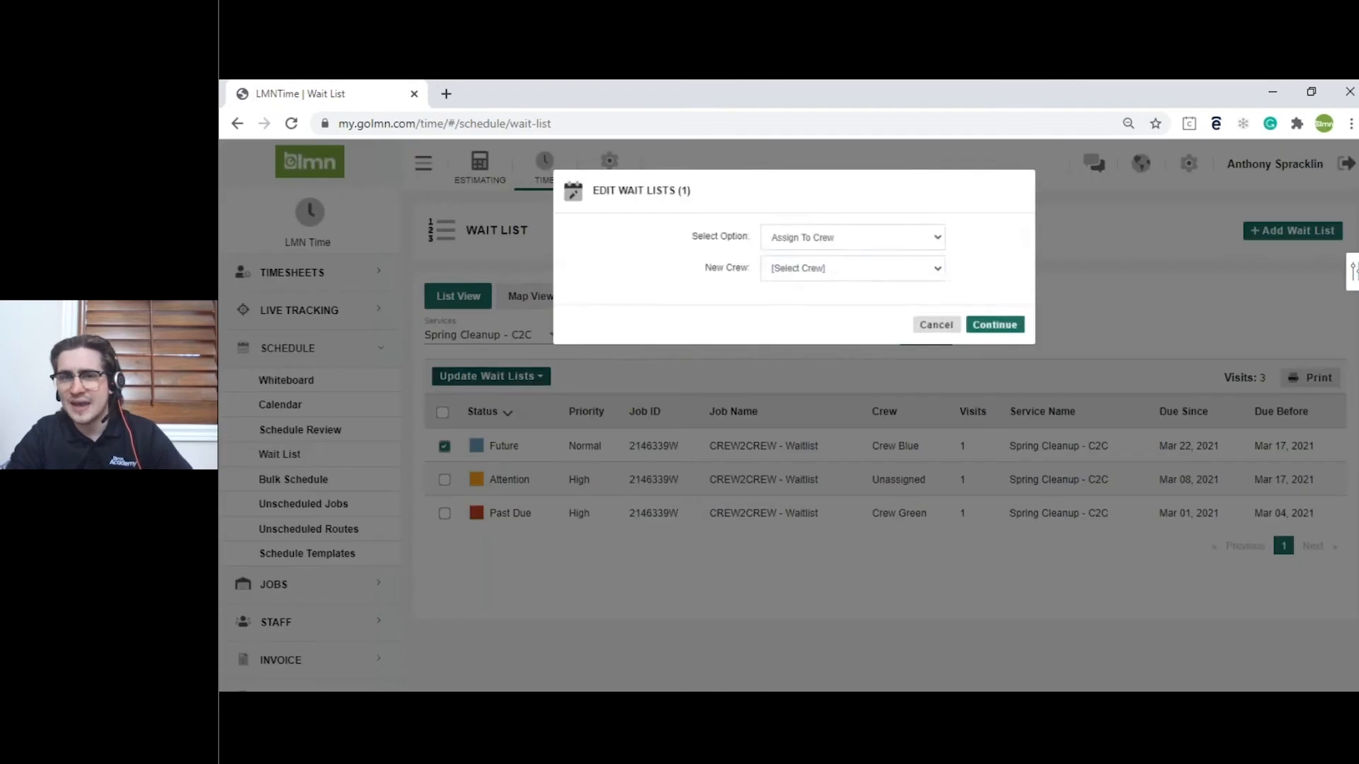
{"action": "left_click", "coordinate": [791, 244]}
{"action": "left_click", "coordinate": [800, 267]}
{"action": "left_click", "coordinate": [784, 281]}
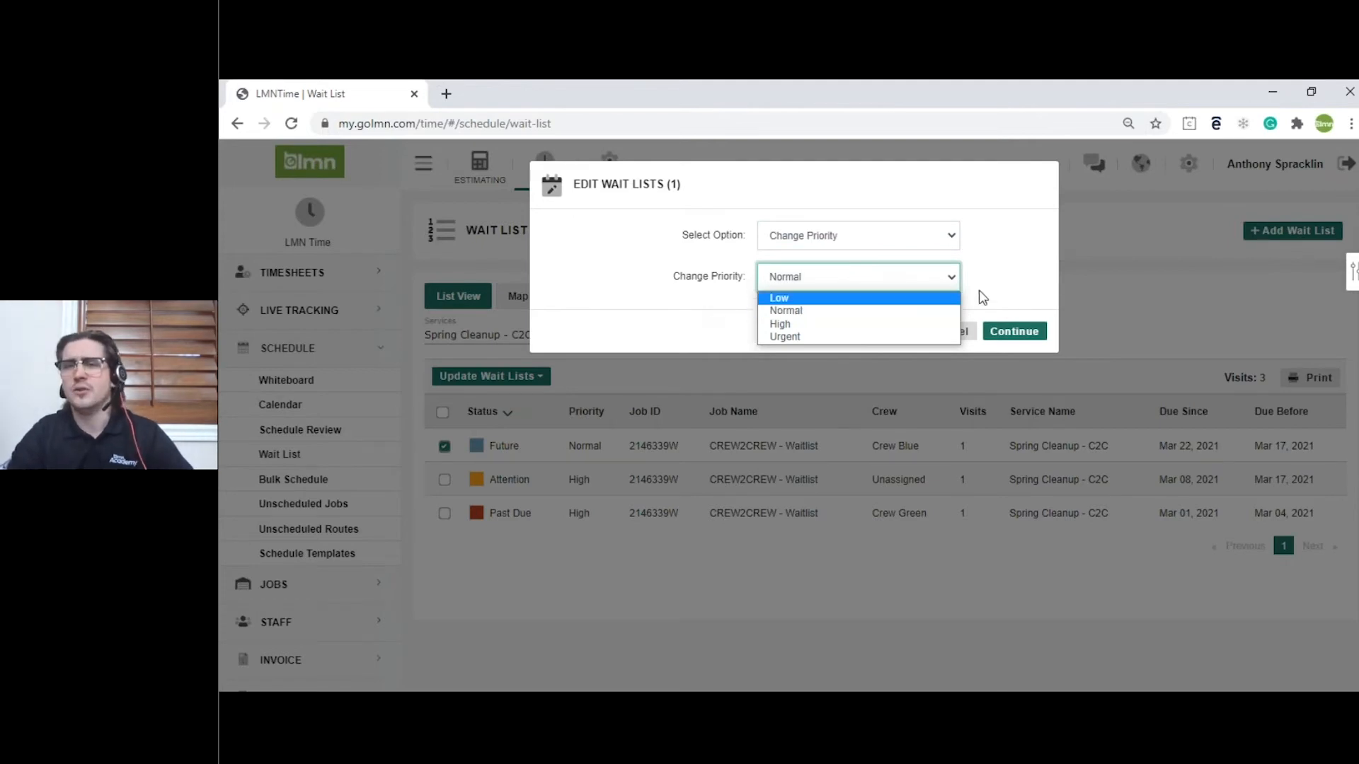
{"action": "left_click", "coordinate": [956, 332]}
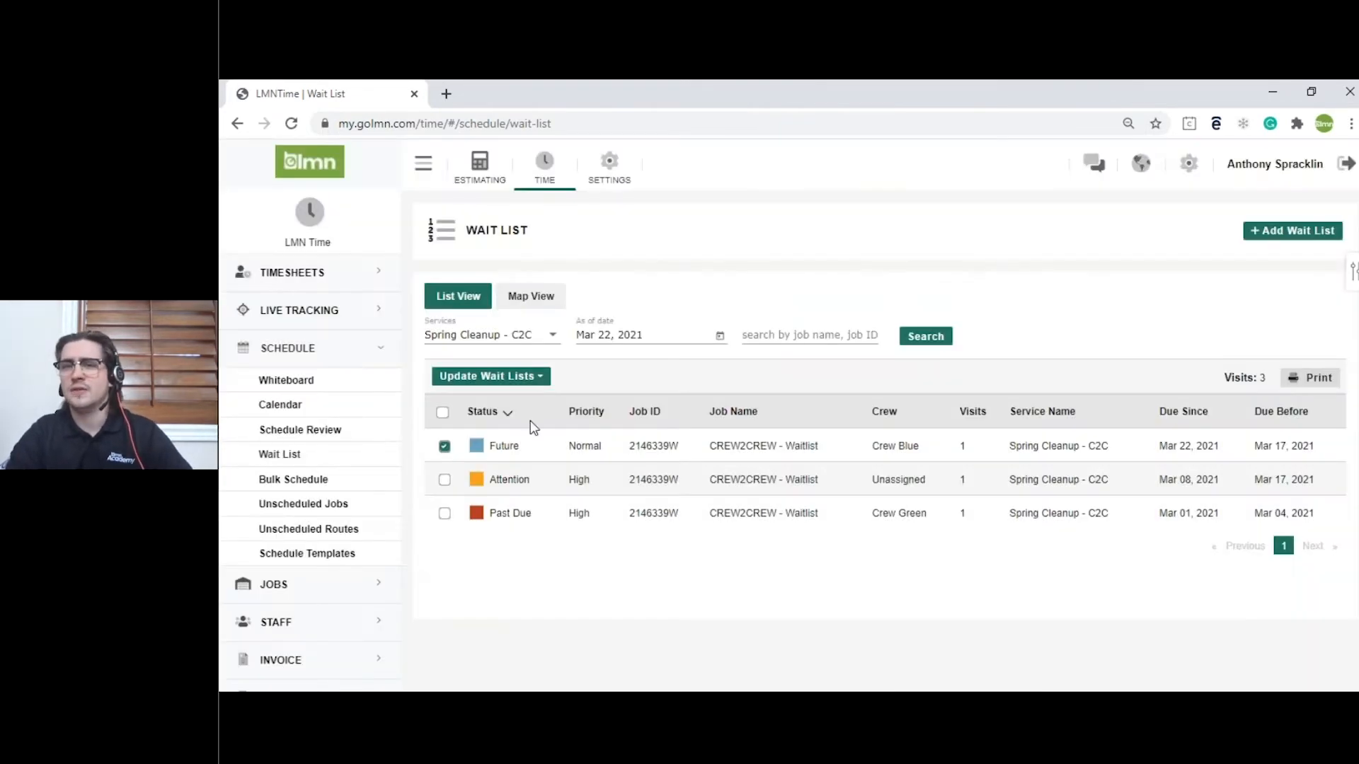
{"action": "left_click", "coordinate": [446, 447]}
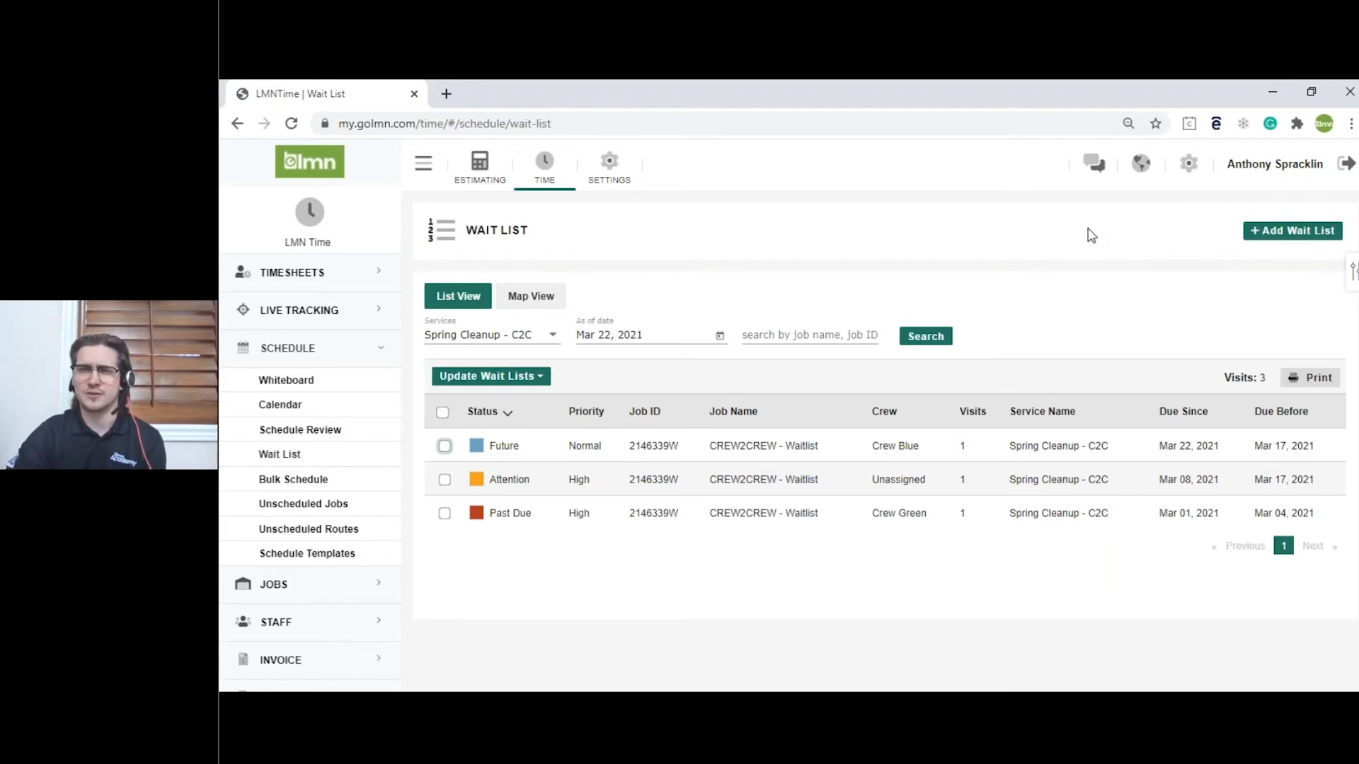
Step: Open the Spring Cleanup - C2C service for editing from the services settings
{"action": "left_click", "coordinate": [1188, 173]}
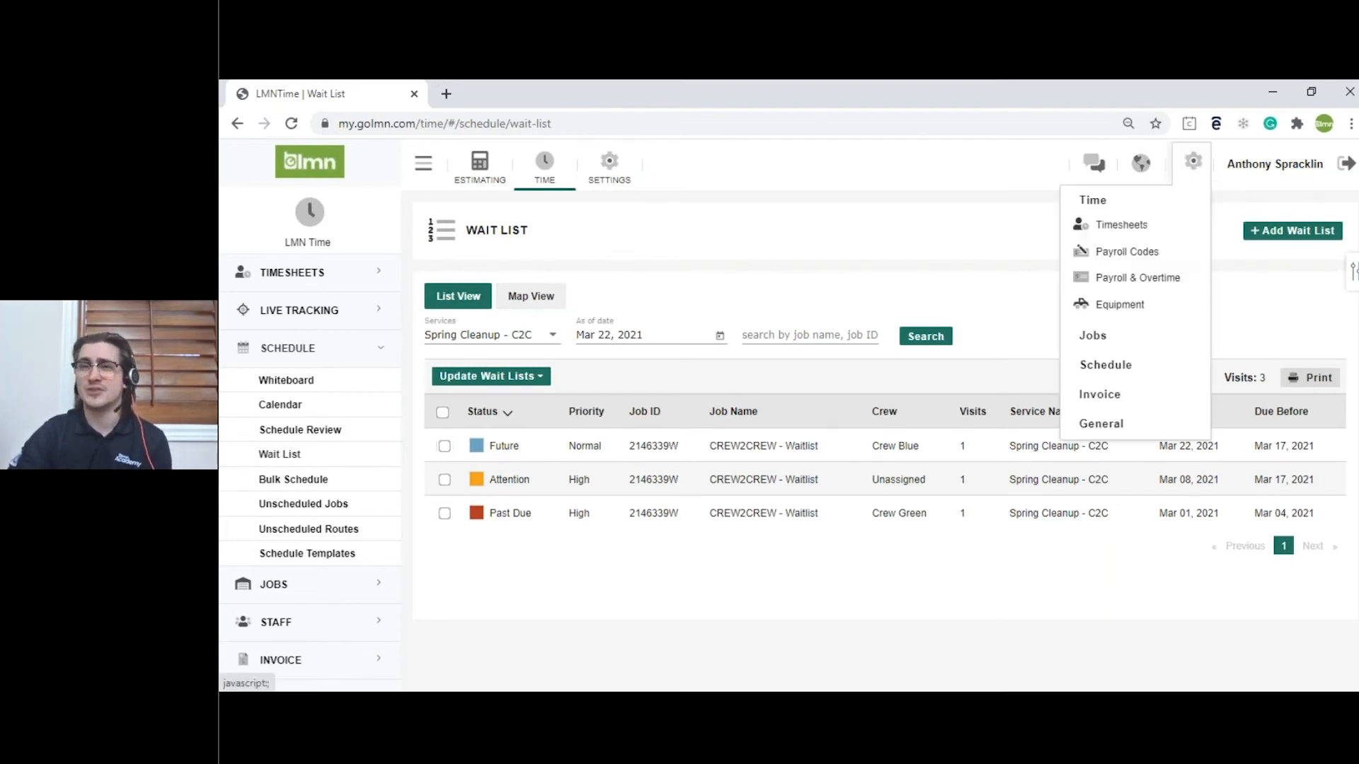
{"action": "left_click", "coordinate": [1099, 343]}
{"action": "left_click", "coordinate": [1116, 333]}
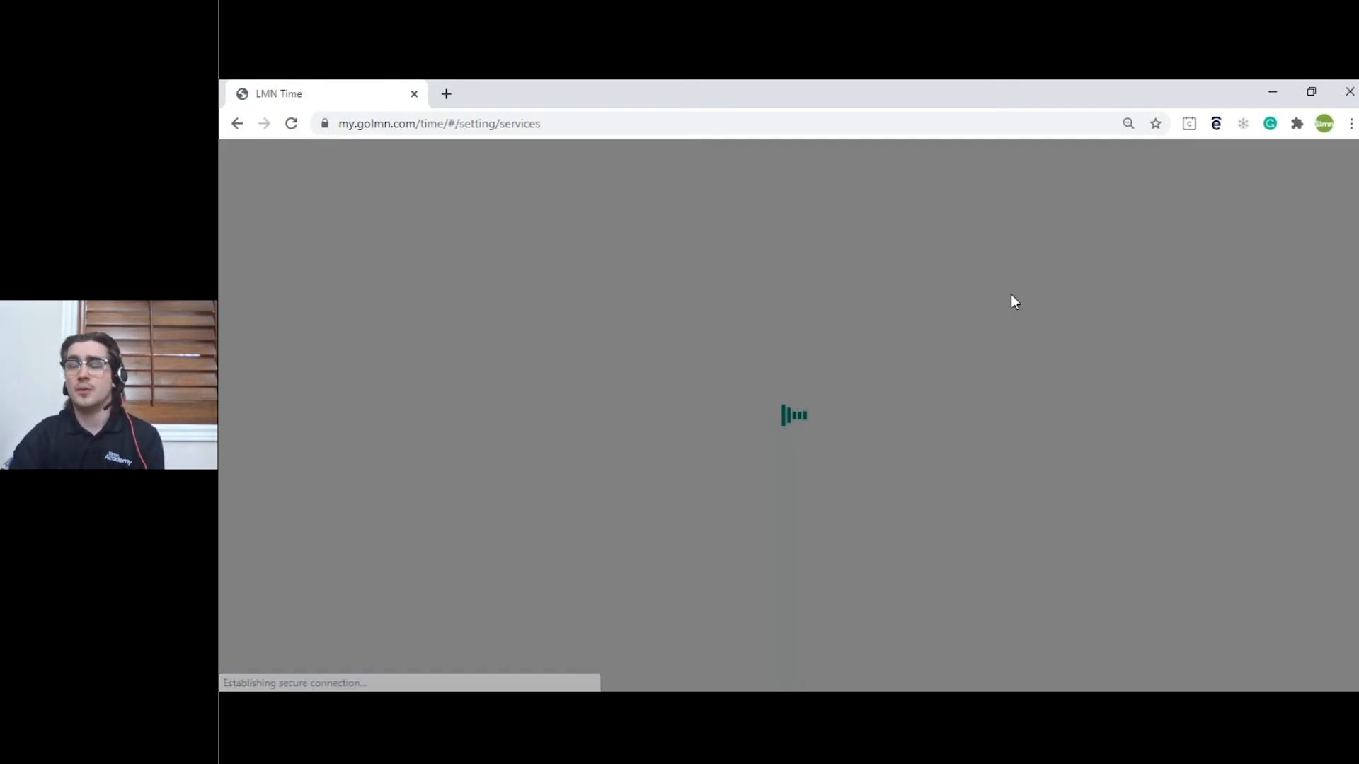
{"action": "scroll", "coordinate": [800, 304], "scroll_direction": "down", "scroll_amount": 1}
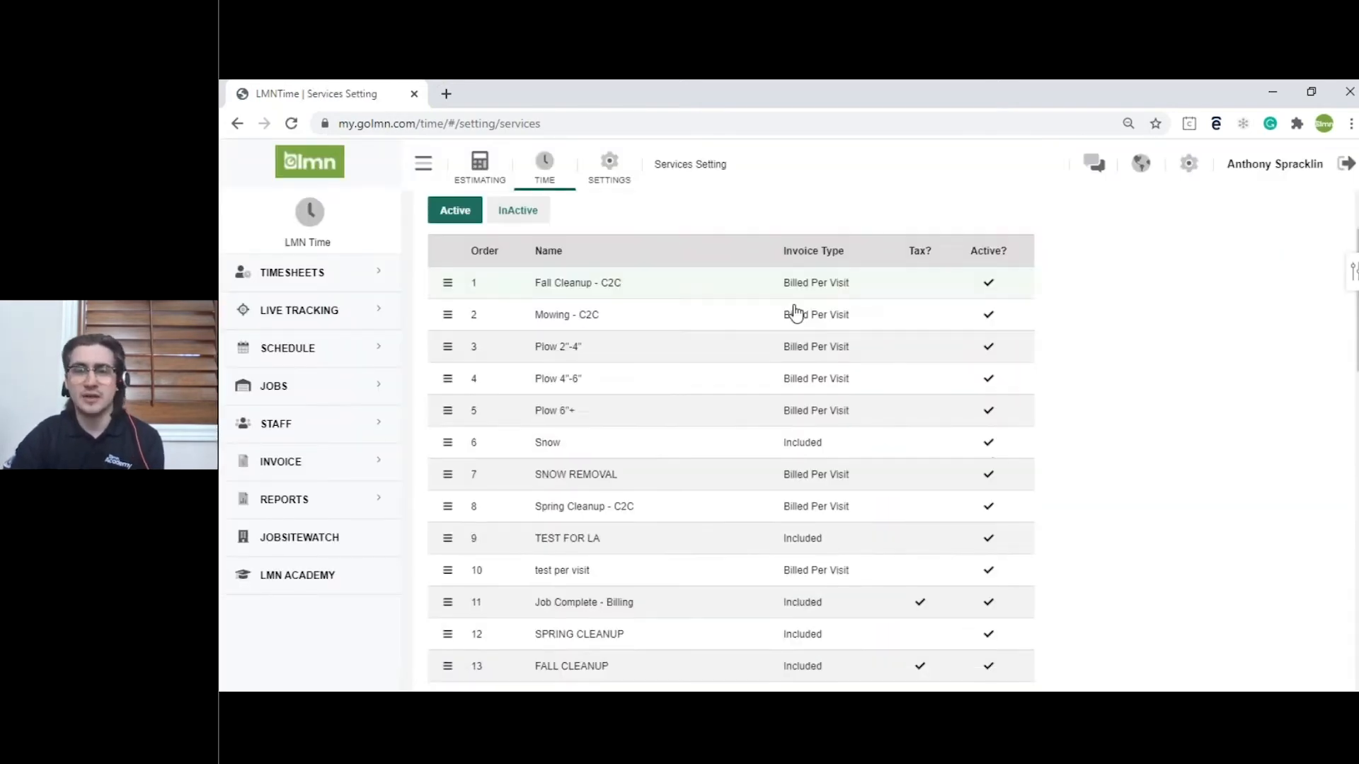
{"action": "scroll", "coordinate": [772, 336], "scroll_direction": "down", "scroll_amount": 2}
{"action": "scroll", "coordinate": [700, 393], "scroll_direction": "up", "scroll_amount": 1}
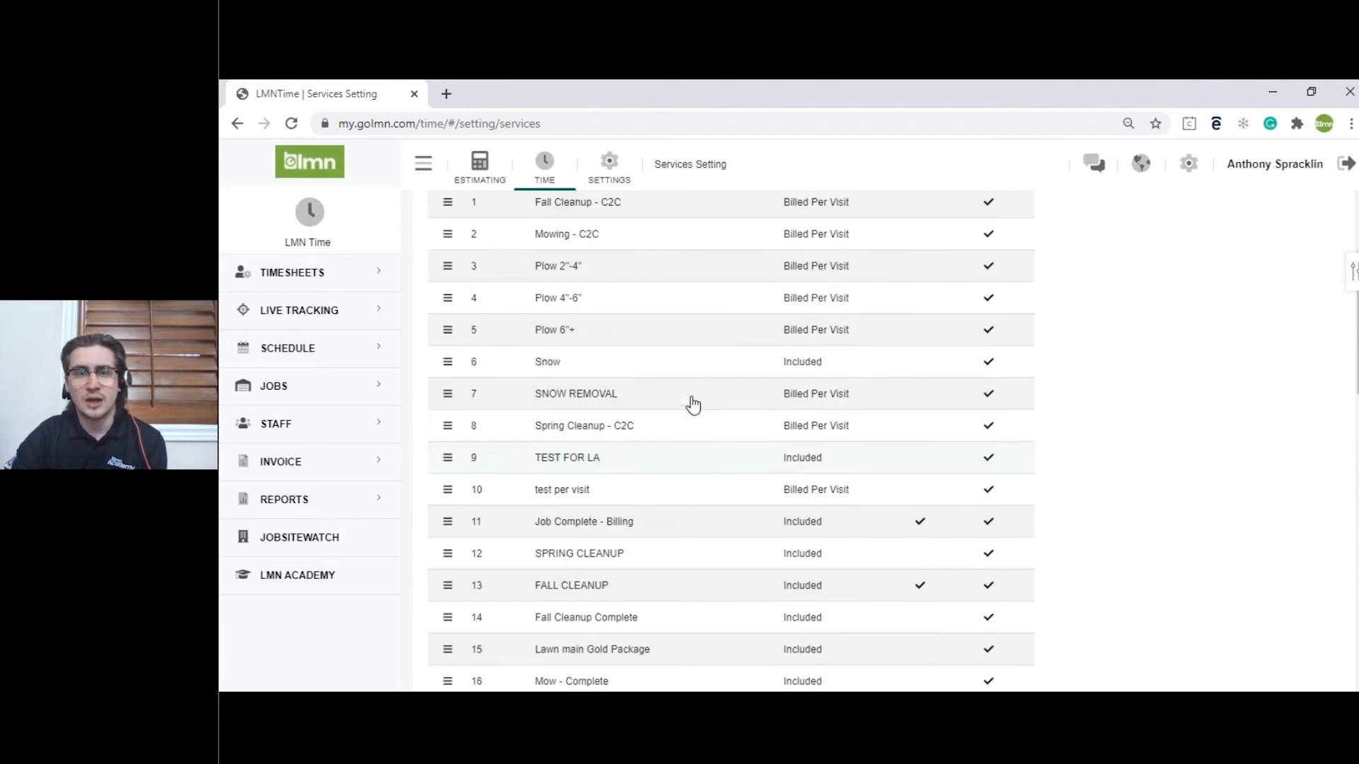
{"action": "left_click", "coordinate": [664, 433]}
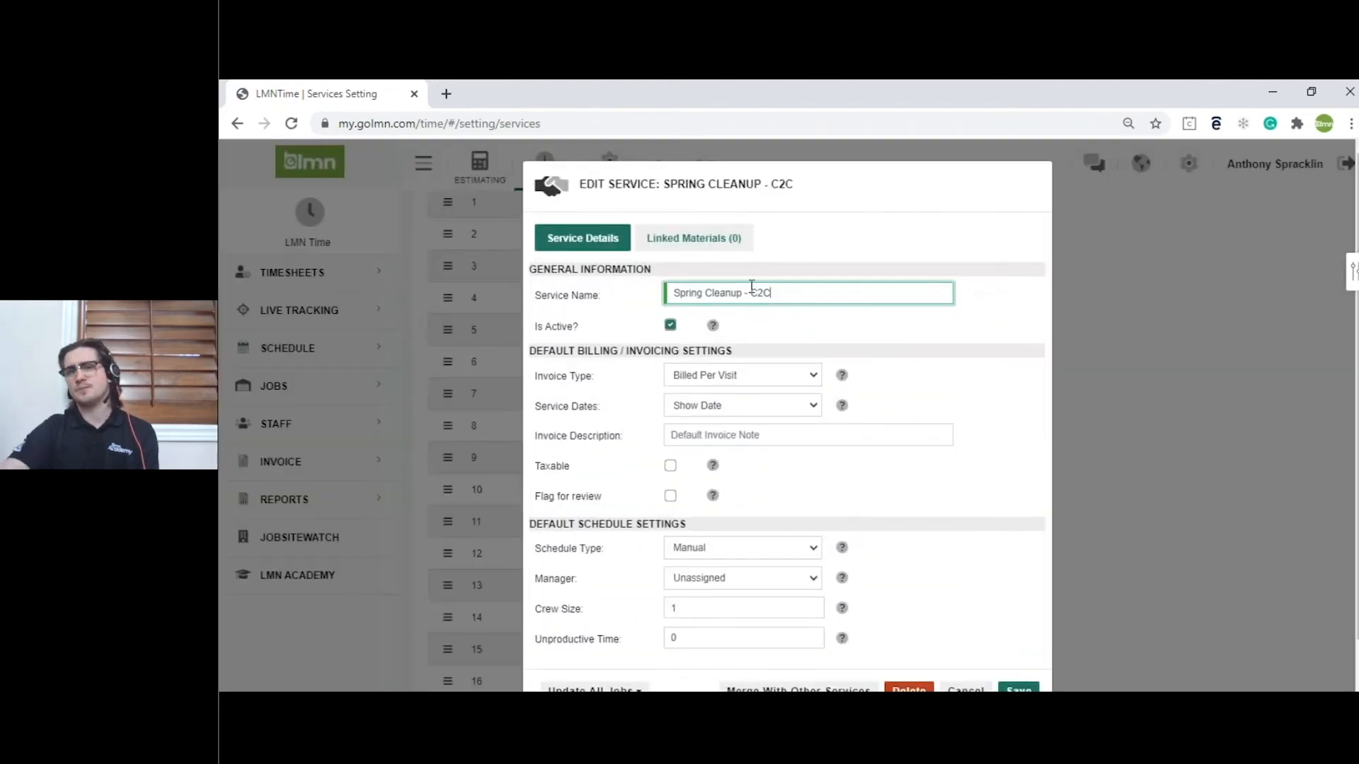
Step: Check the service's default schedule types and set its invoice type to Included
{"action": "scroll", "coordinate": [750, 311], "scroll_direction": "down", "scroll_amount": 1}
{"action": "left_click", "coordinate": [703, 504]}
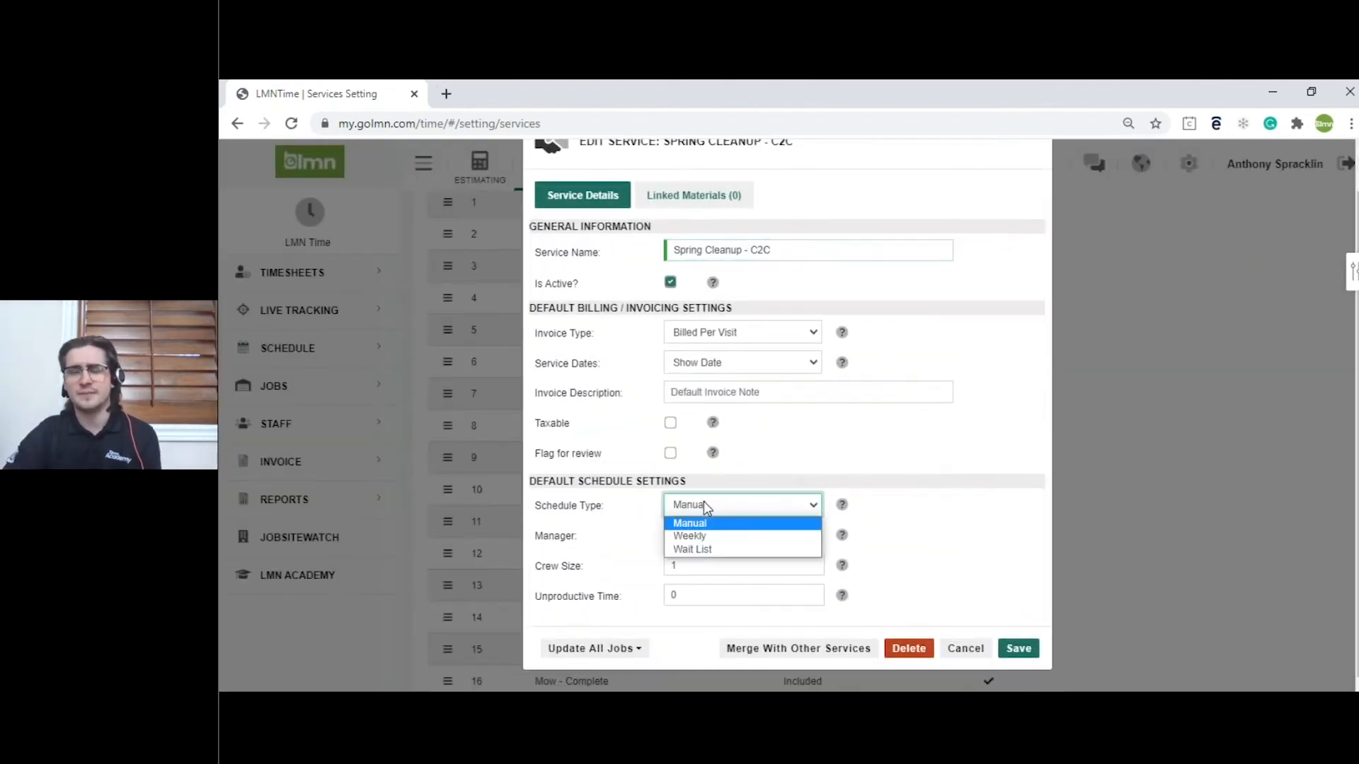
{"action": "left_click", "coordinate": [704, 502]}
{"action": "scroll", "coordinate": [744, 389], "scroll_direction": "up", "scroll_amount": 1}
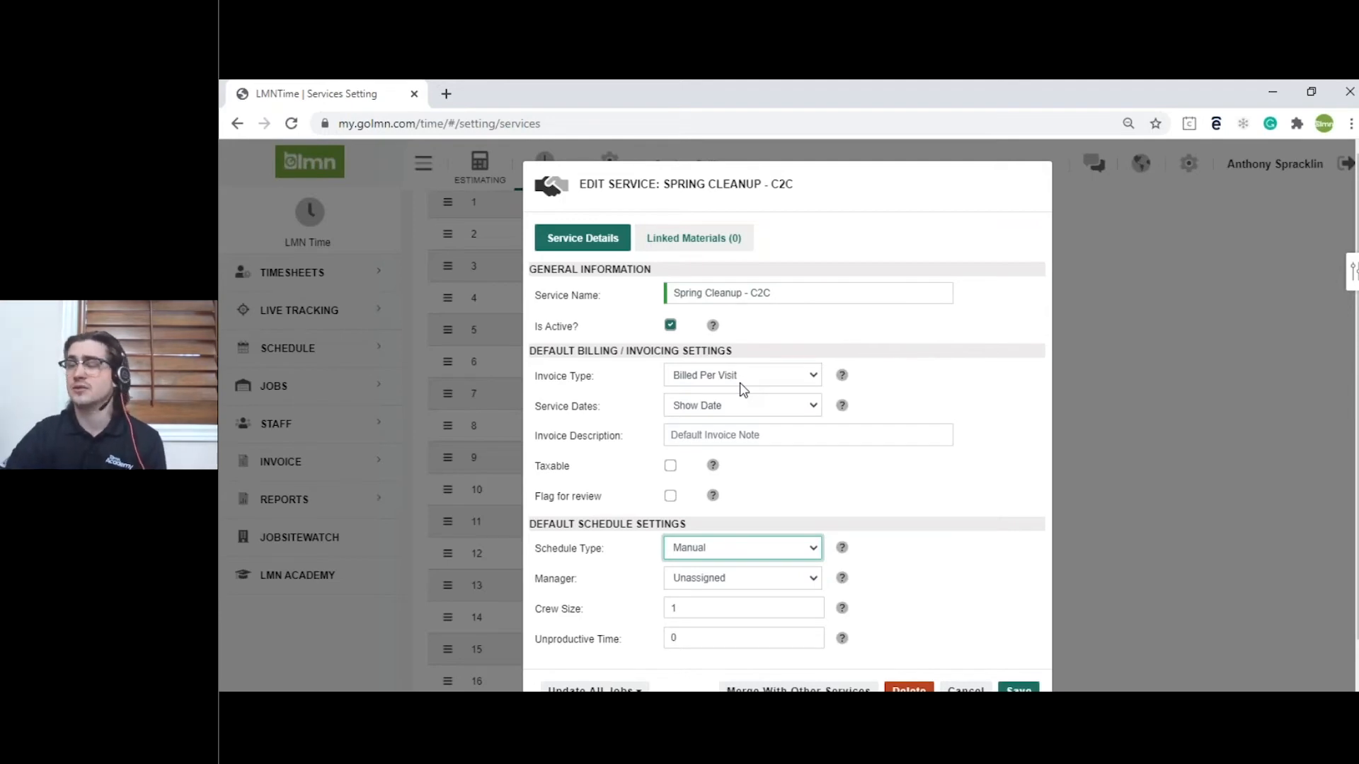
{"action": "left_click", "coordinate": [741, 384]}
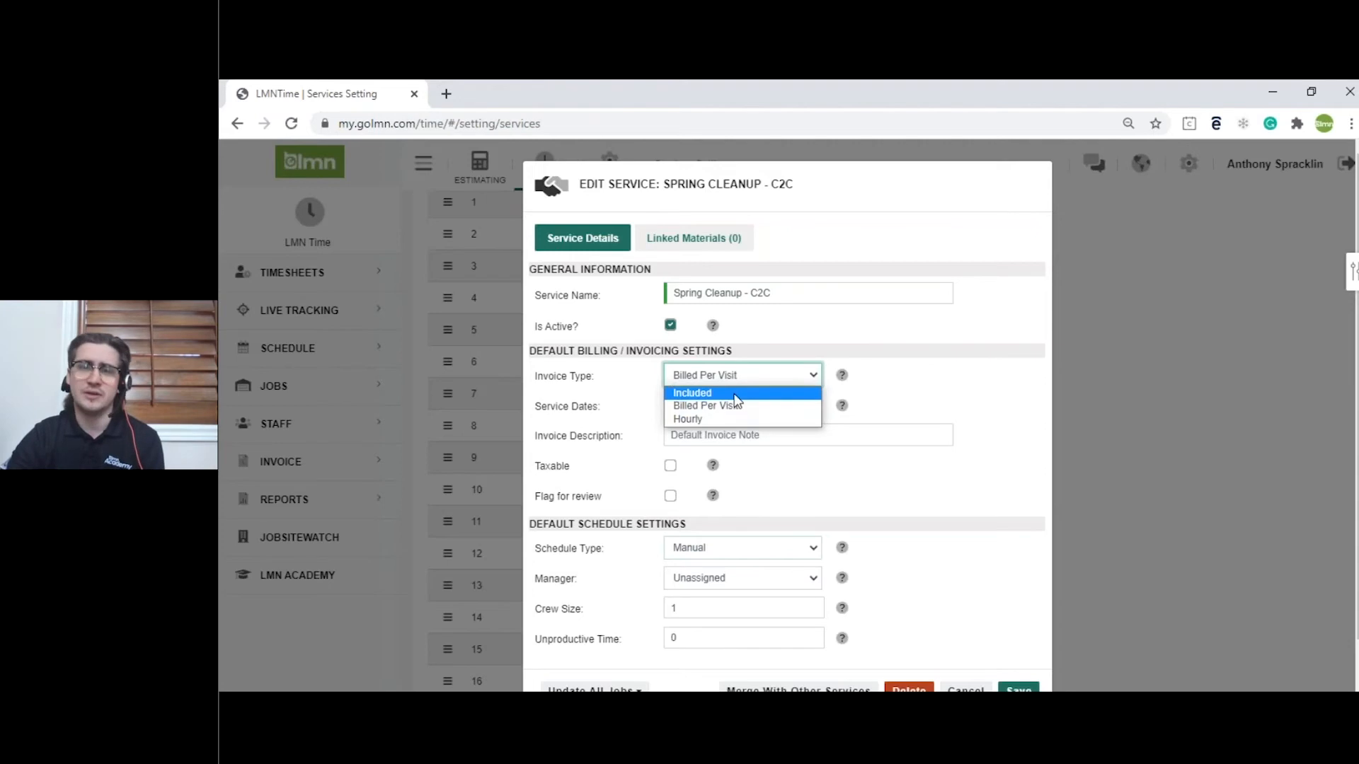
{"action": "left_click", "coordinate": [737, 395]}
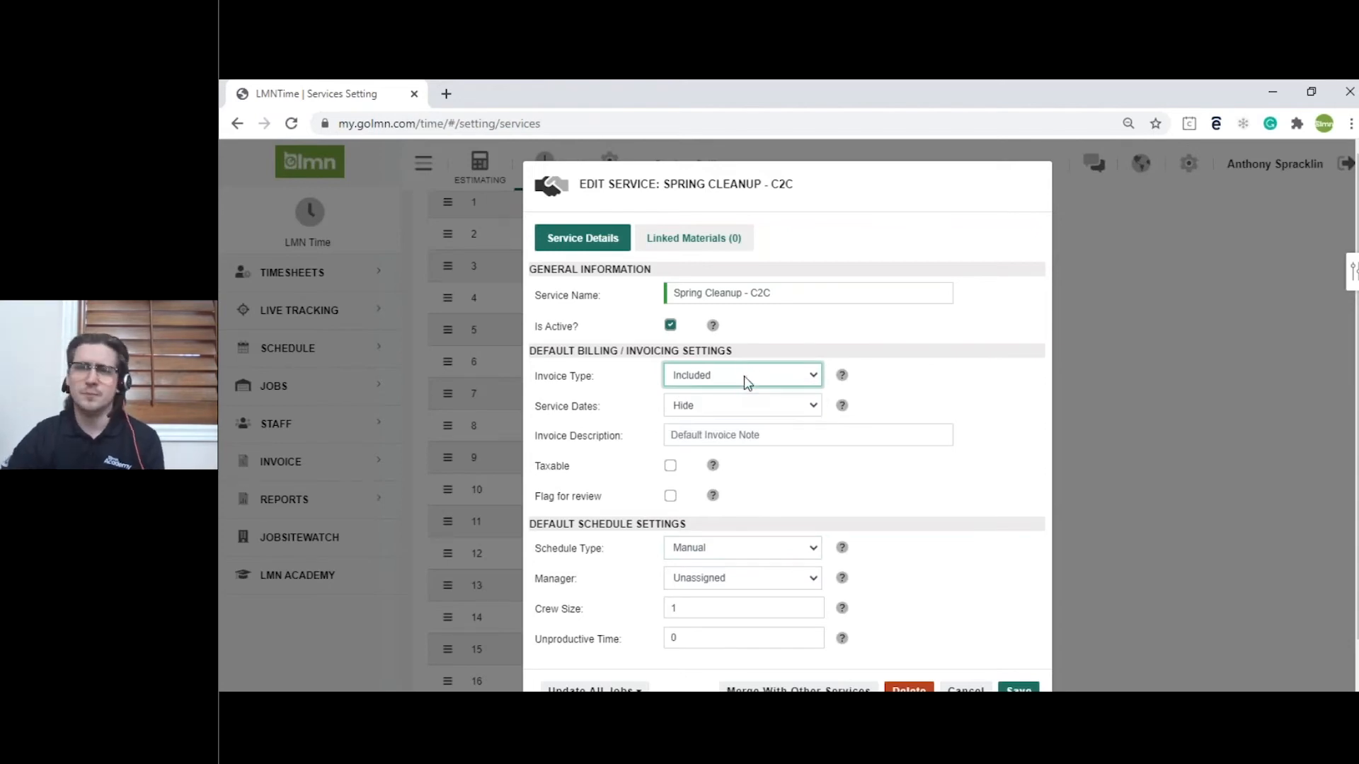
Step: View the service's linked materials and set its invoice type to Billed Per Visit
{"action": "left_click", "coordinate": [693, 238]}
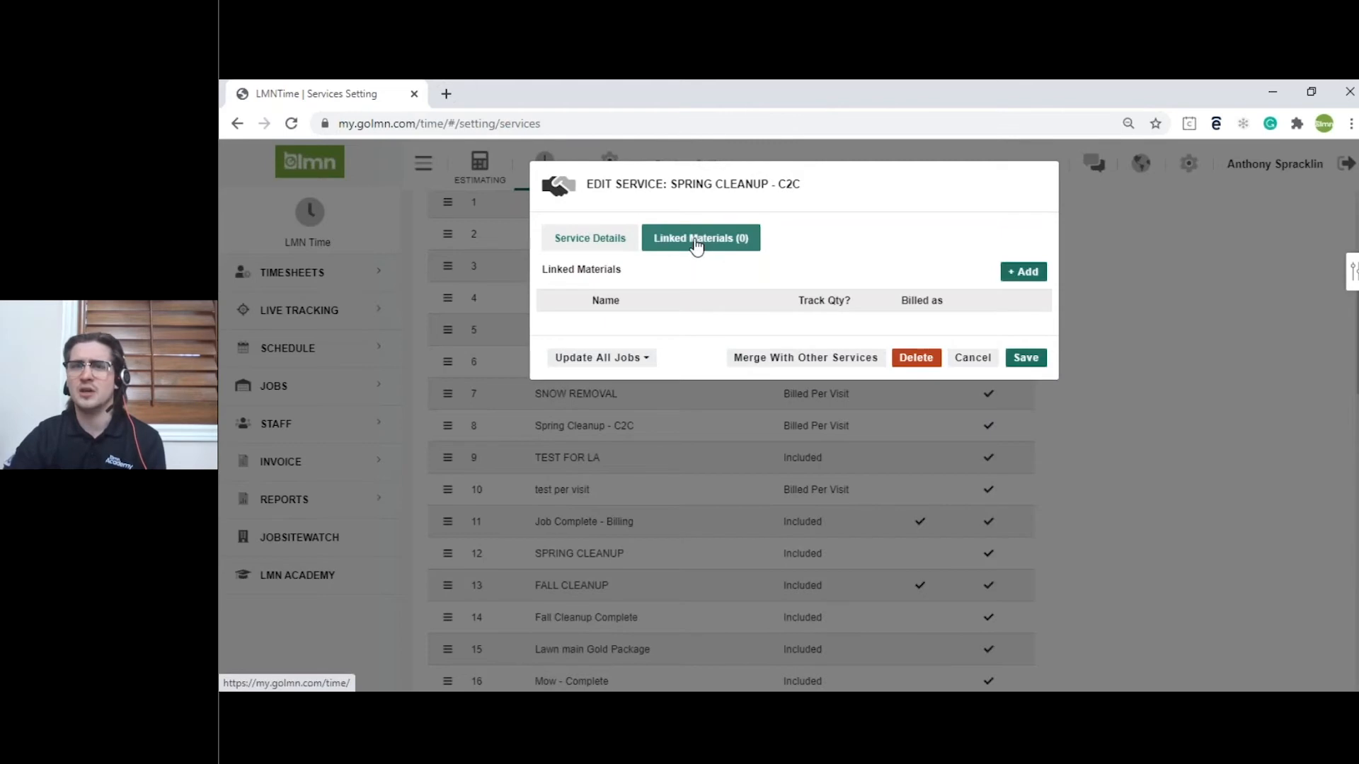
{"action": "left_click", "coordinate": [615, 243]}
{"action": "left_click", "coordinate": [709, 377]}
{"action": "left_click", "coordinate": [705, 405]}
Step: Try the Wait List schedule type as the service's default, and discard the service edits
{"action": "scroll", "coordinate": [652, 402], "scroll_direction": "down", "scroll_amount": 1}
{"action": "left_click", "coordinate": [697, 507]}
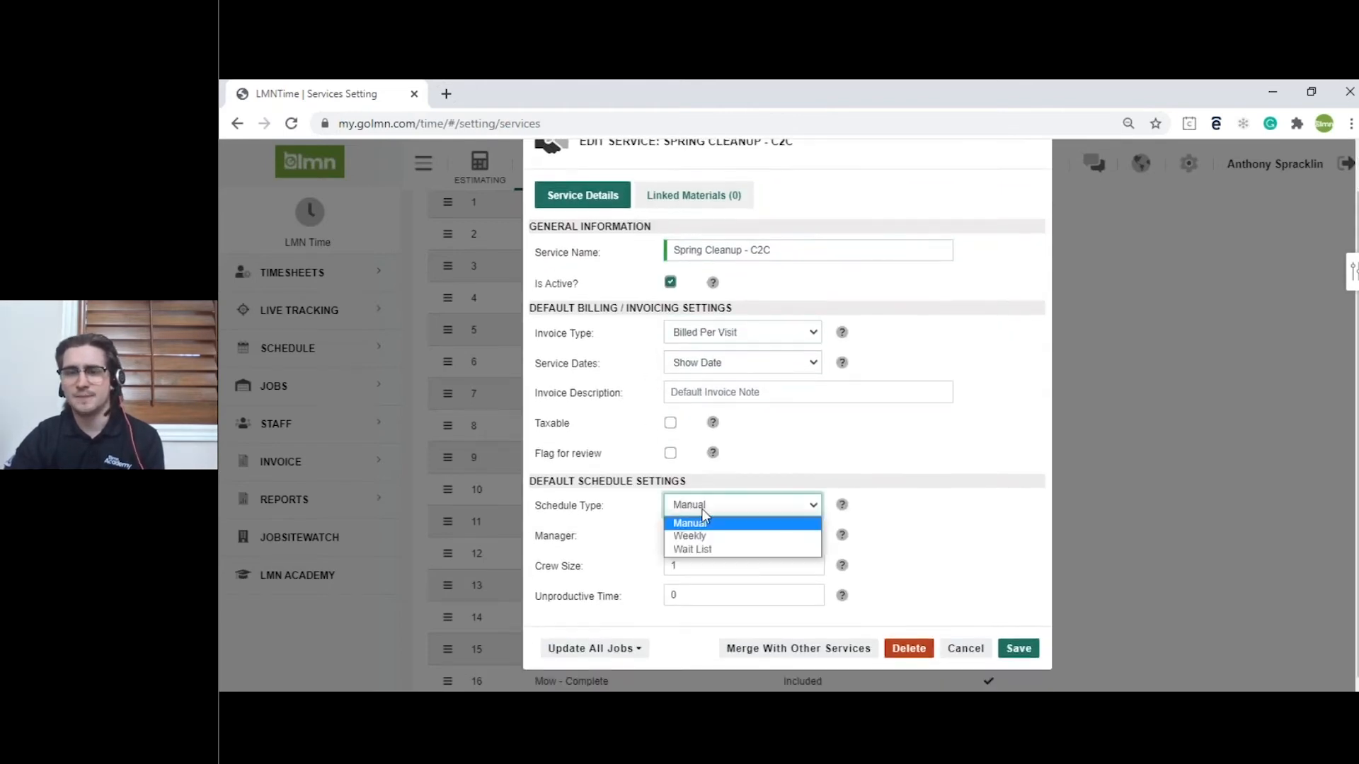
{"action": "left_click", "coordinate": [725, 550]}
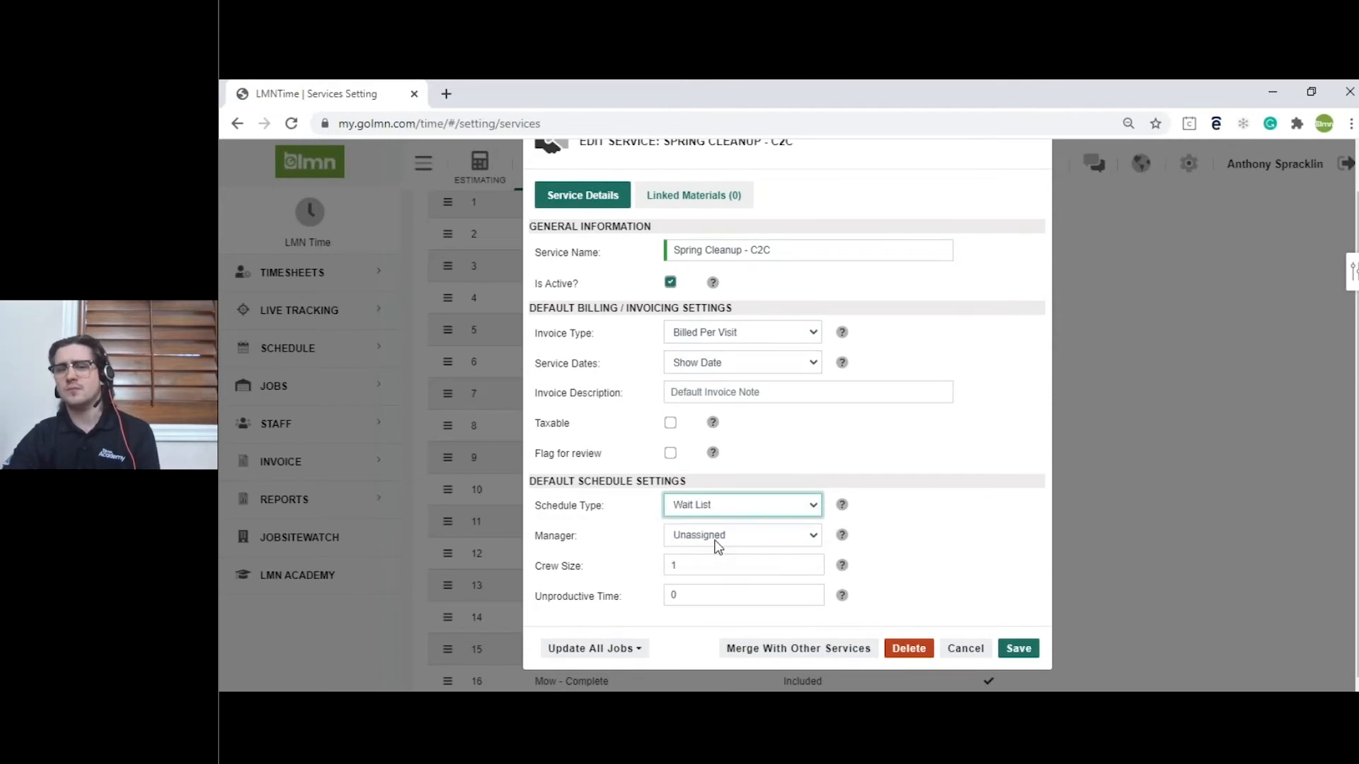
{"action": "left_click", "coordinate": [964, 648]}
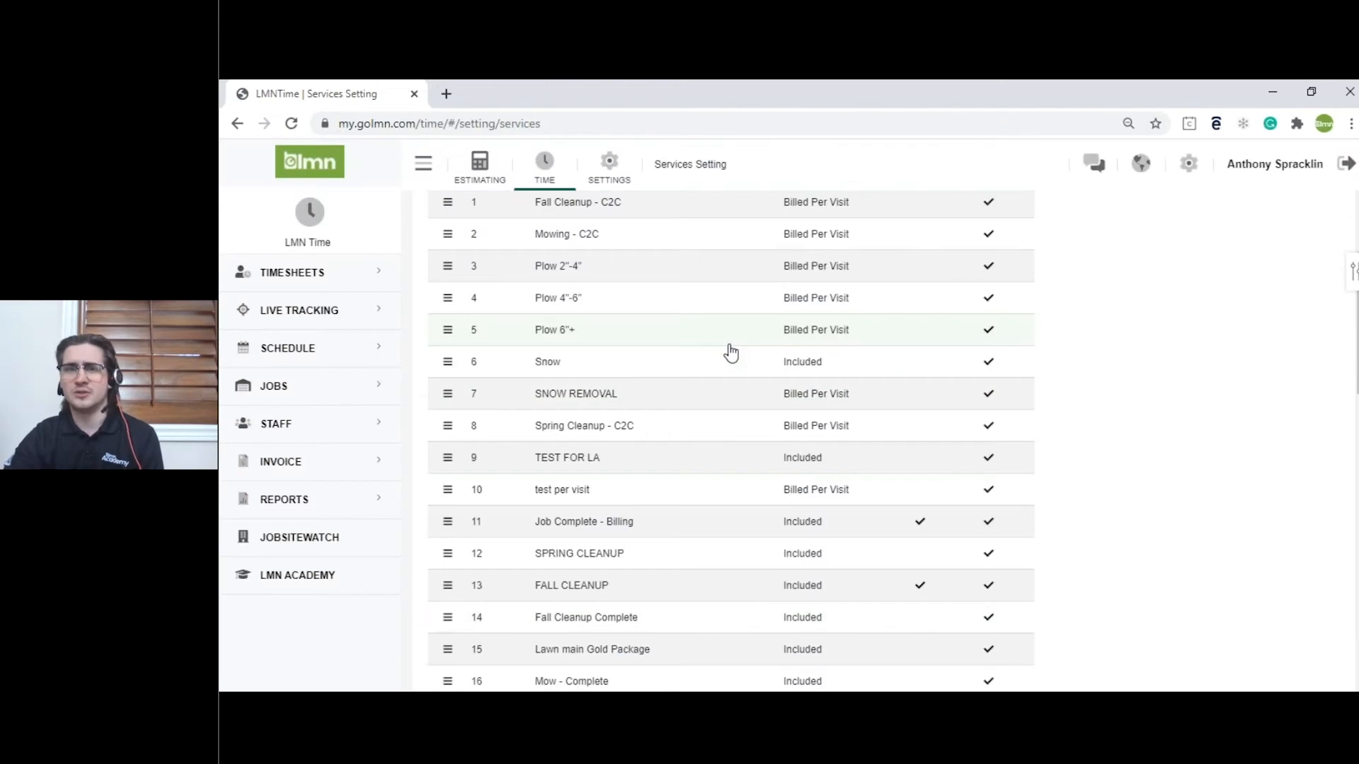
Step: Review the services, types and dates in the Lawn Maintenance Silver Package and SPRING CLEANUP - C2C schedule templates
{"action": "scroll", "coordinate": [730, 356], "scroll_direction": "up", "scroll_amount": 1}
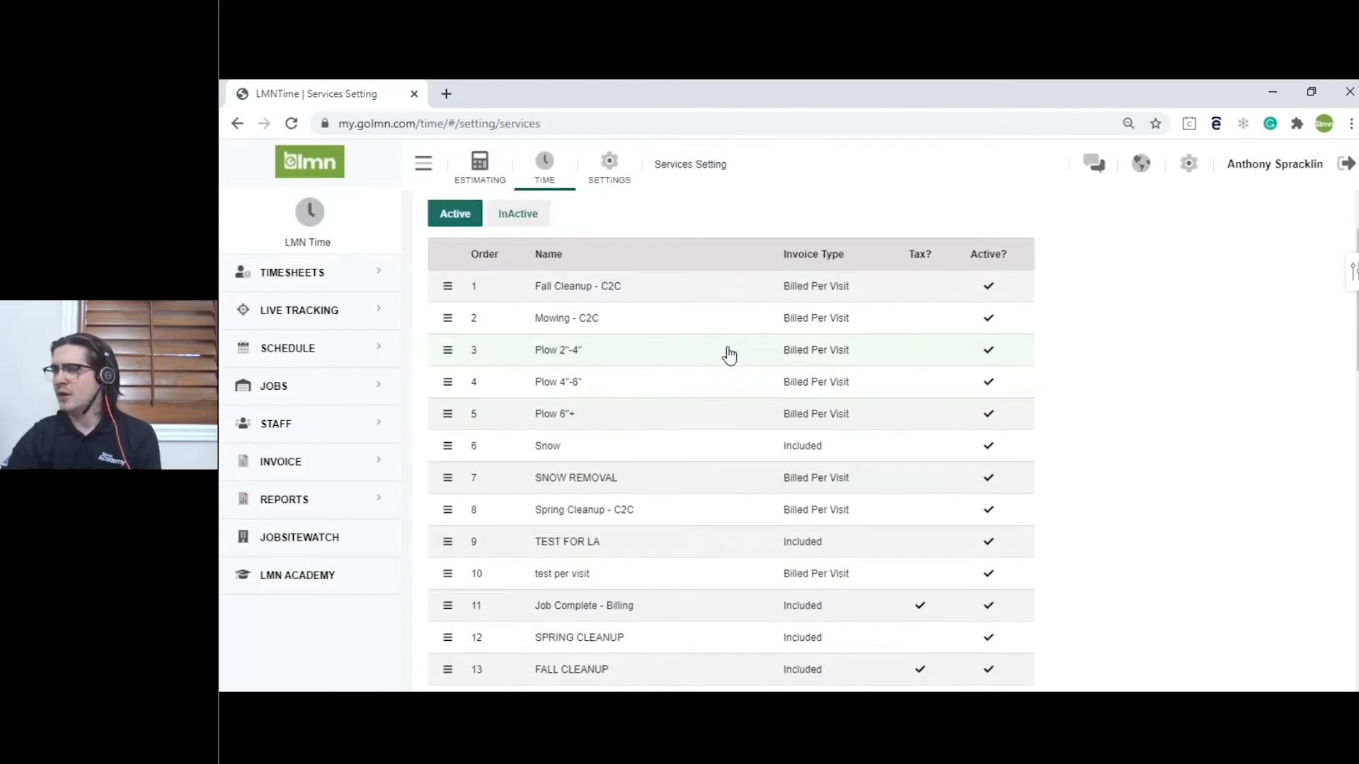
{"action": "left_click", "coordinate": [358, 353]}
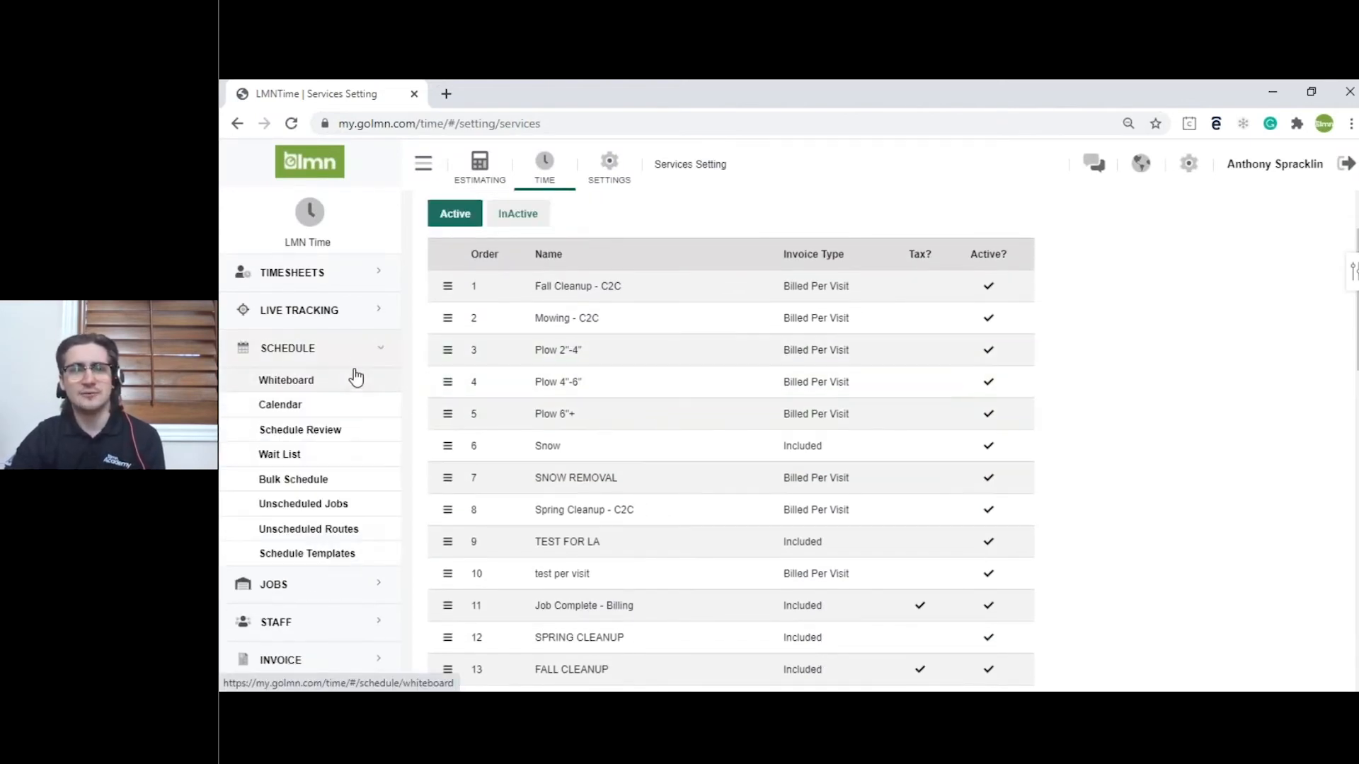
{"action": "left_click", "coordinate": [330, 559]}
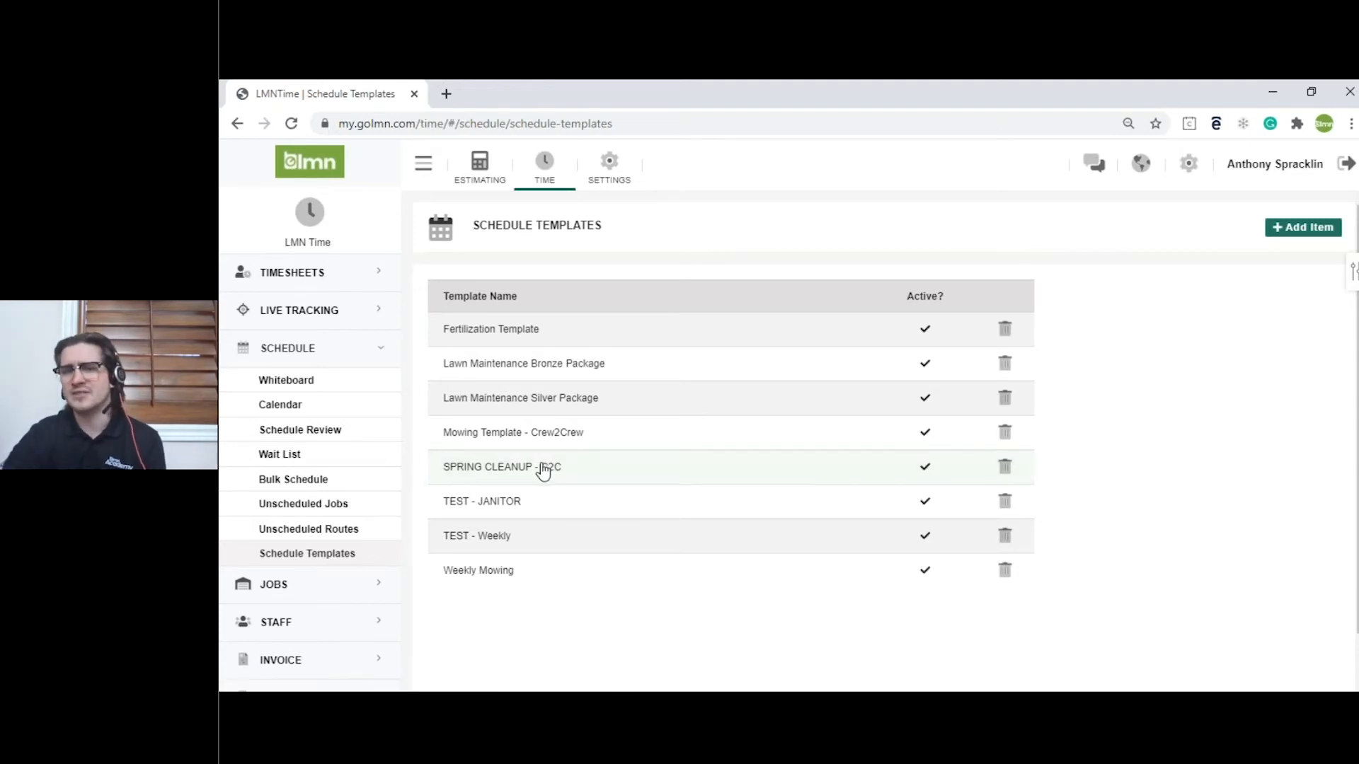
{"action": "left_click", "coordinate": [556, 401]}
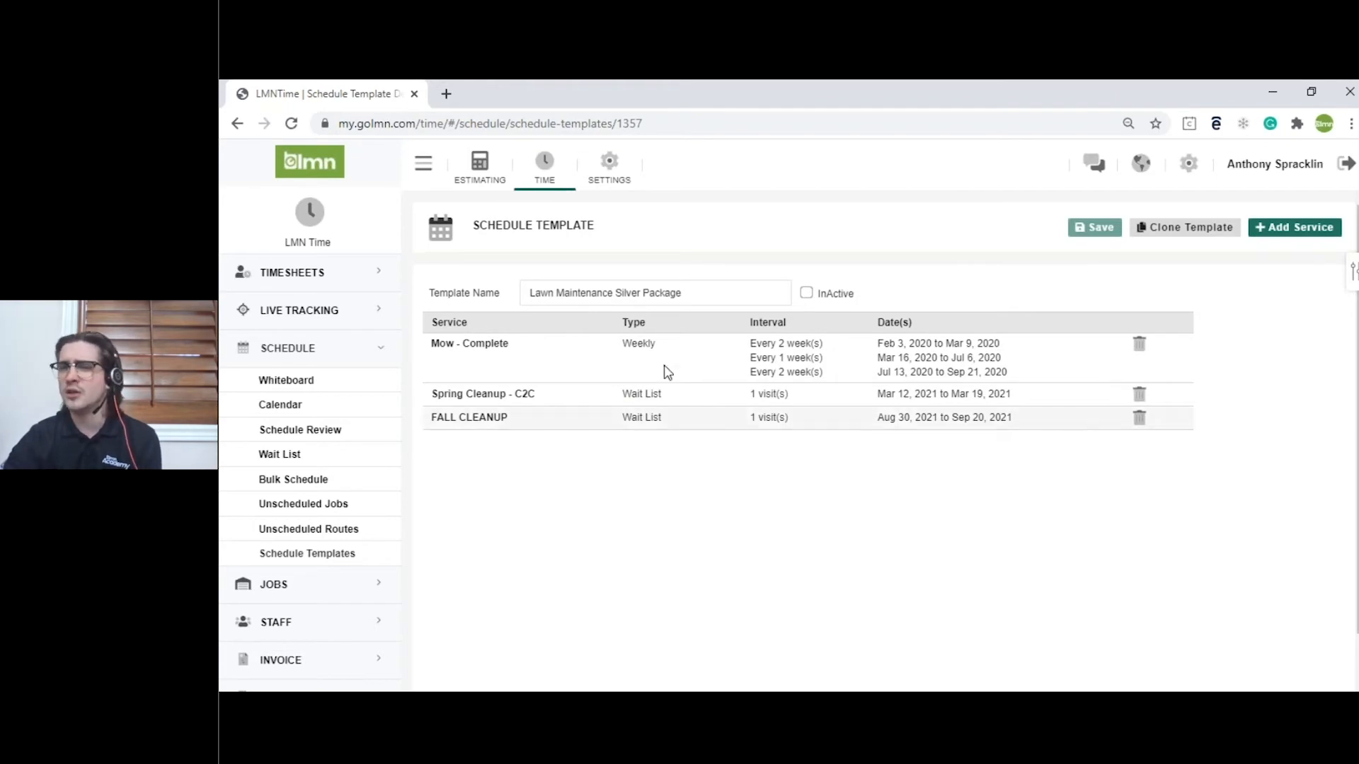
{"action": "left_click", "coordinate": [343, 555]}
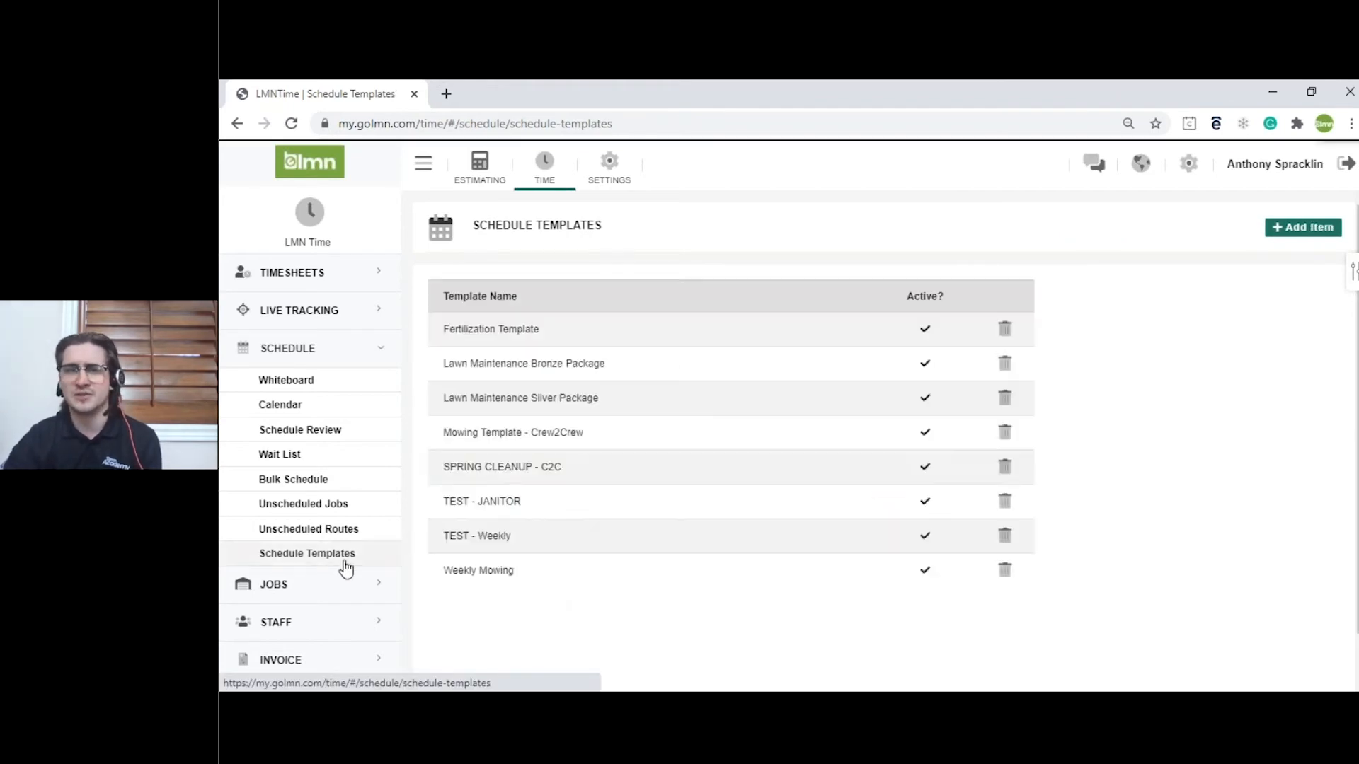
{"action": "left_click", "coordinate": [519, 467]}
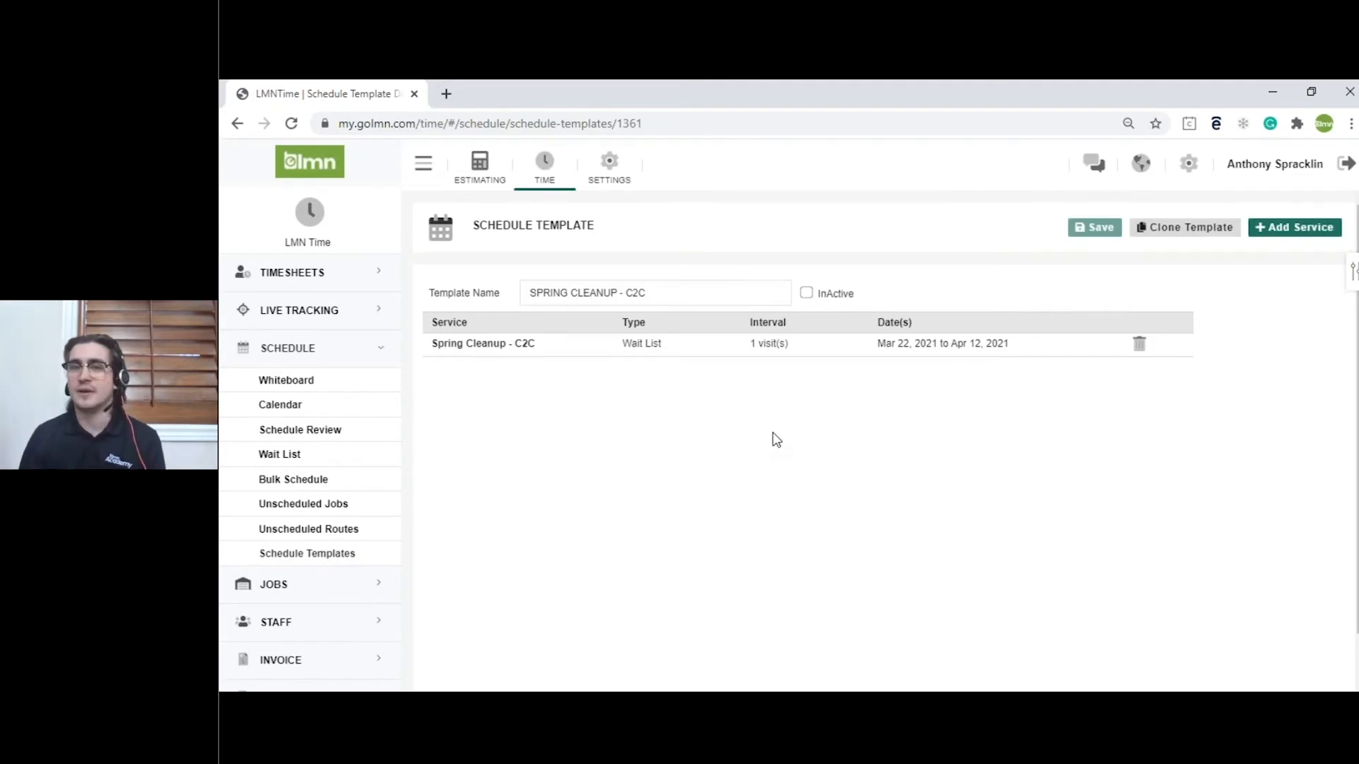
Step: Review the wait list dates, visits, priority and warn date of the Spring Cleanup - C2C service in the schedule template
{"action": "left_click", "coordinate": [697, 345]}
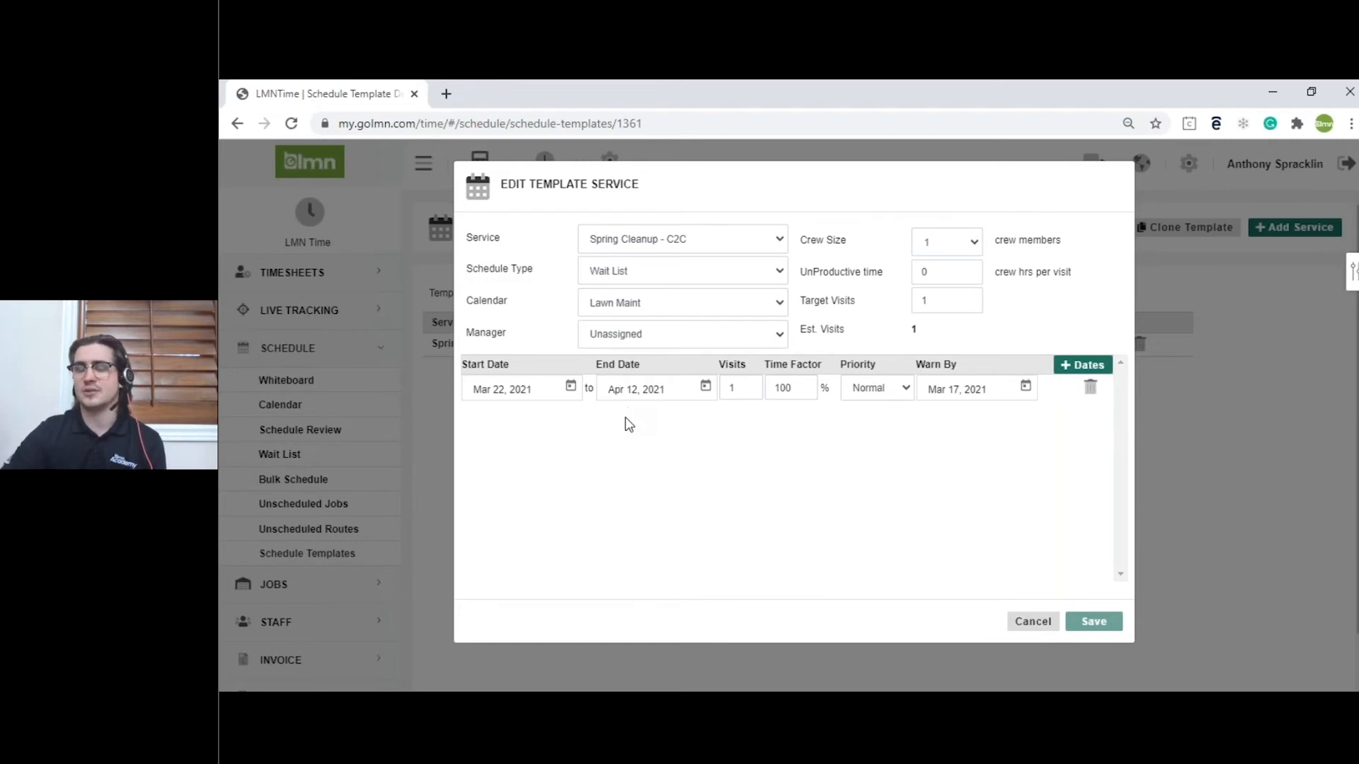
{"action": "left_click", "coordinate": [1033, 622]}
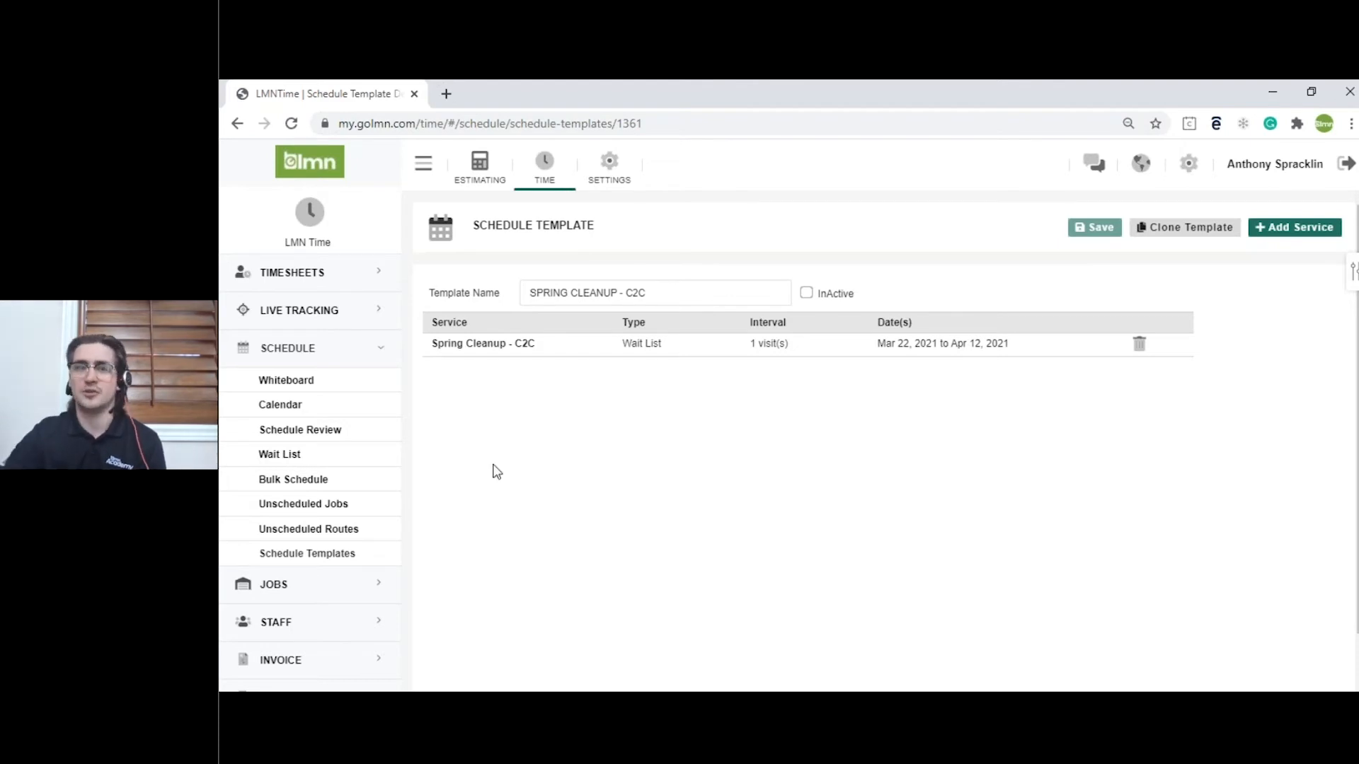
Step: Find the CREW2CREW - Waitlist job in the job list and view its wait list visits
{"action": "left_click", "coordinate": [274, 584]}
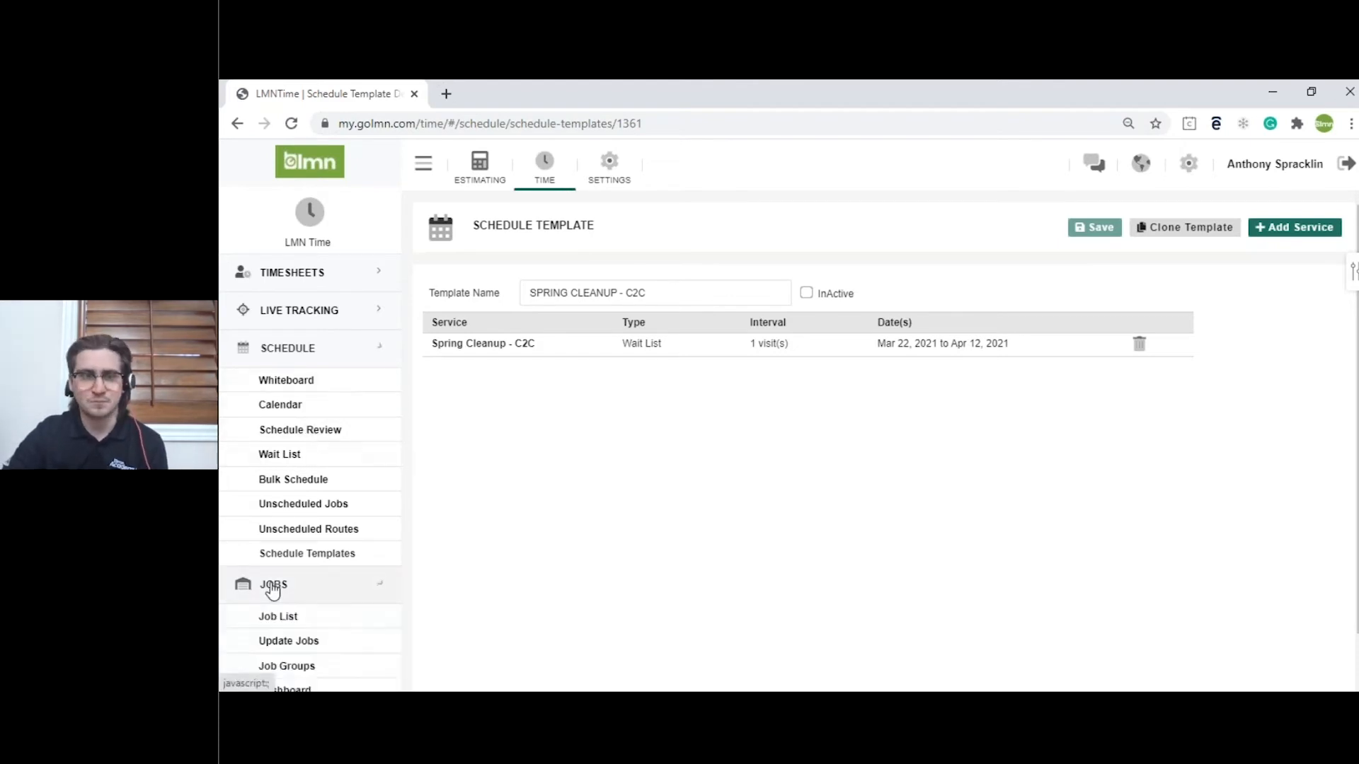
{"action": "left_click", "coordinate": [295, 421]}
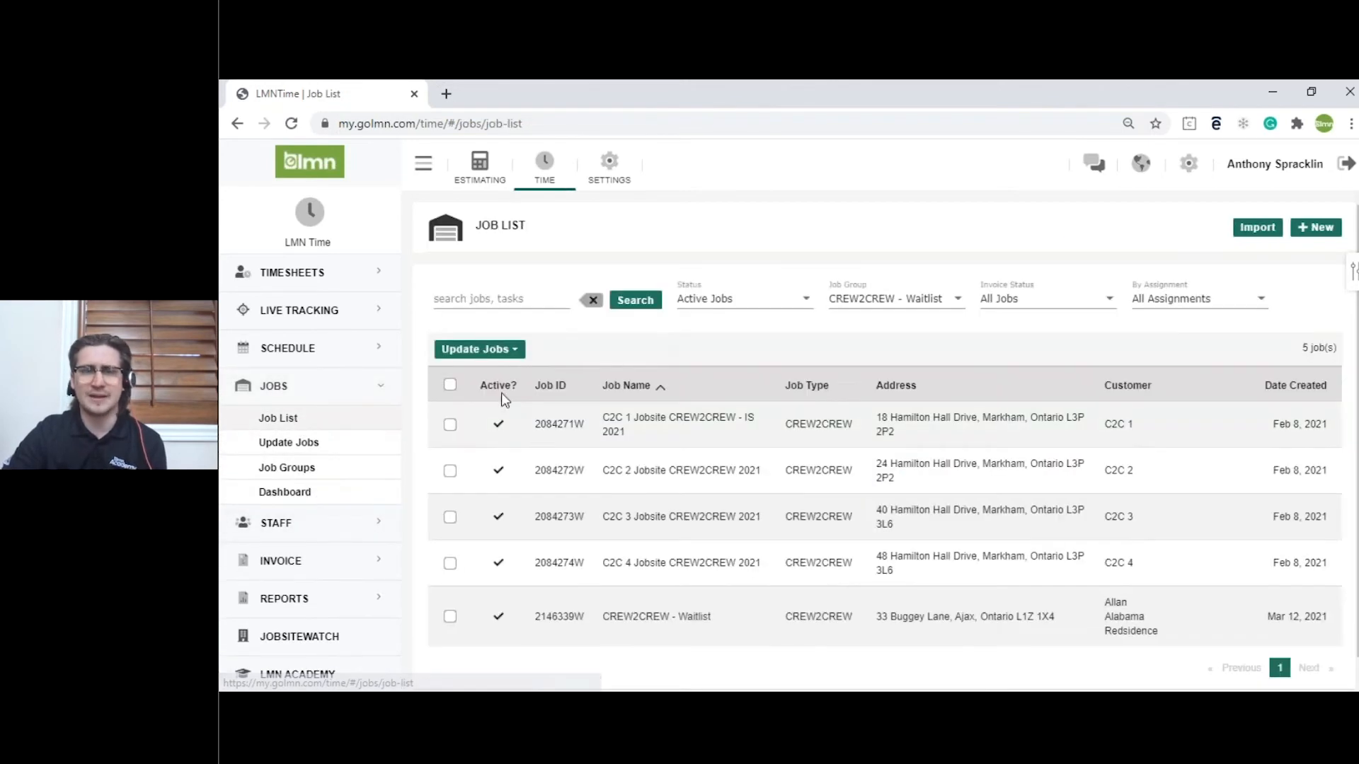
{"action": "left_click", "coordinate": [883, 304]}
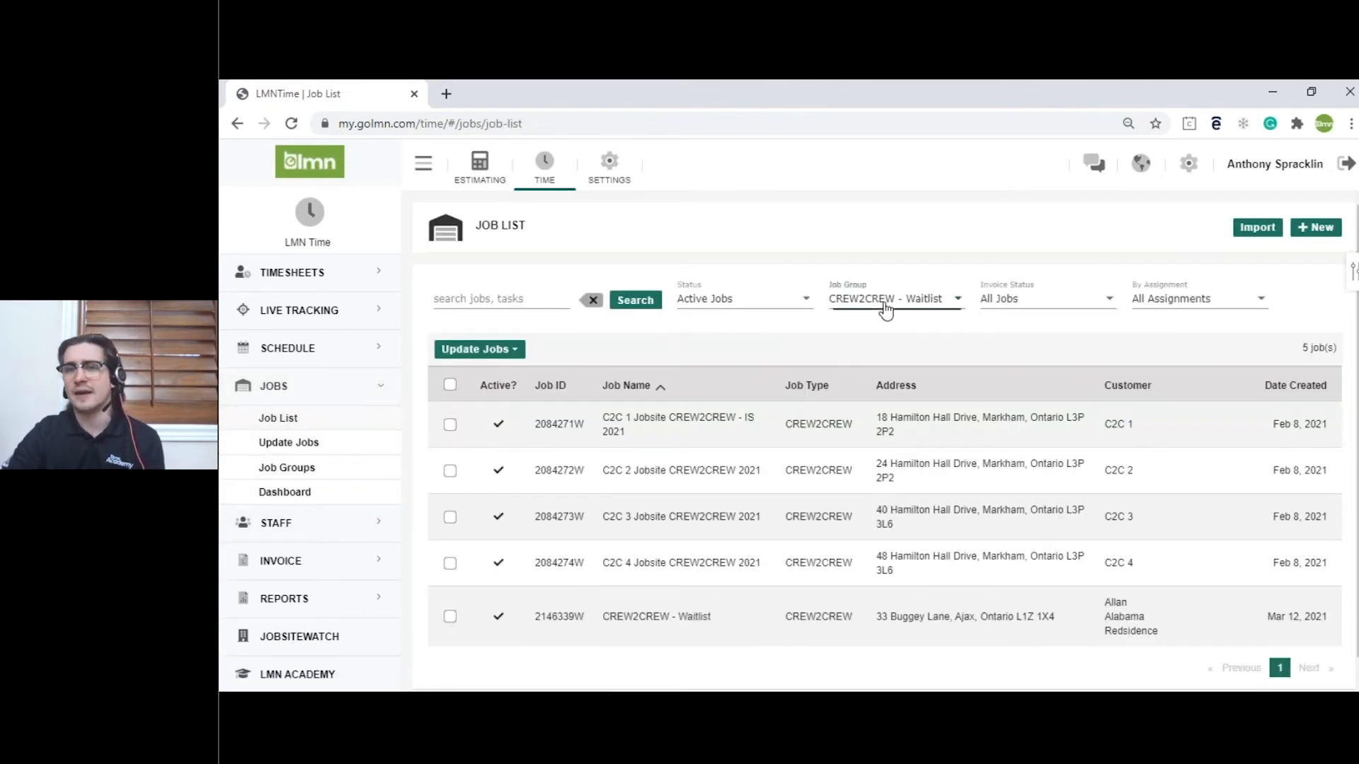
{"action": "left_click", "coordinate": [853, 277]}
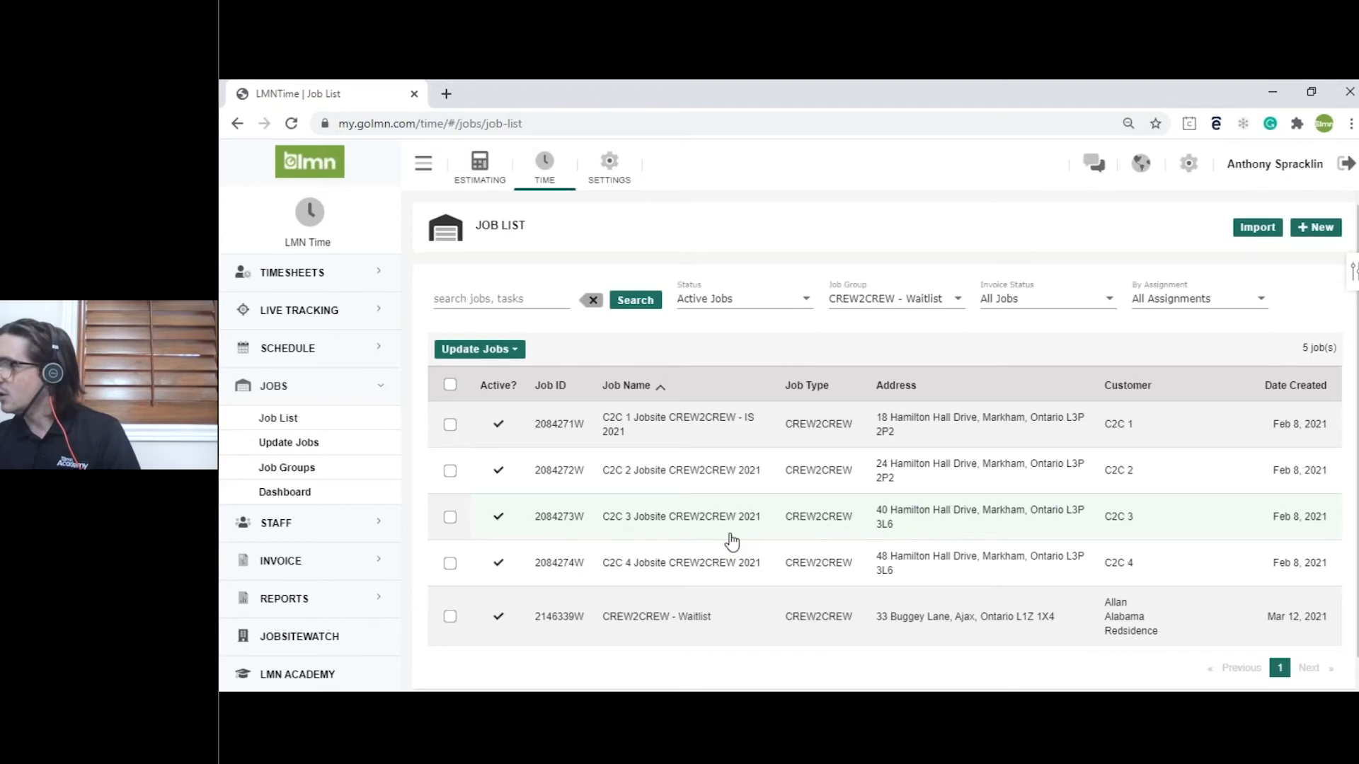
{"action": "scroll", "coordinate": [750, 411], "scroll_direction": "down", "scroll_amount": 1}
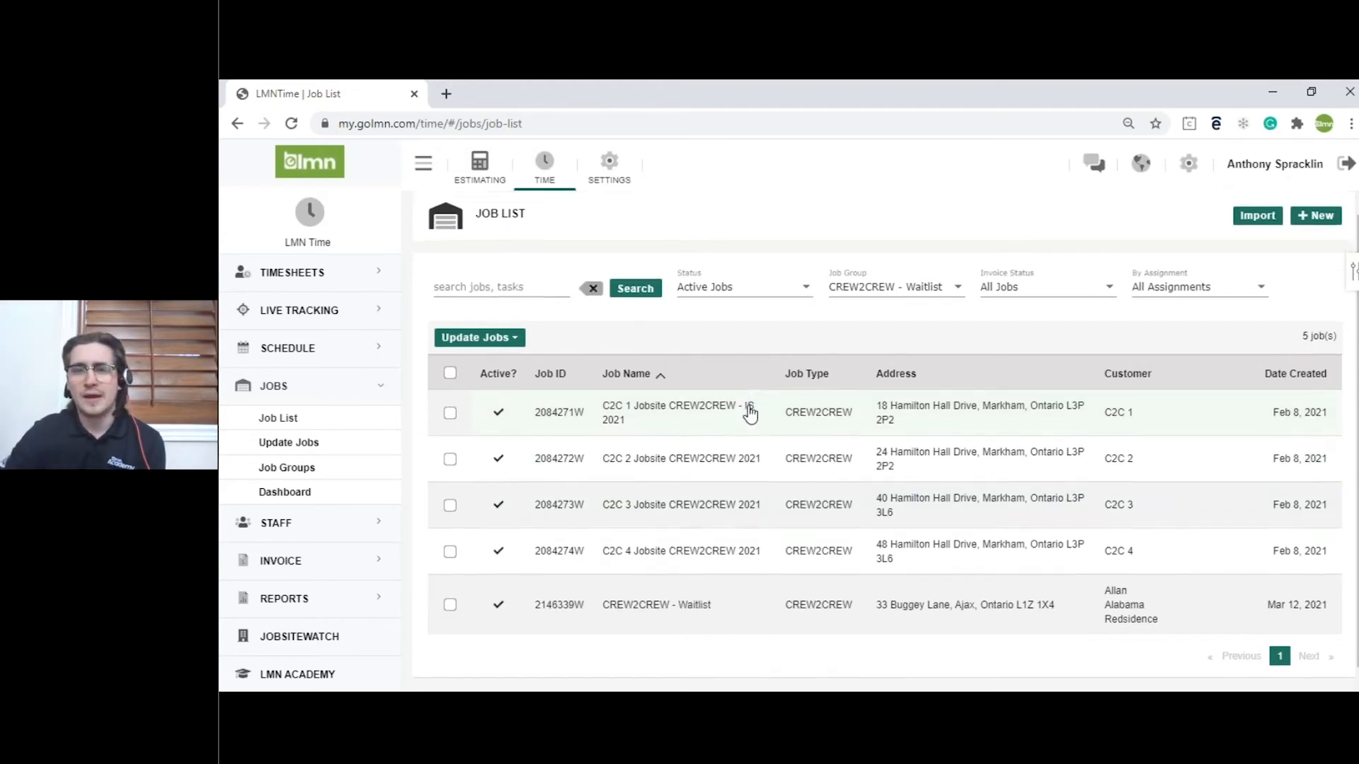
{"action": "left_click", "coordinate": [716, 593]}
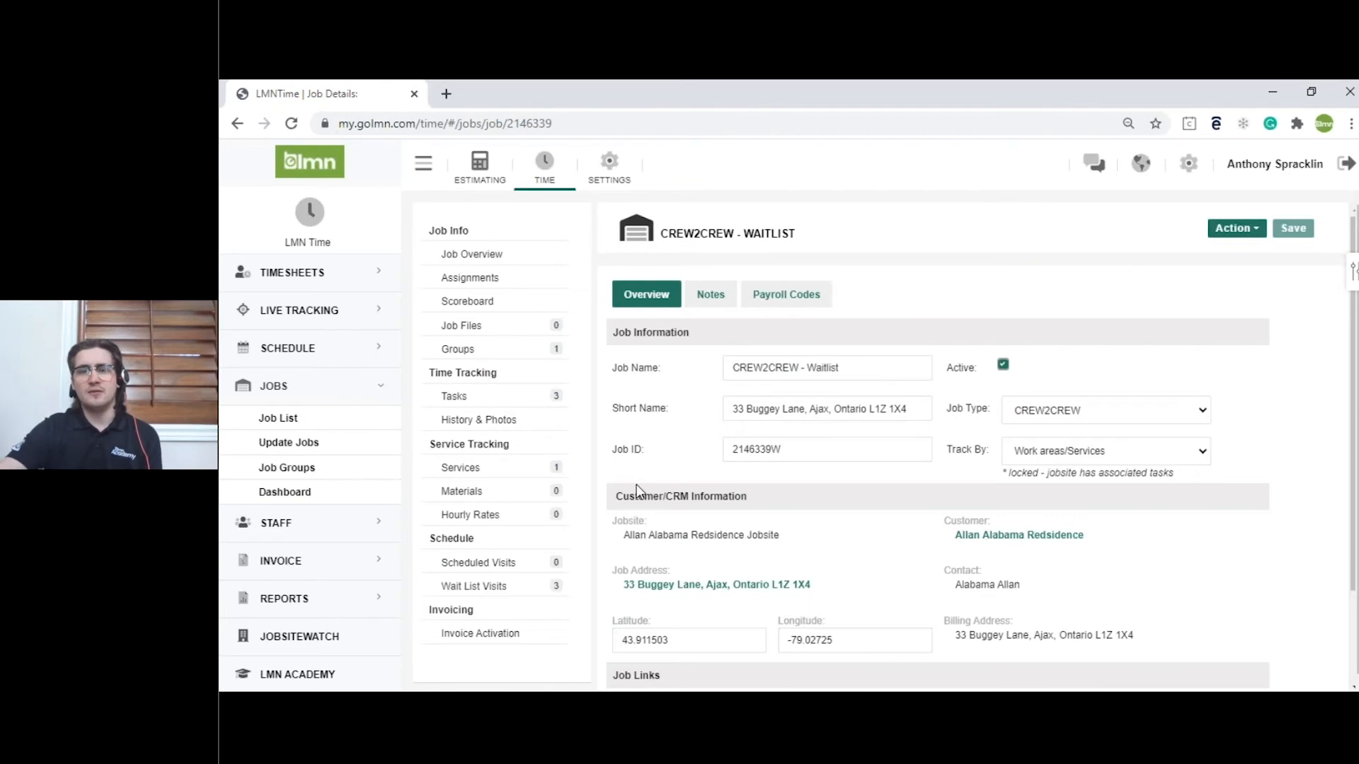
{"action": "left_click", "coordinate": [517, 588]}
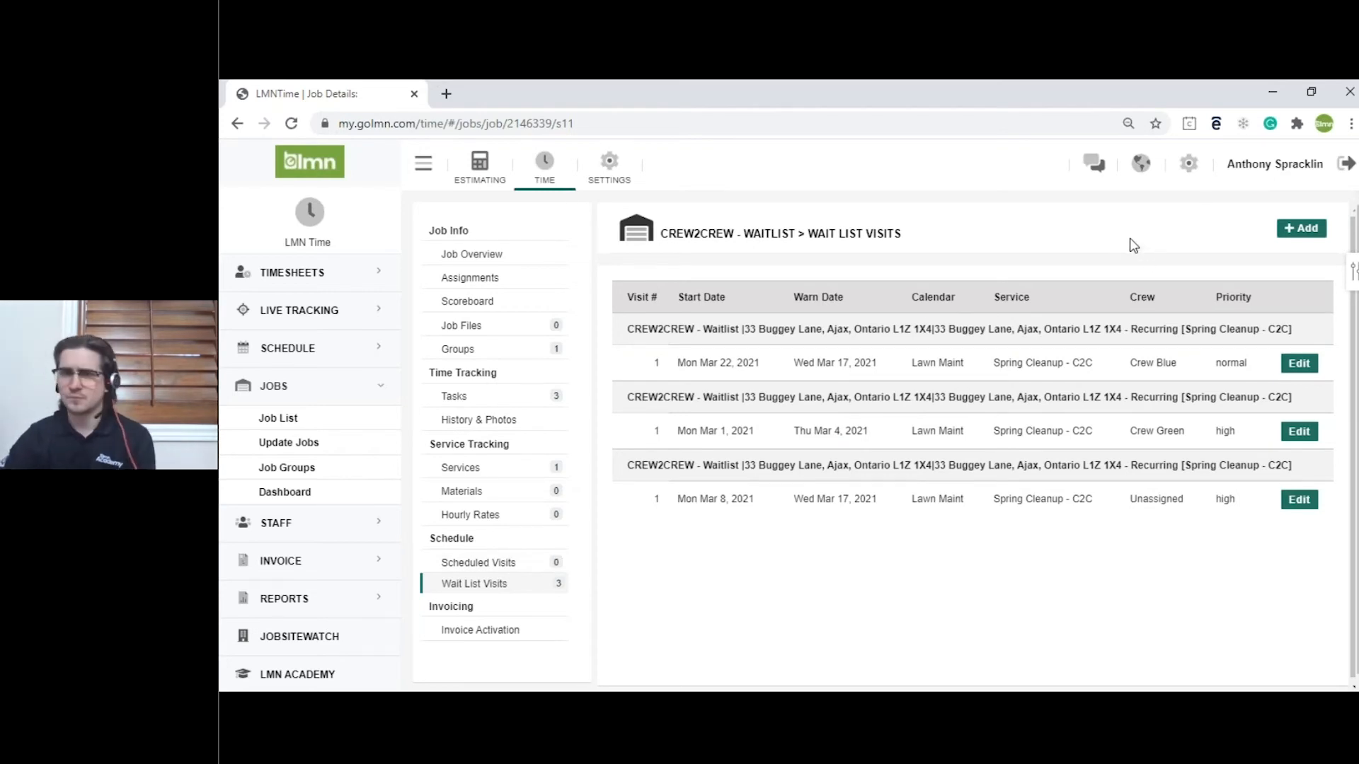
Step: Start adding a recurring schedule from the job's wait list visits, examine the Schedule Services stage, and cancel it
{"action": "left_click", "coordinate": [1301, 227]}
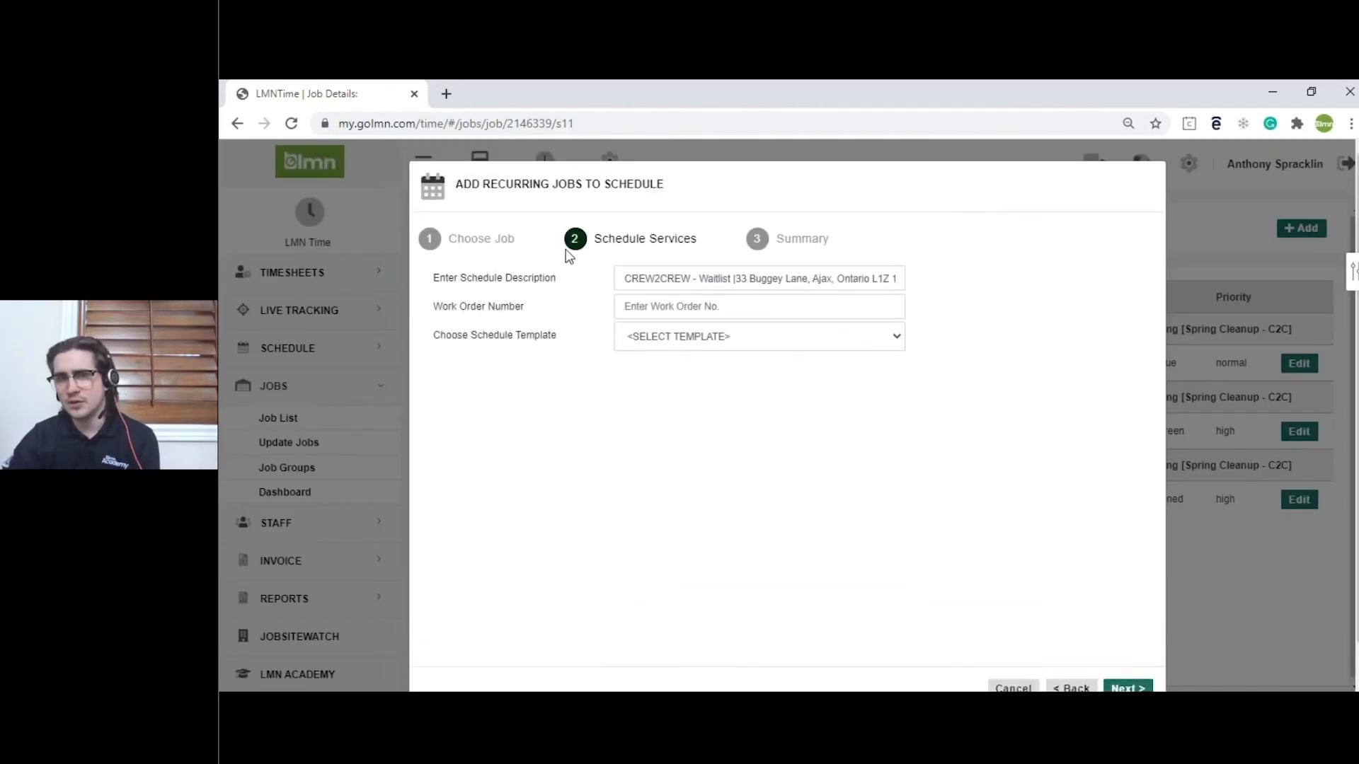
{"action": "left_click_drag", "start_coordinate": [579, 235], "coordinate": [704, 238]}
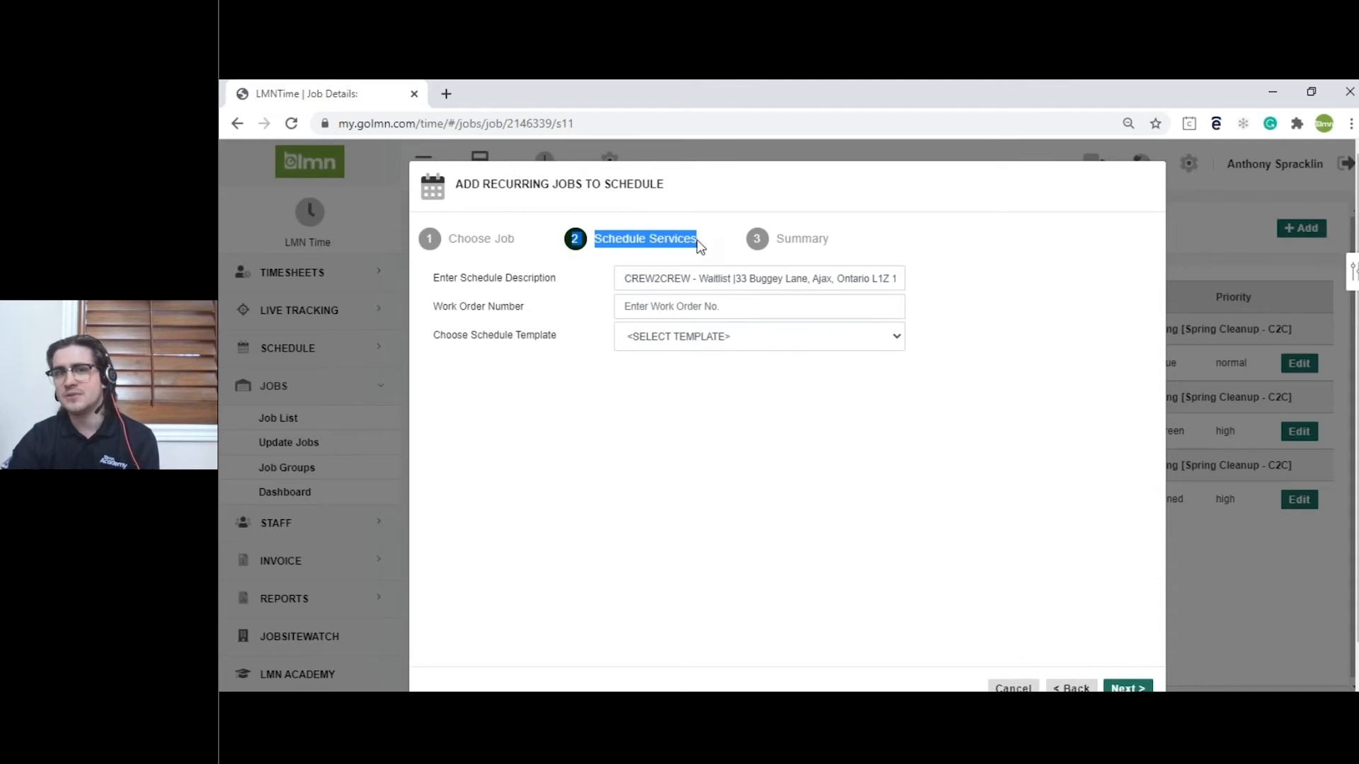
{"action": "left_click", "coordinate": [576, 239]}
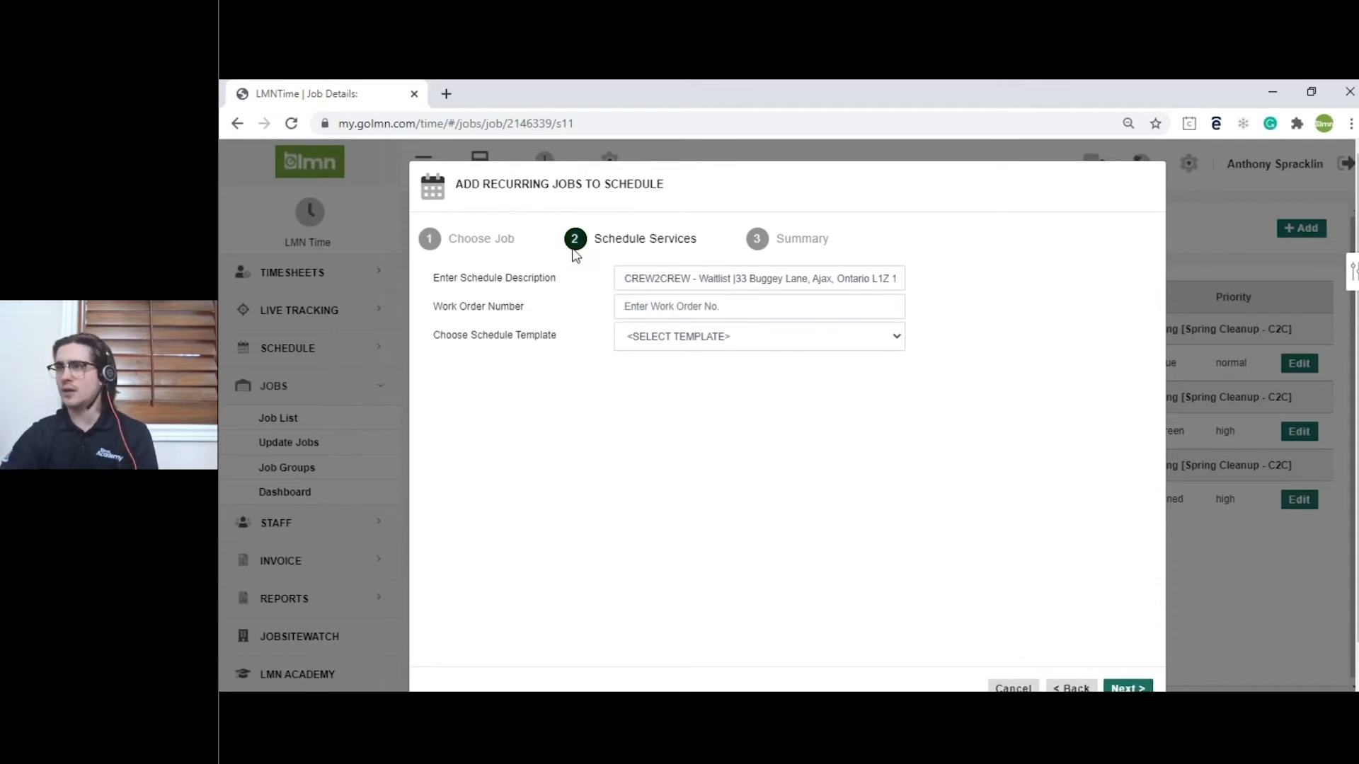
{"action": "scroll", "coordinate": [708, 425], "scroll_direction": "down", "scroll_amount": 2}
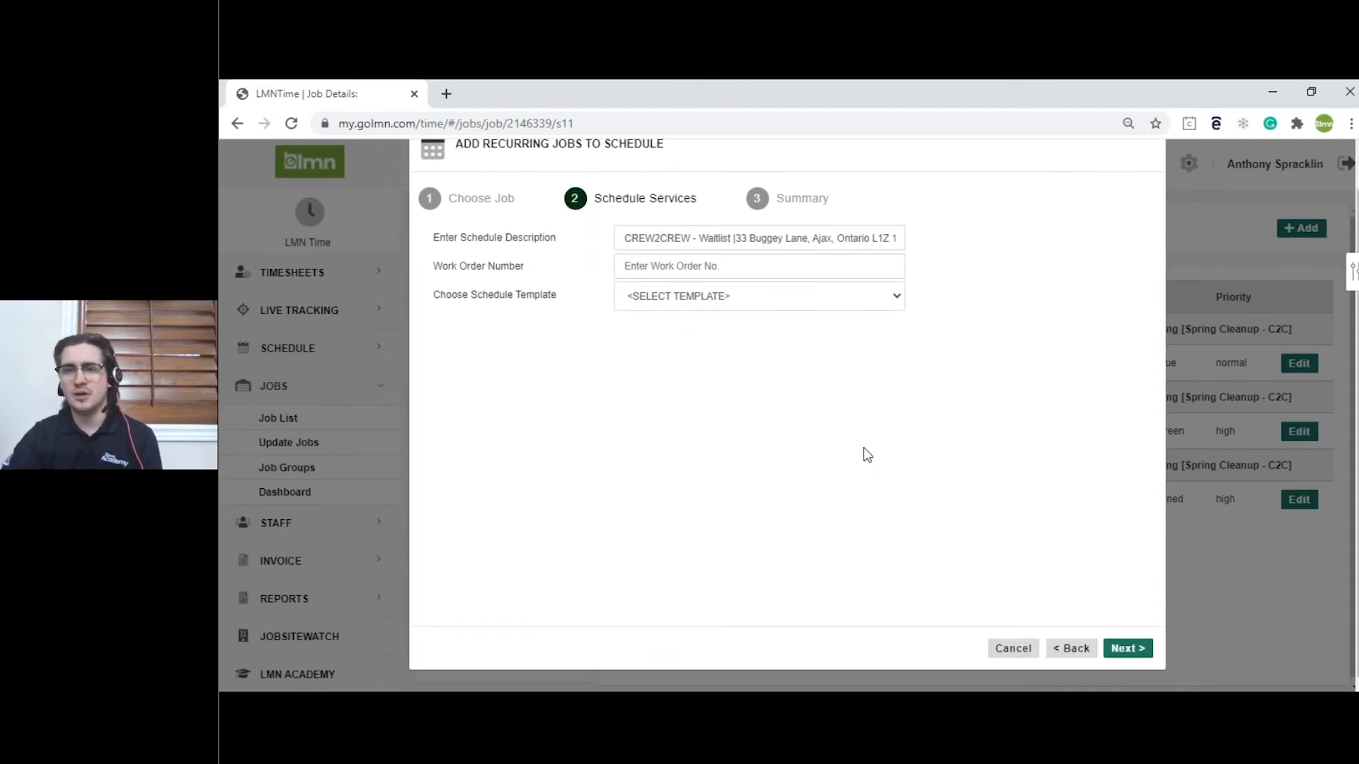
{"action": "scroll", "coordinate": [779, 396], "scroll_direction": "up", "scroll_amount": 2}
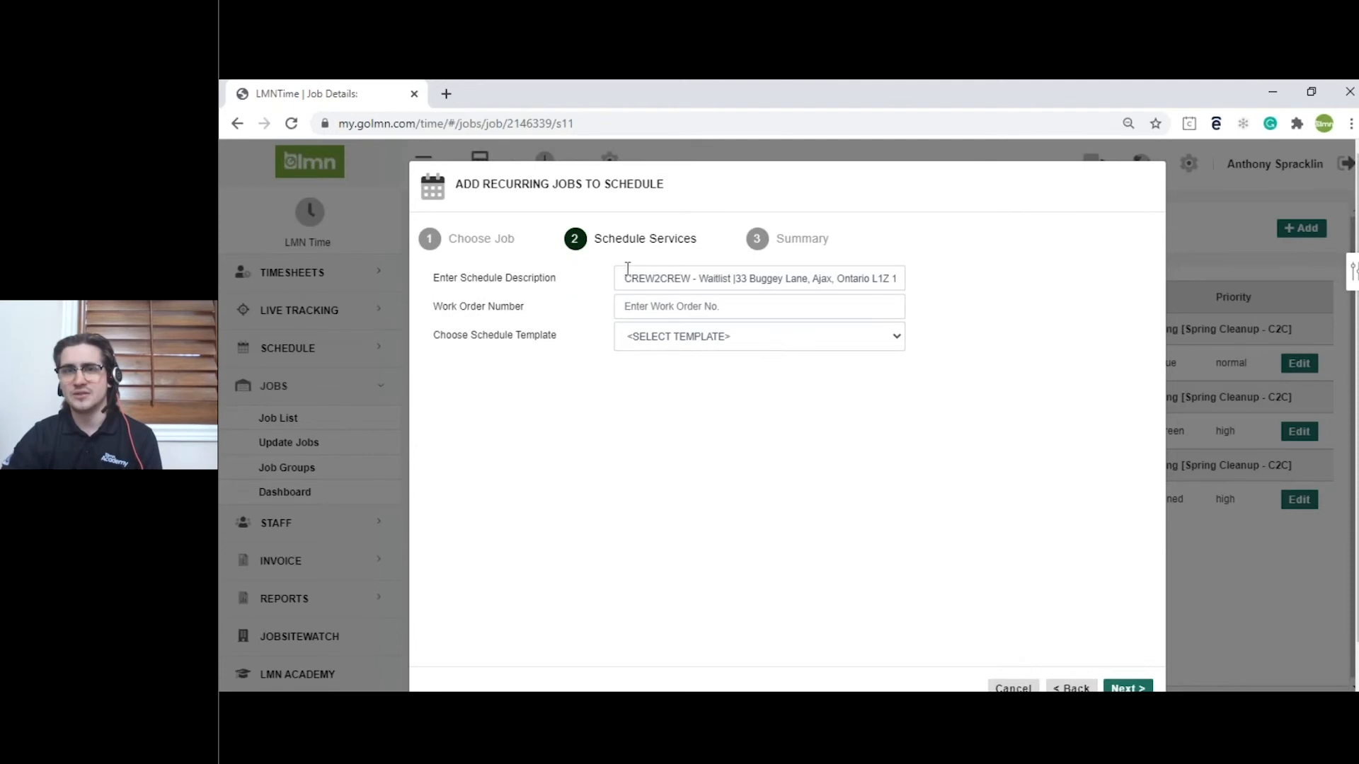
{"action": "left_click", "coordinate": [1013, 688]}
Step: Start adding a wait list from the general Wait List page, examine the Choose Job stage, and cancel it
{"action": "left_click", "coordinate": [312, 350]}
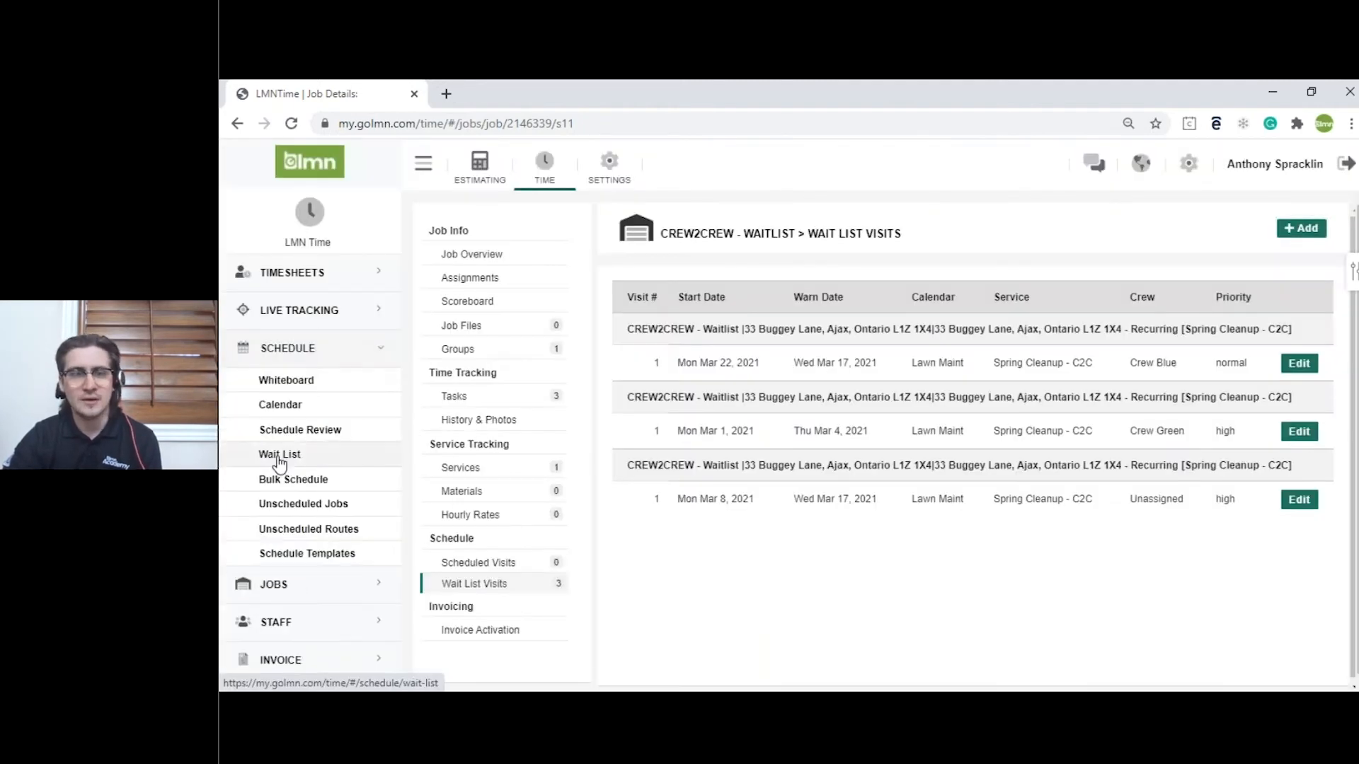
{"action": "left_click", "coordinate": [282, 457]}
{"action": "left_click", "coordinate": [1293, 230]}
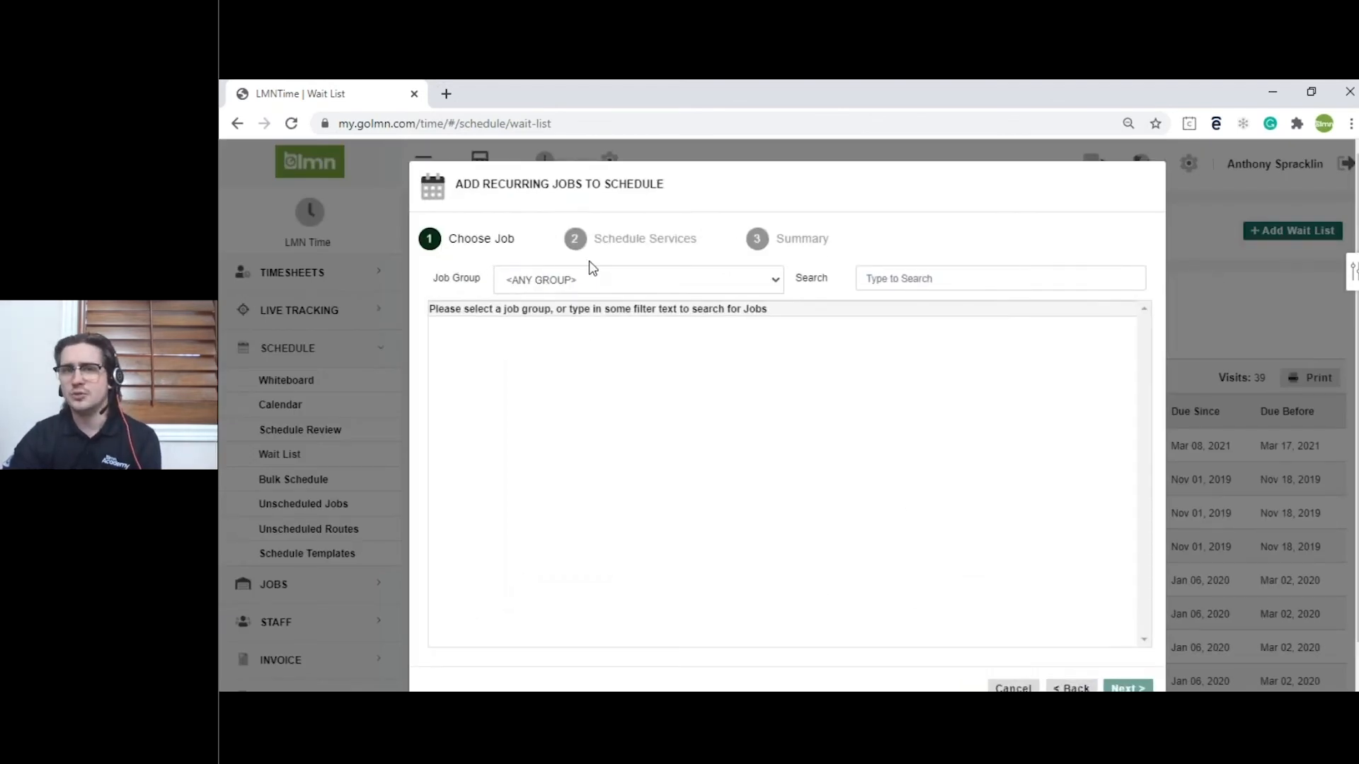
{"action": "scroll", "coordinate": [593, 268], "scroll_direction": "down", "scroll_amount": 1}
{"action": "scroll", "coordinate": [1252, 242], "scroll_direction": "up", "scroll_amount": 1}
{"action": "scroll", "coordinate": [1195, 245], "scroll_direction": "down", "scroll_amount": 1}
{"action": "scroll", "coordinate": [568, 253], "scroll_direction": "up", "scroll_amount": 1}
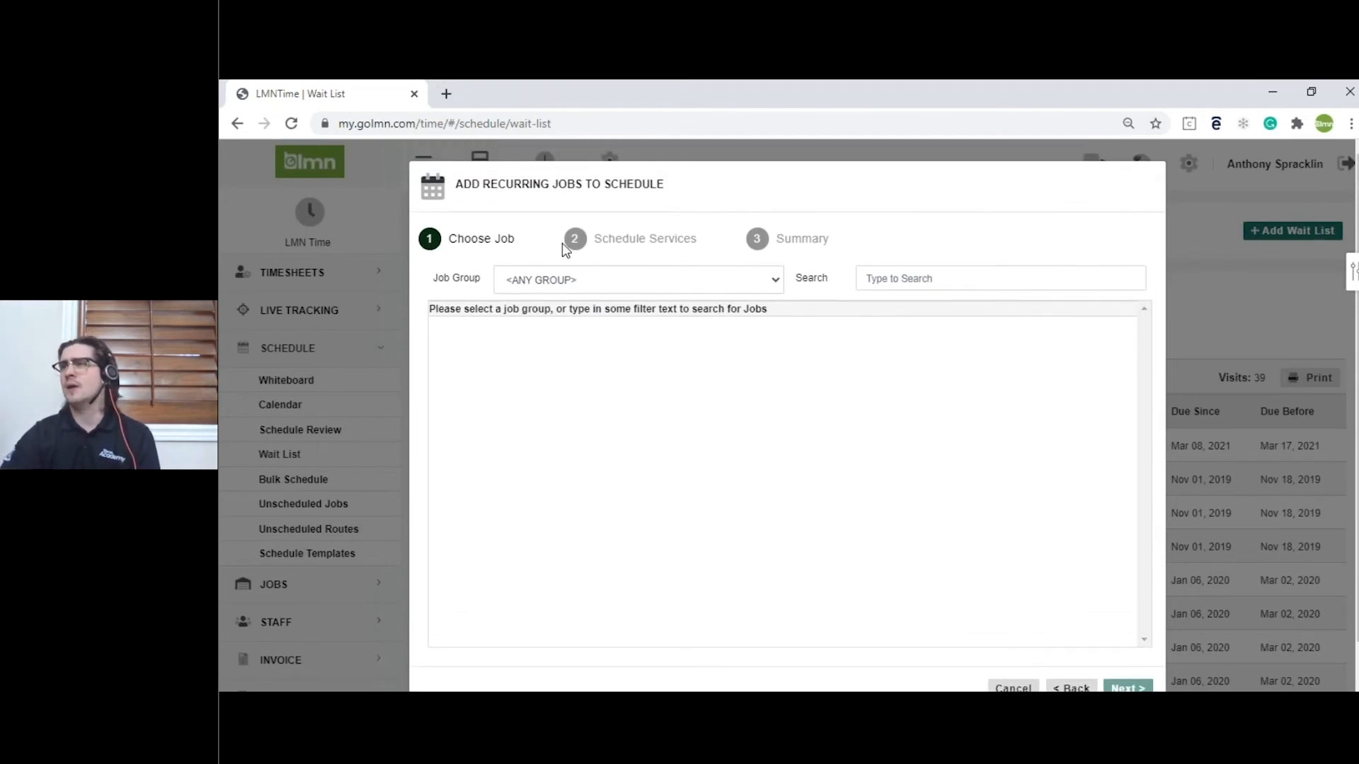
{"action": "scroll", "coordinate": [595, 262], "scroll_direction": "down", "scroll_amount": 1}
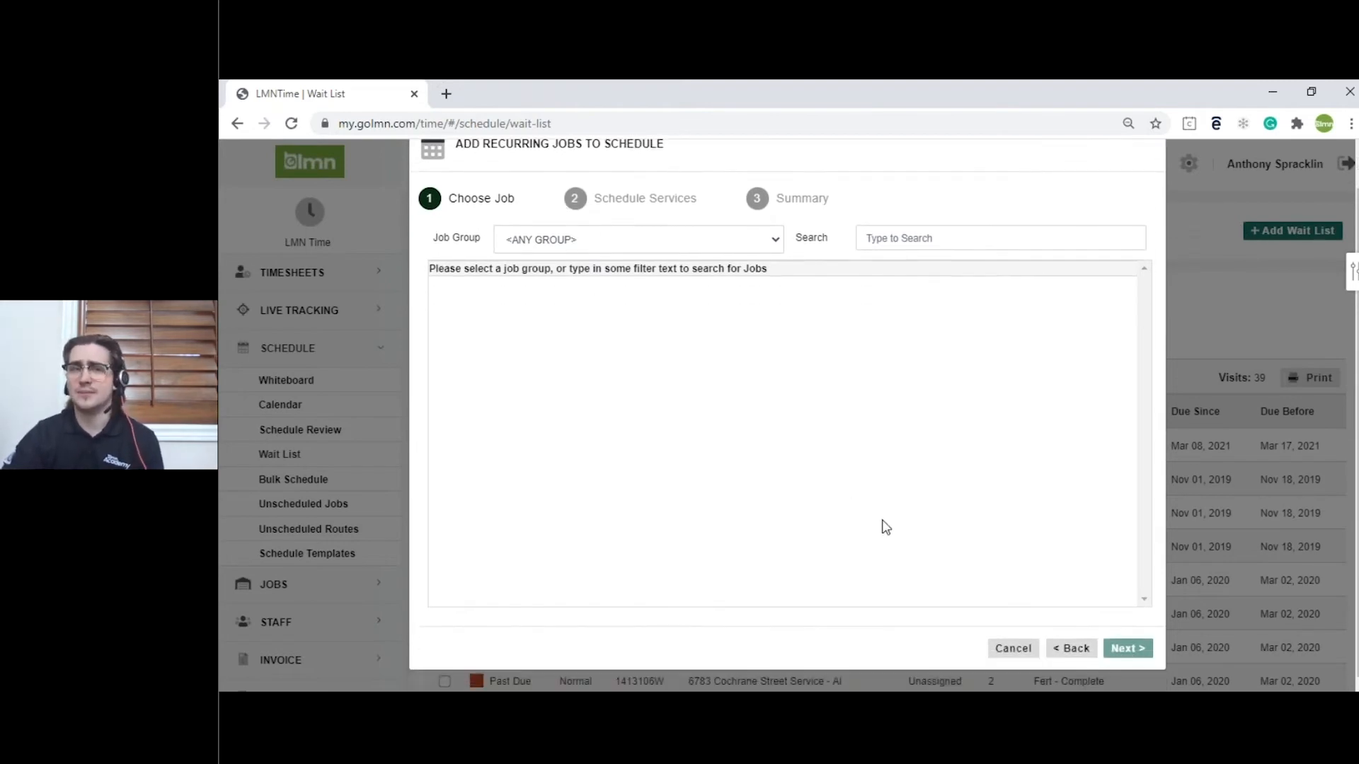
{"action": "left_click", "coordinate": [1008, 649]}
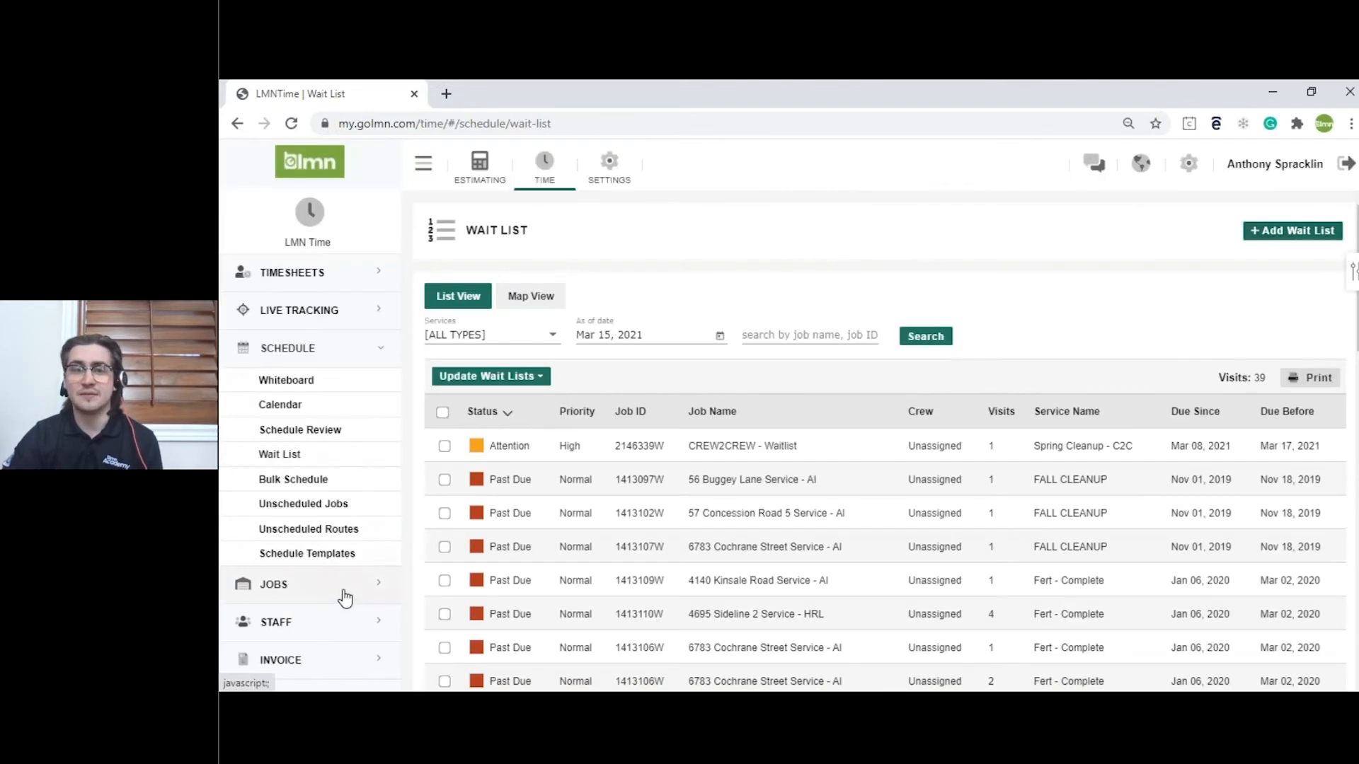
Step: Open the wait list visits of the CREW2CREW - Waitlist job from the job list
{"action": "left_click", "coordinate": [341, 592]}
{"action": "left_click", "coordinate": [278, 421]}
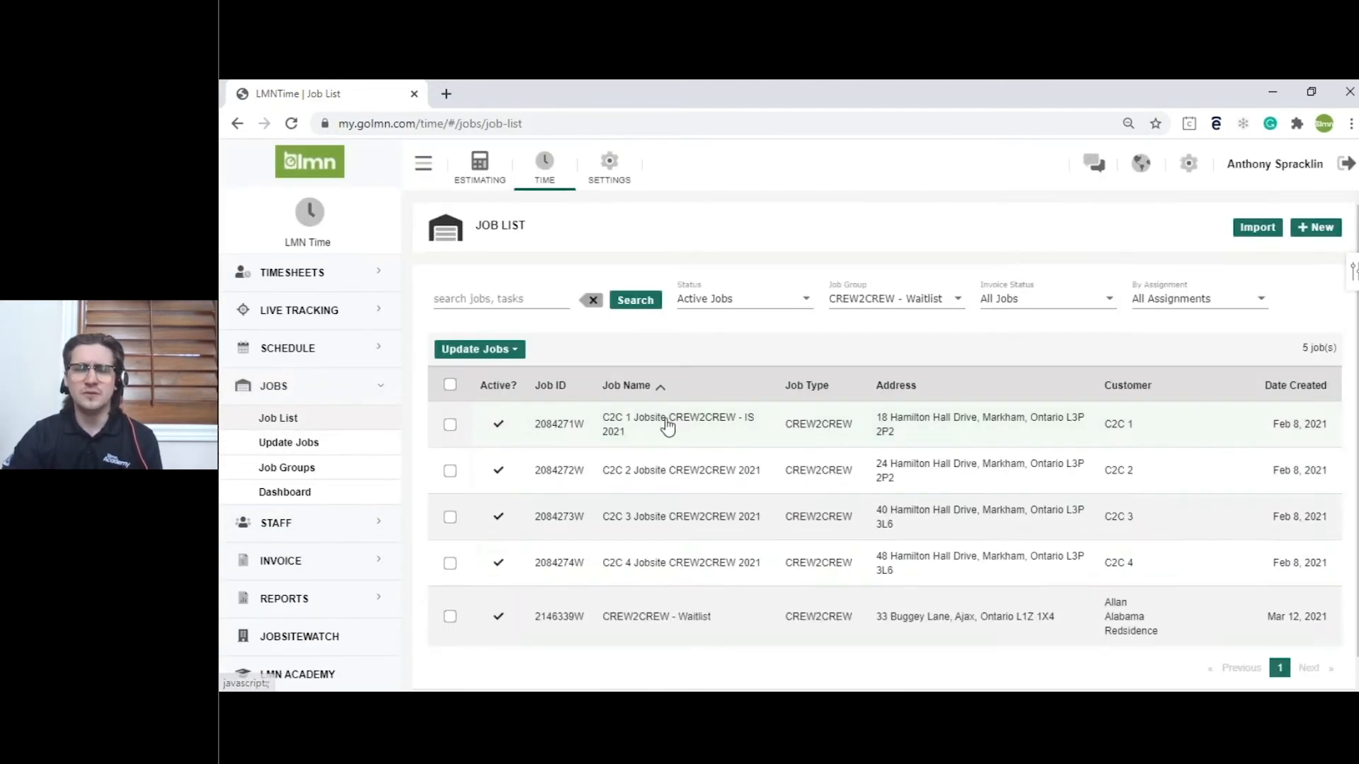
{"action": "left_click", "coordinate": [648, 616]}
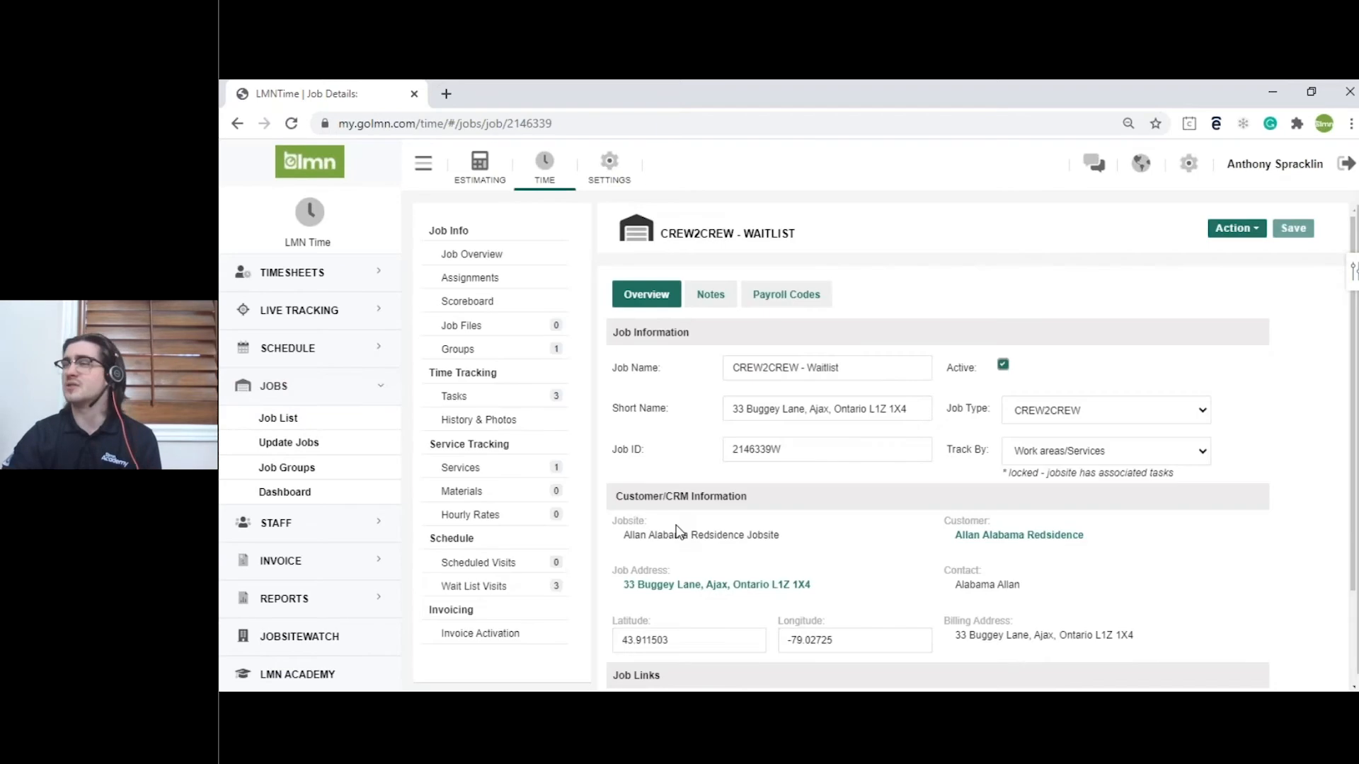
{"action": "left_click", "coordinate": [486, 585]}
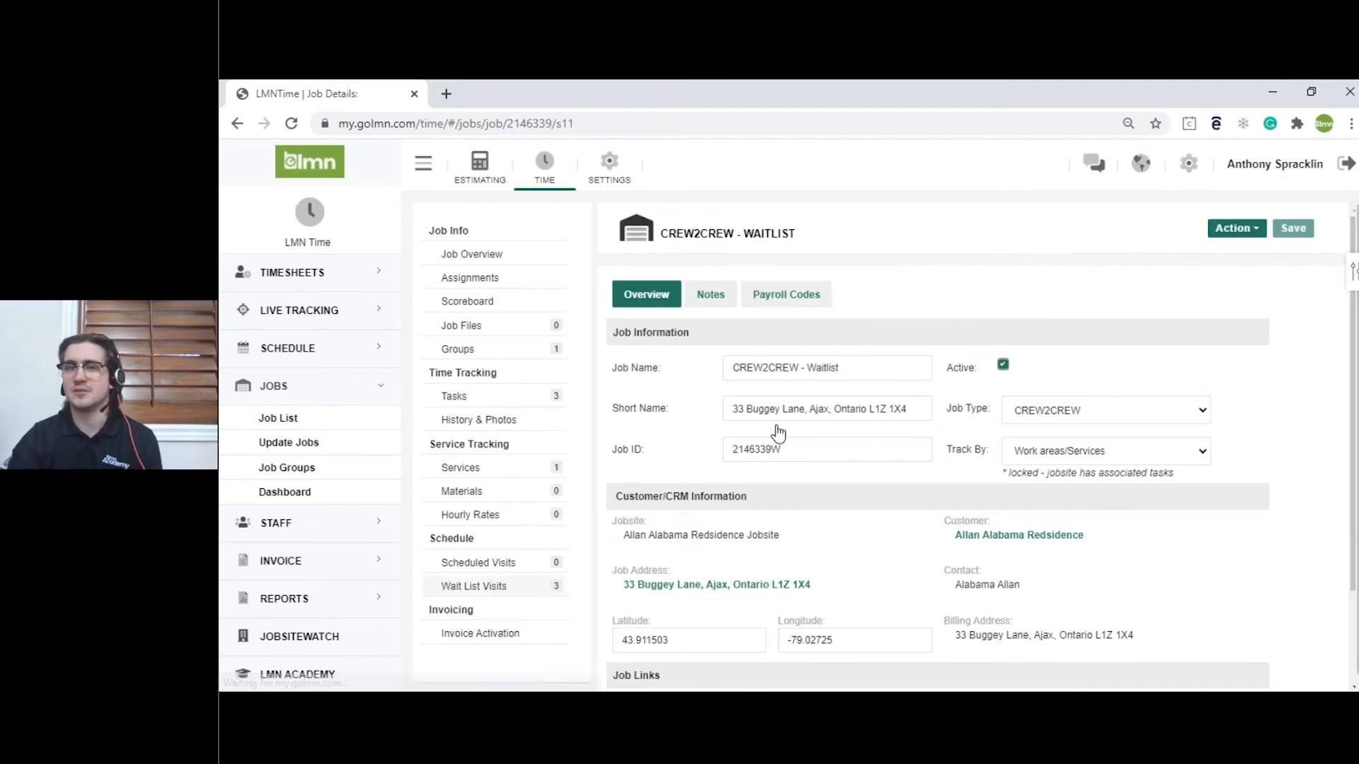
Step: Start adding a recurring schedule to the job, based on the SPRING CLEANUP - C2C schedule template
{"action": "left_click", "coordinate": [1301, 228]}
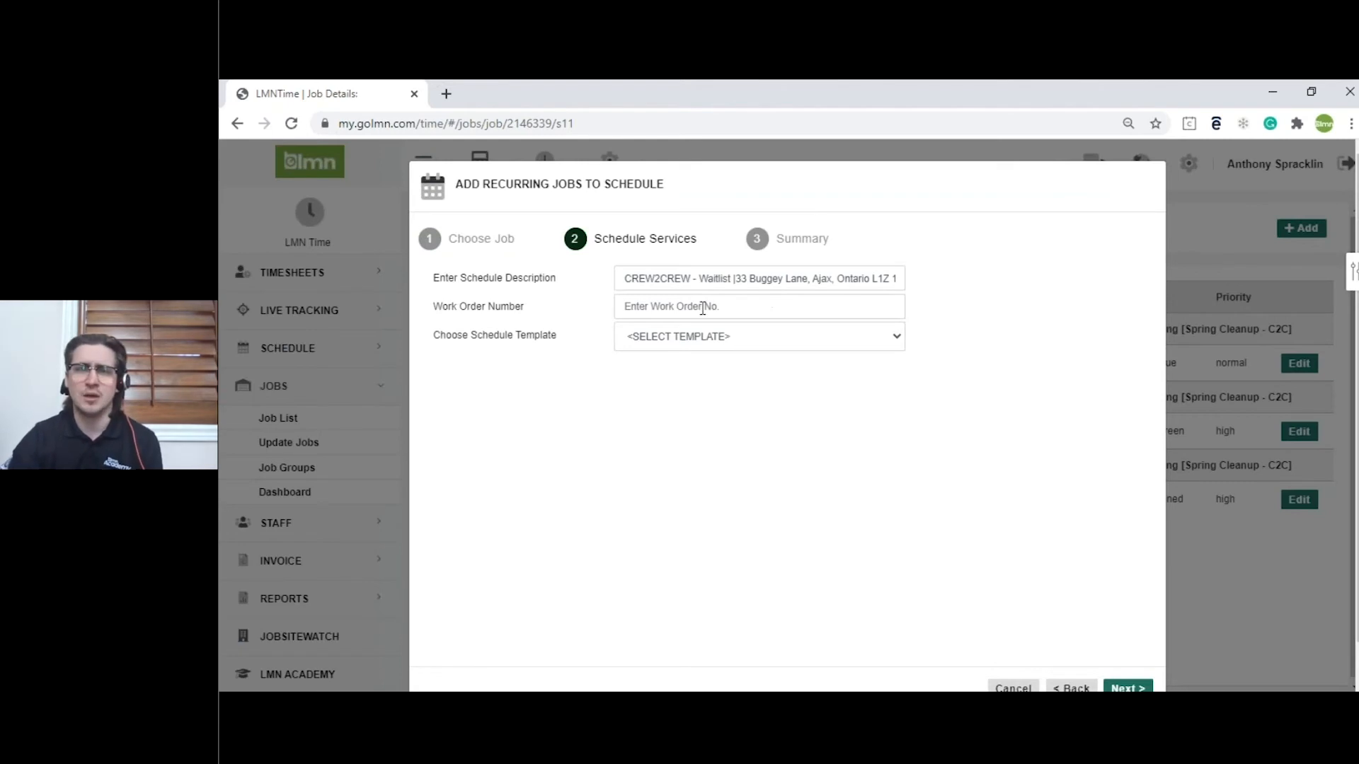
{"action": "left_click", "coordinate": [682, 334]}
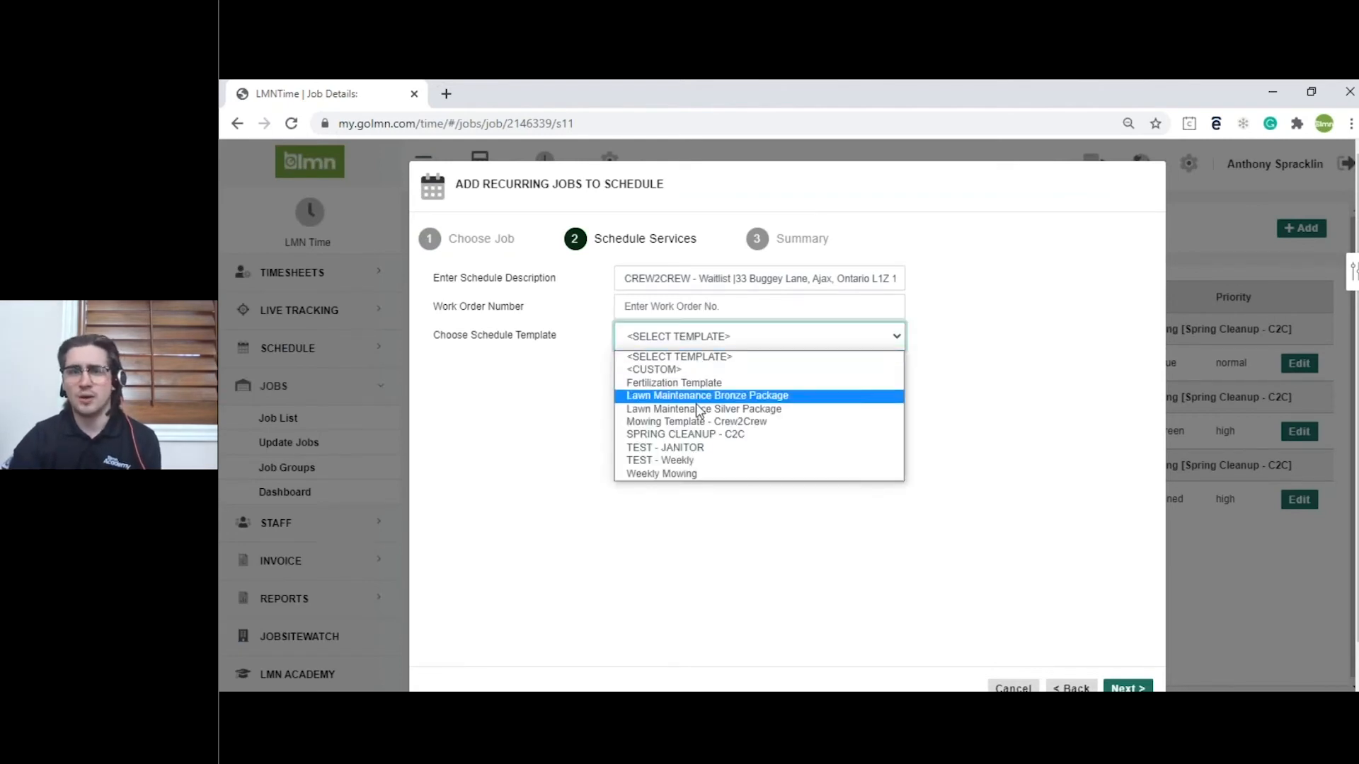
{"action": "left_click", "coordinate": [686, 434]}
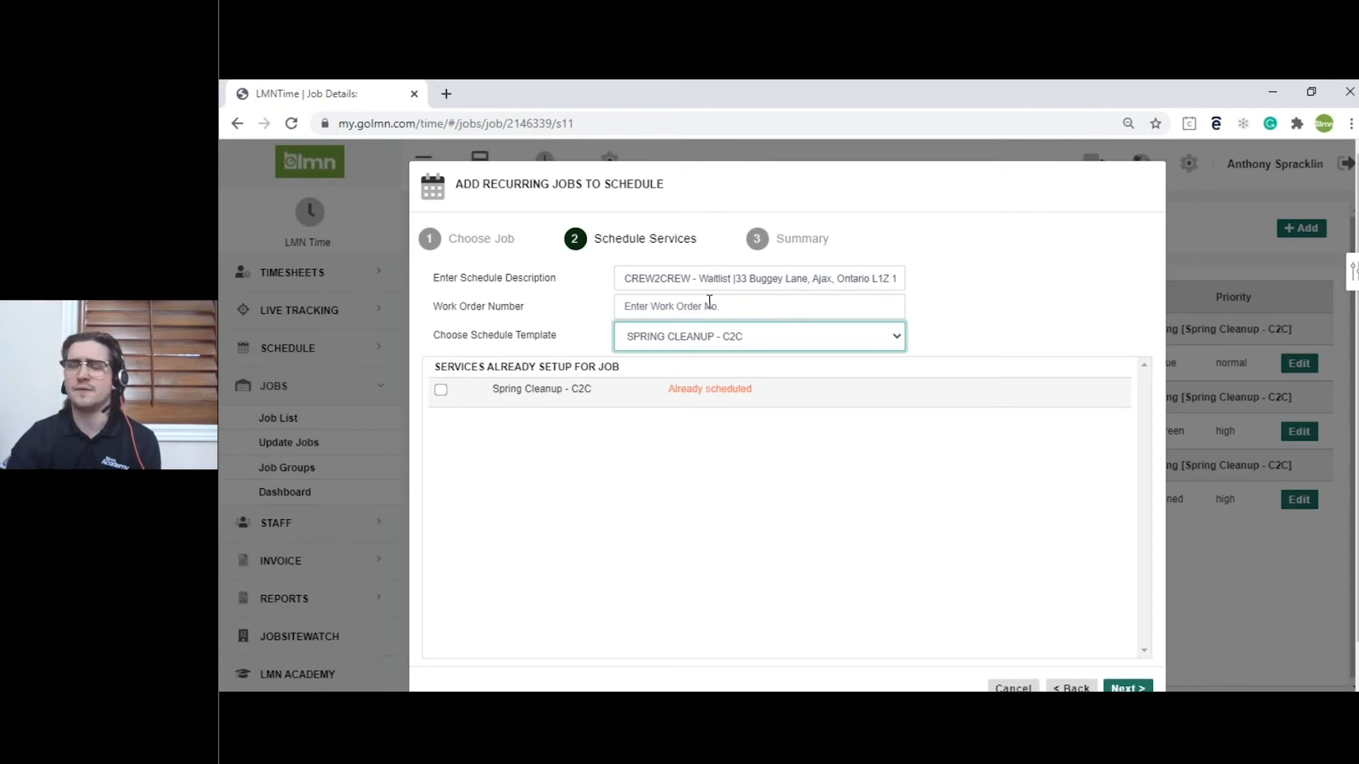
Step: Include the Spring Cleanup - C2C service with the Spring Cleanup task of 1 visit and 5.0 man hours, and assign it to Crew Blue
{"action": "left_click", "coordinate": [441, 391]}
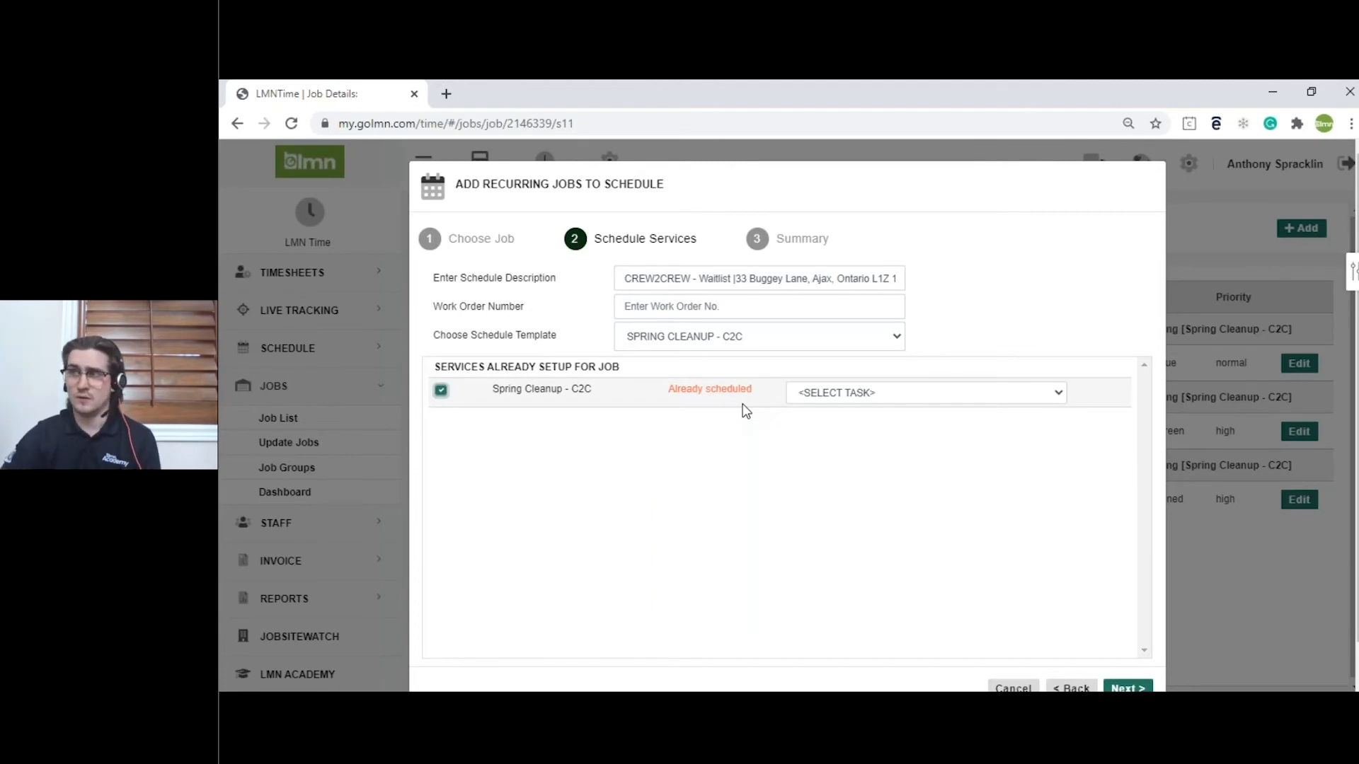
{"action": "left_click", "coordinate": [814, 396]}
{"action": "left_click", "coordinate": [830, 449]}
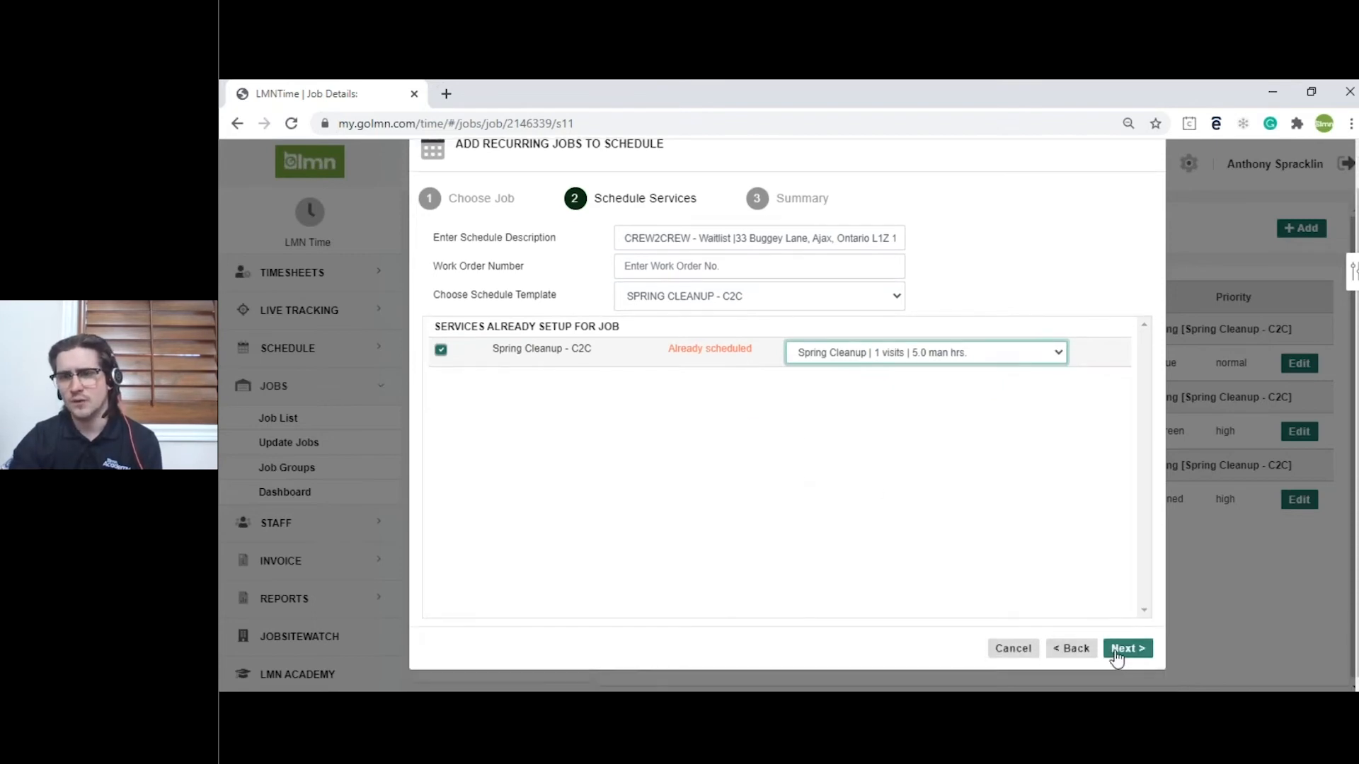
{"action": "left_click", "coordinate": [1122, 650]}
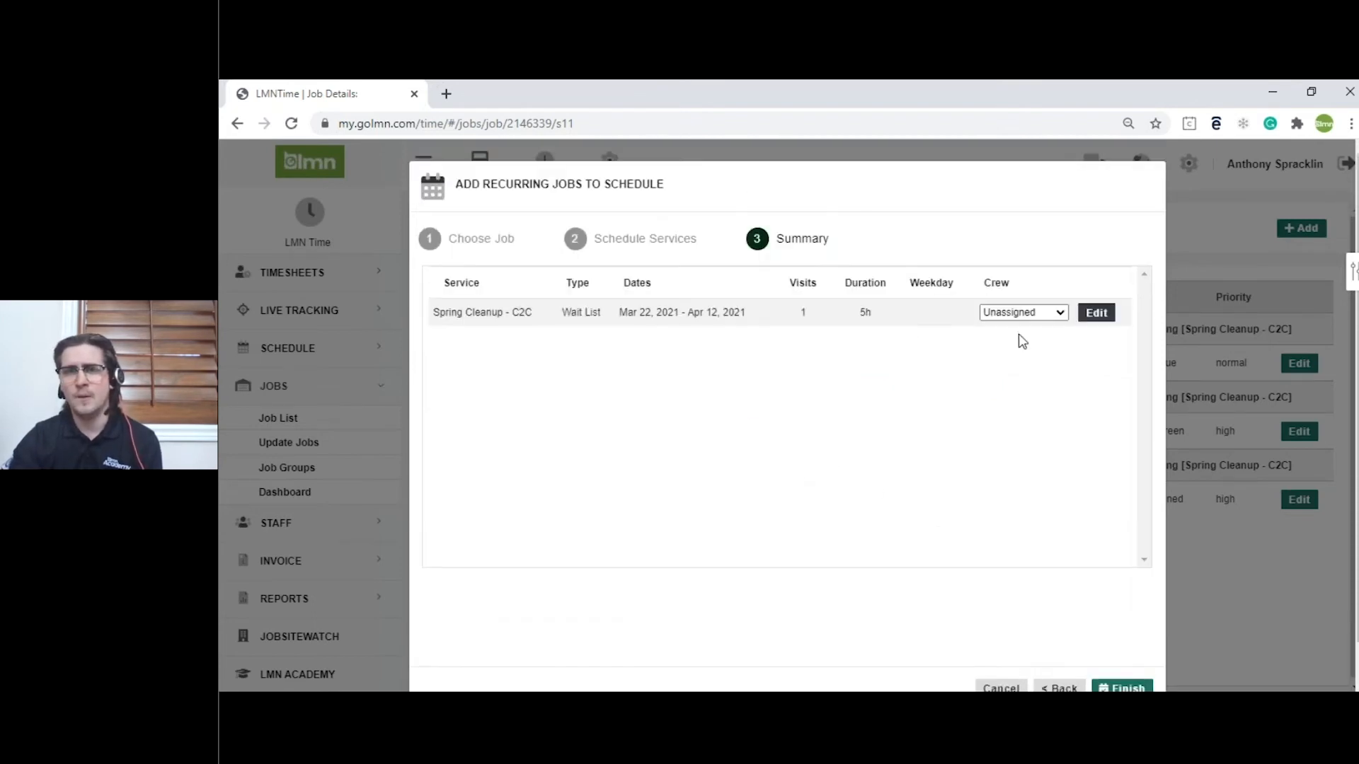
{"action": "left_click", "coordinate": [1040, 315]}
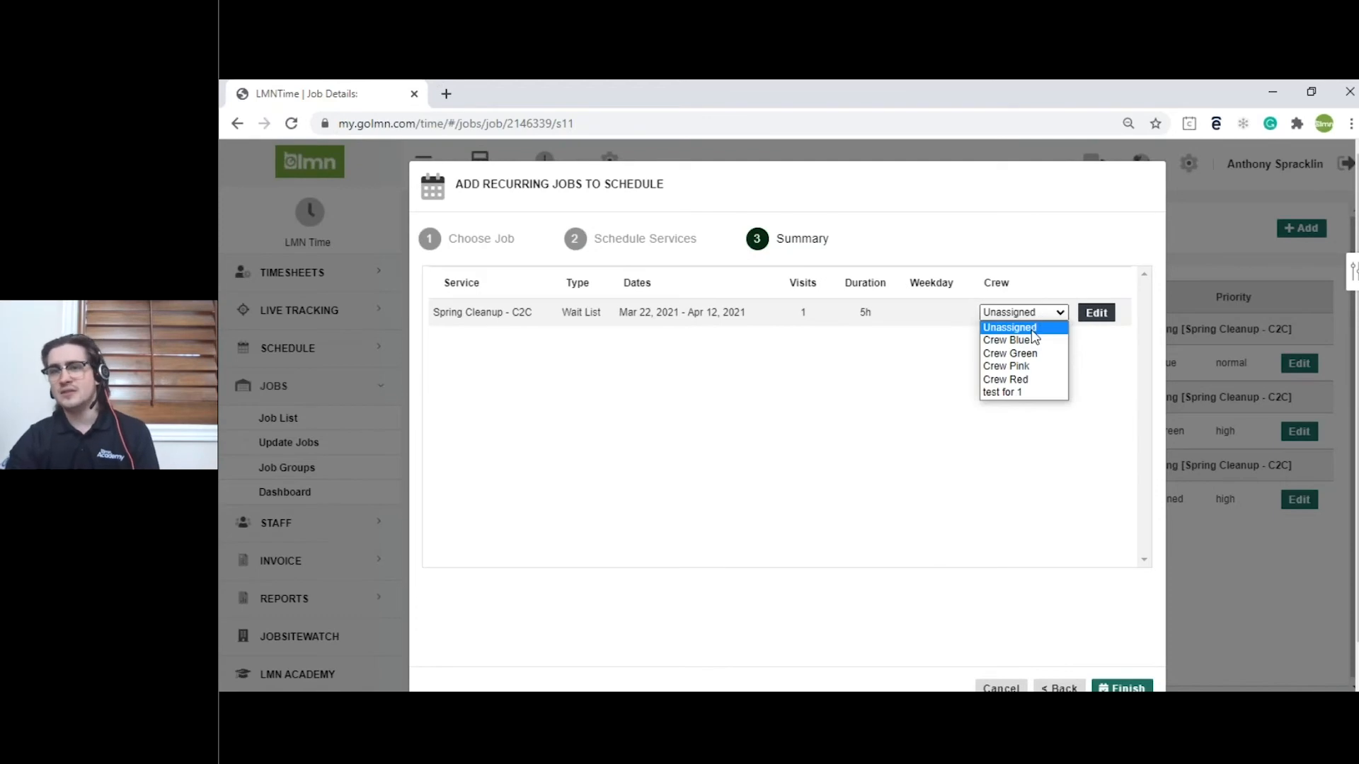
{"action": "left_click", "coordinate": [1008, 342]}
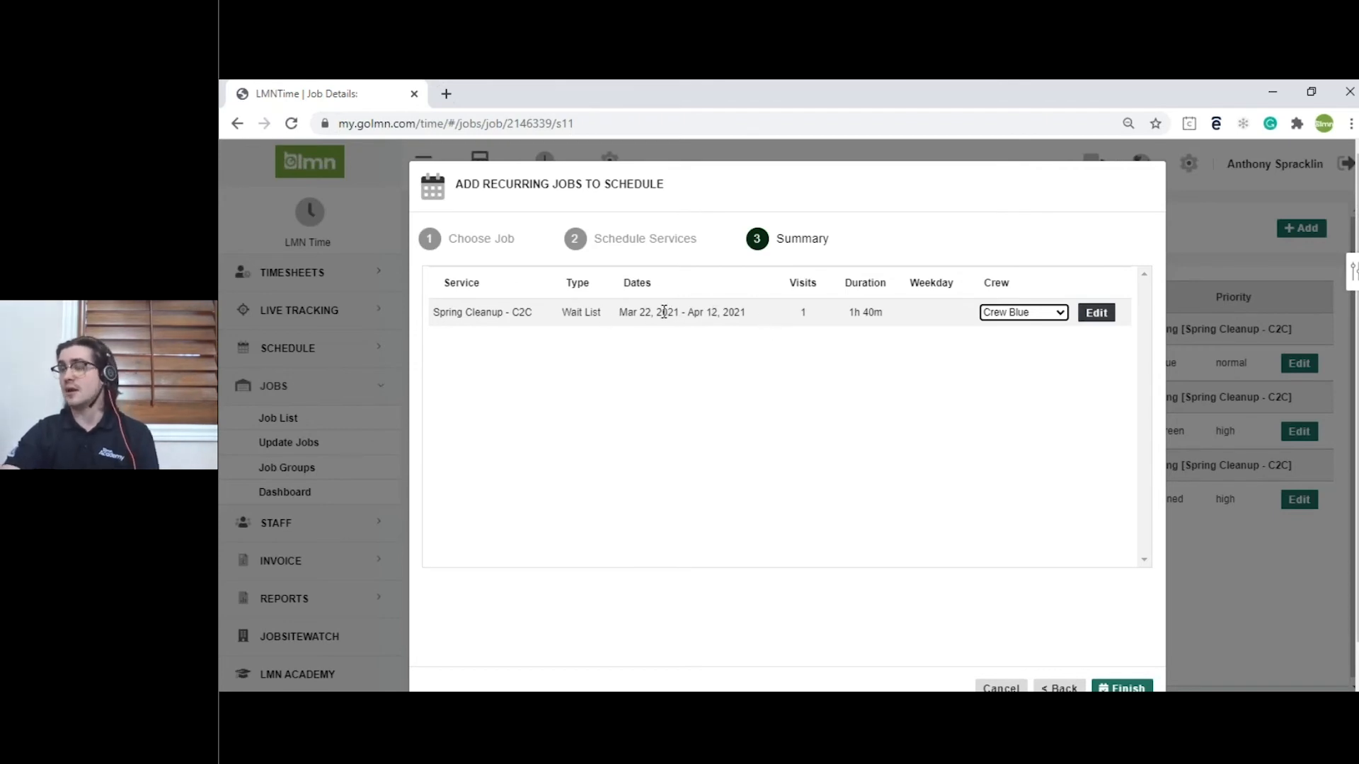
Step: Edit the scheduled Spring Cleanup - C2C service to a crew size of 2 and recalculate its crew hours per visit
{"action": "left_click", "coordinate": [1104, 316]}
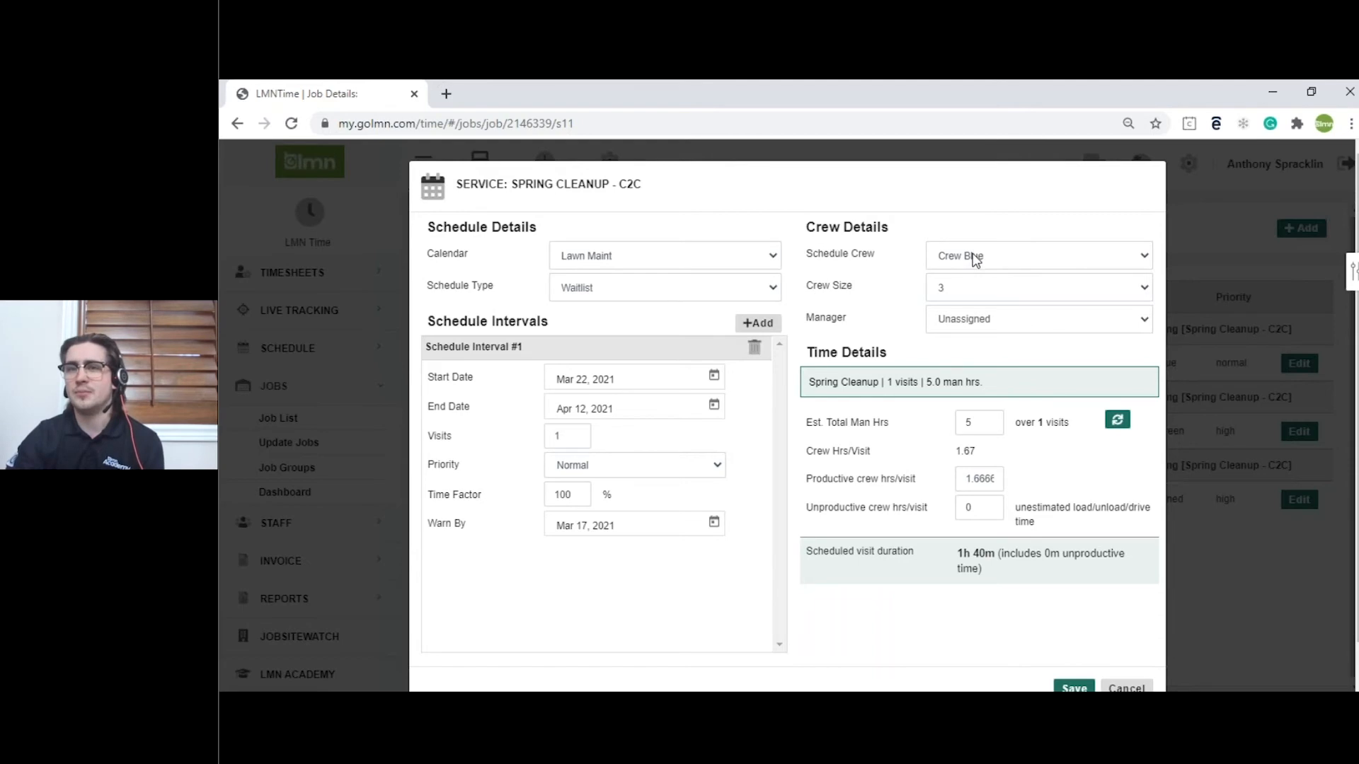
{"action": "left_click", "coordinate": [966, 297]}
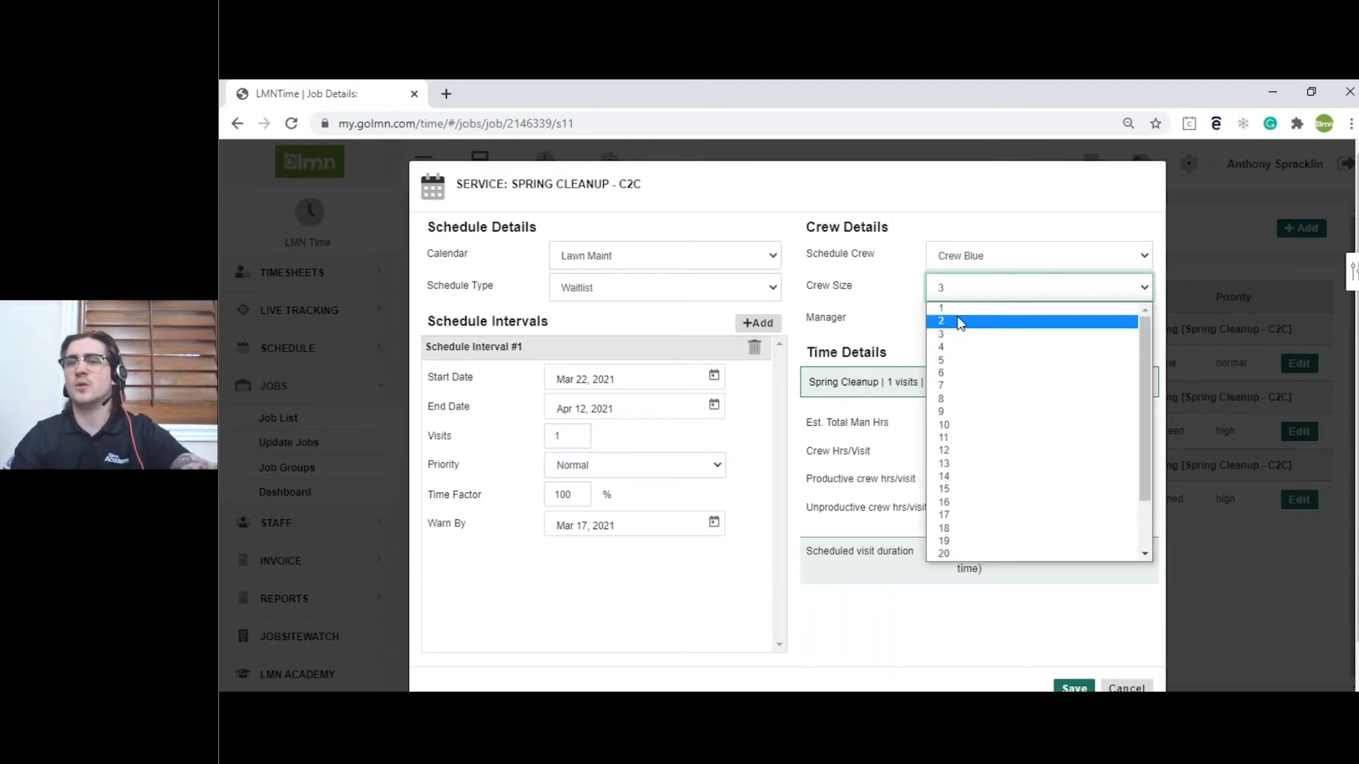
{"action": "left_click", "coordinate": [959, 321]}
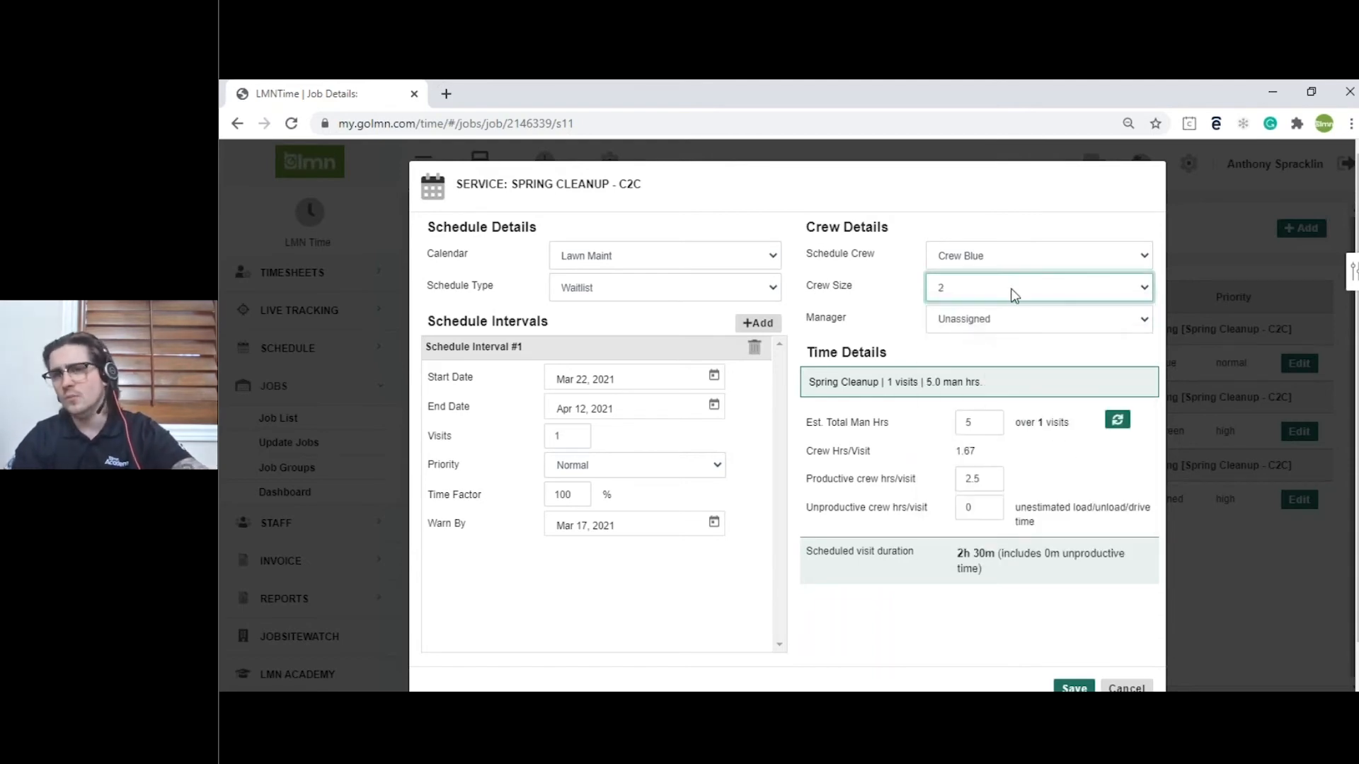
{"action": "left_click", "coordinate": [1116, 428]}
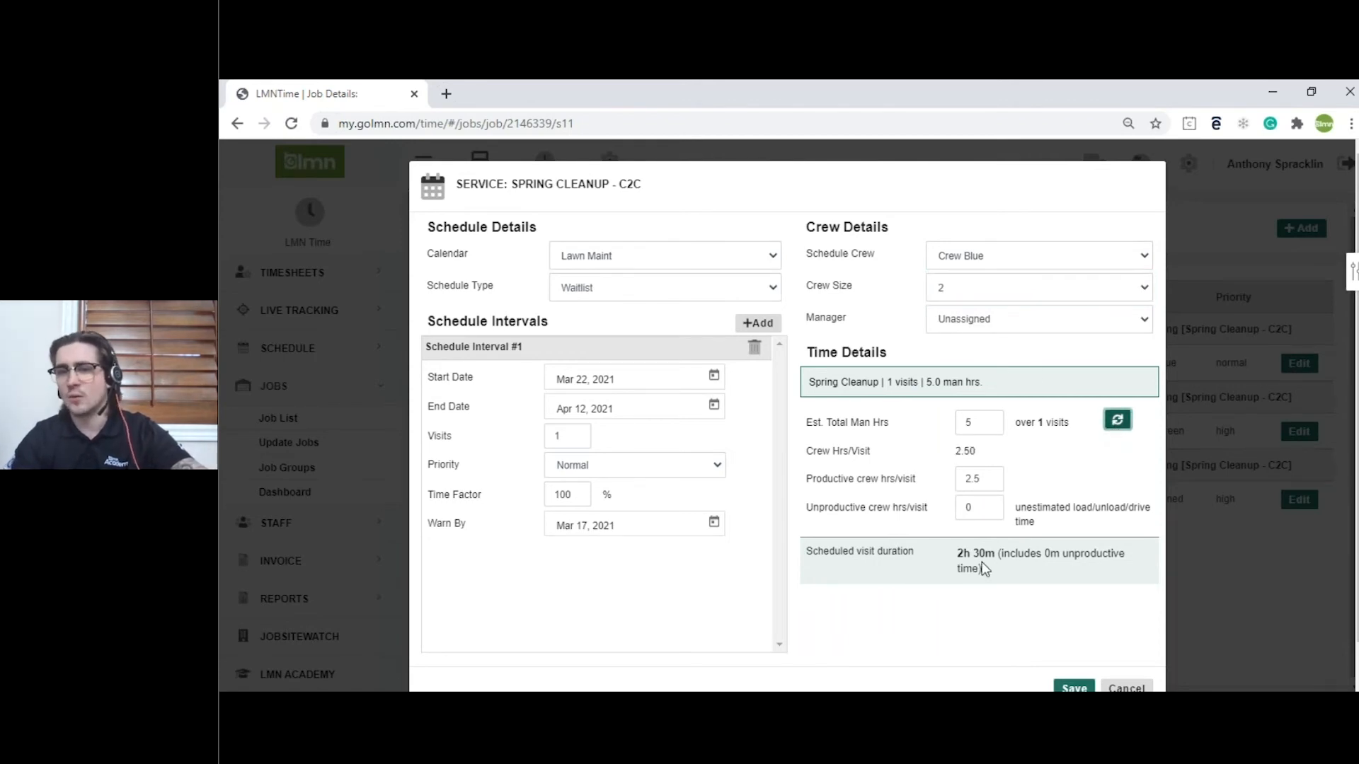
Step: Set the unproductive crew hours per visit to 0.5, and discard the service edit along with the whole recurring schedule
{"action": "double_click", "coordinate": [989, 506]}
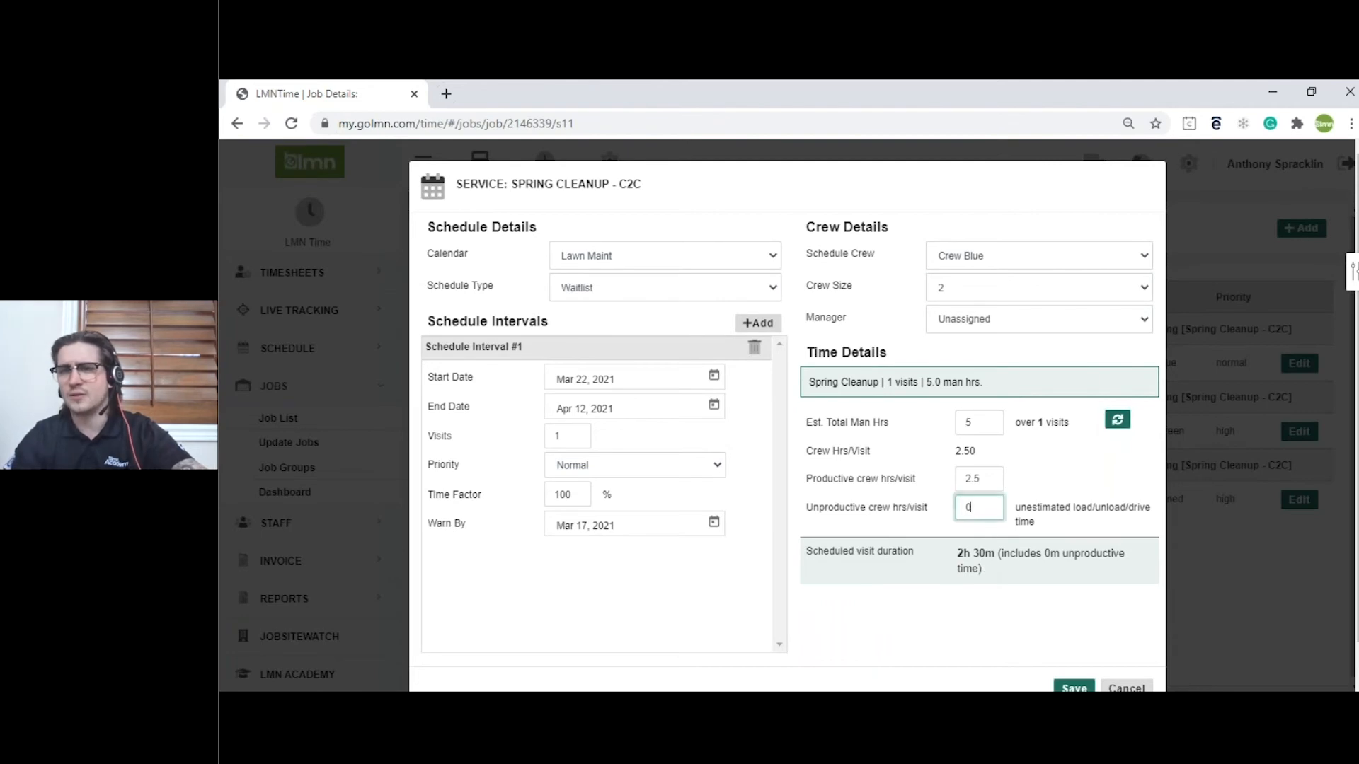
{"action": "type", "text": ".5"}
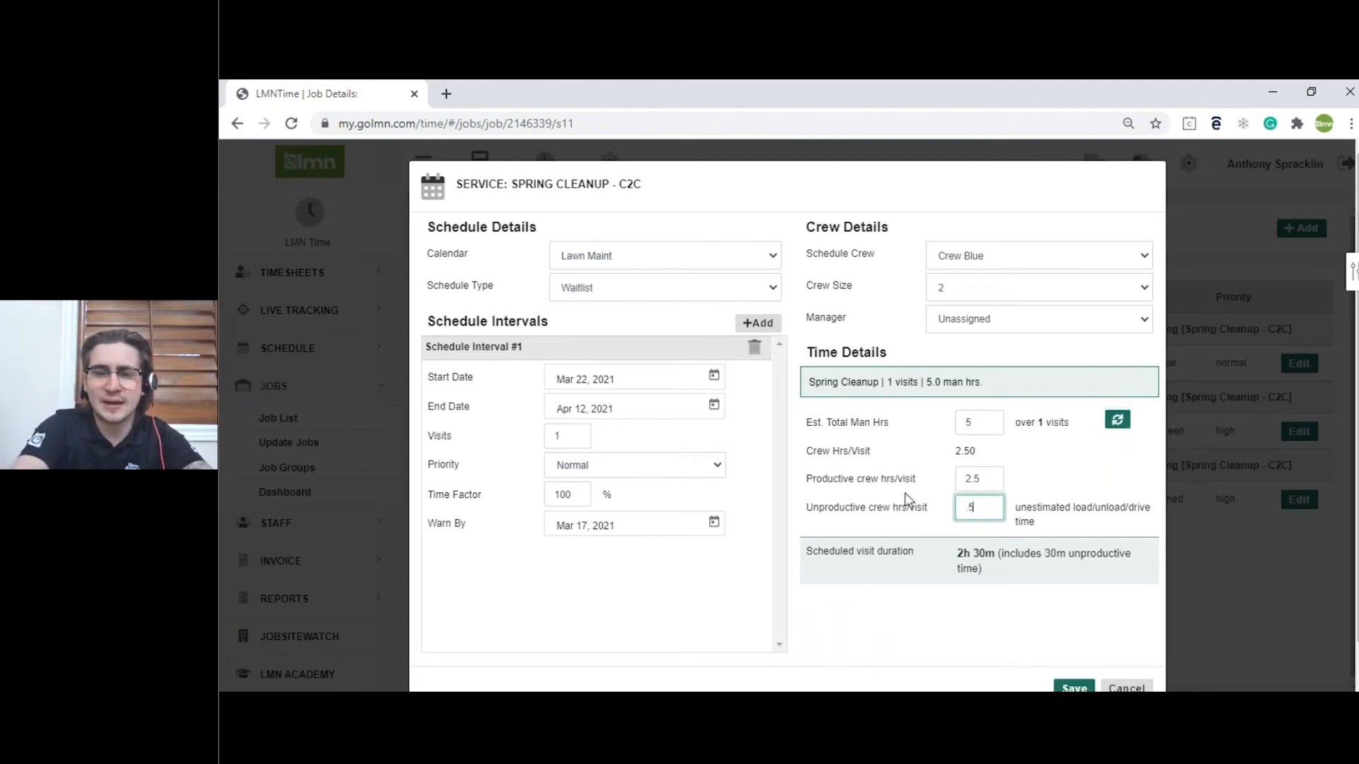
{"action": "left_click", "coordinate": [917, 580]}
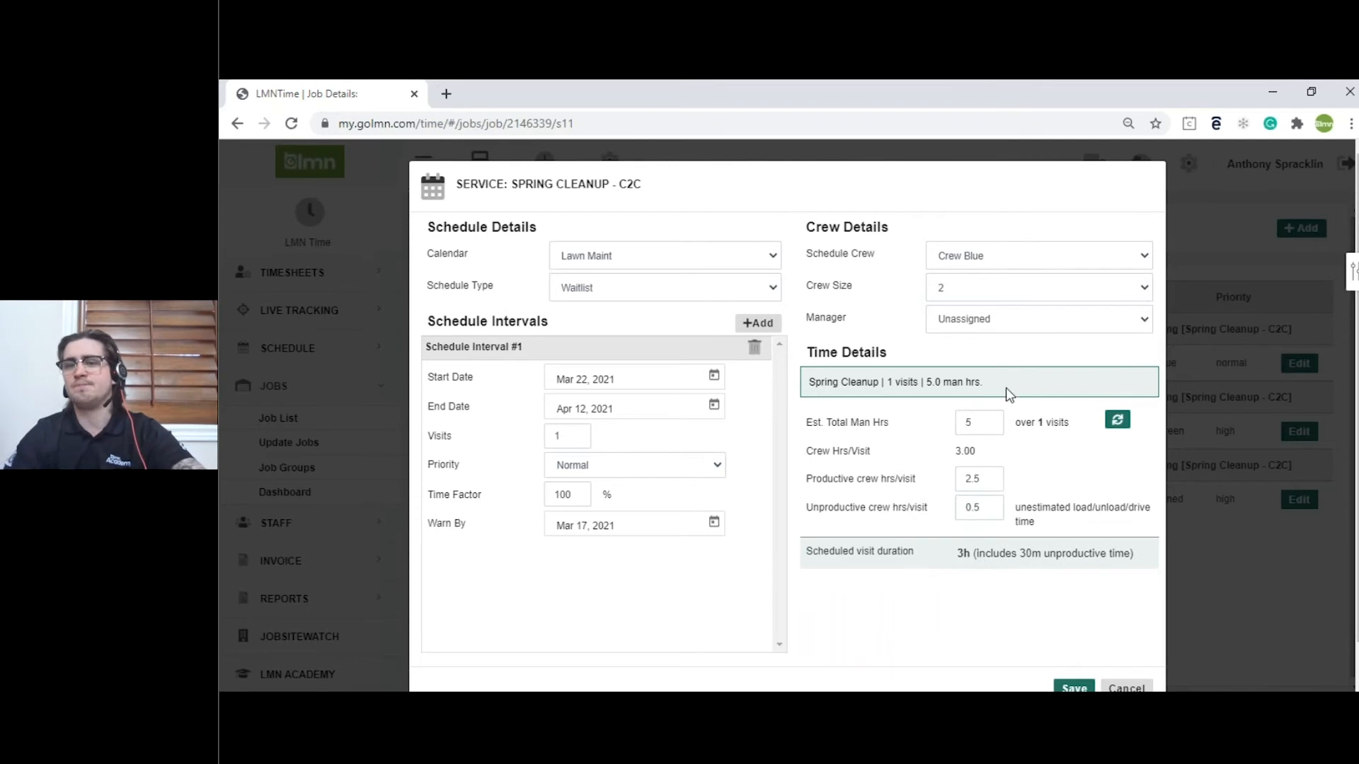
{"action": "scroll", "coordinate": [1000, 389], "scroll_direction": "down", "scroll_amount": 1}
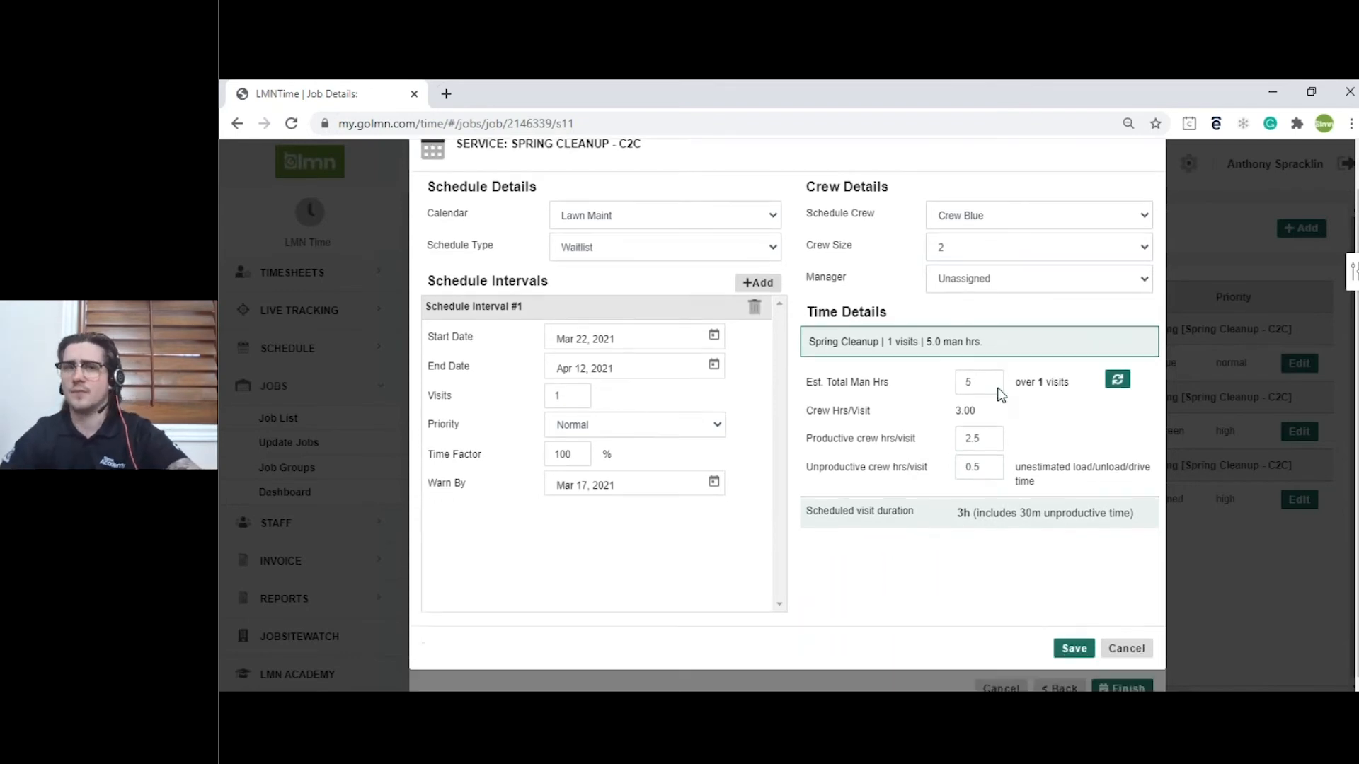
{"action": "left_click", "coordinate": [1131, 655]}
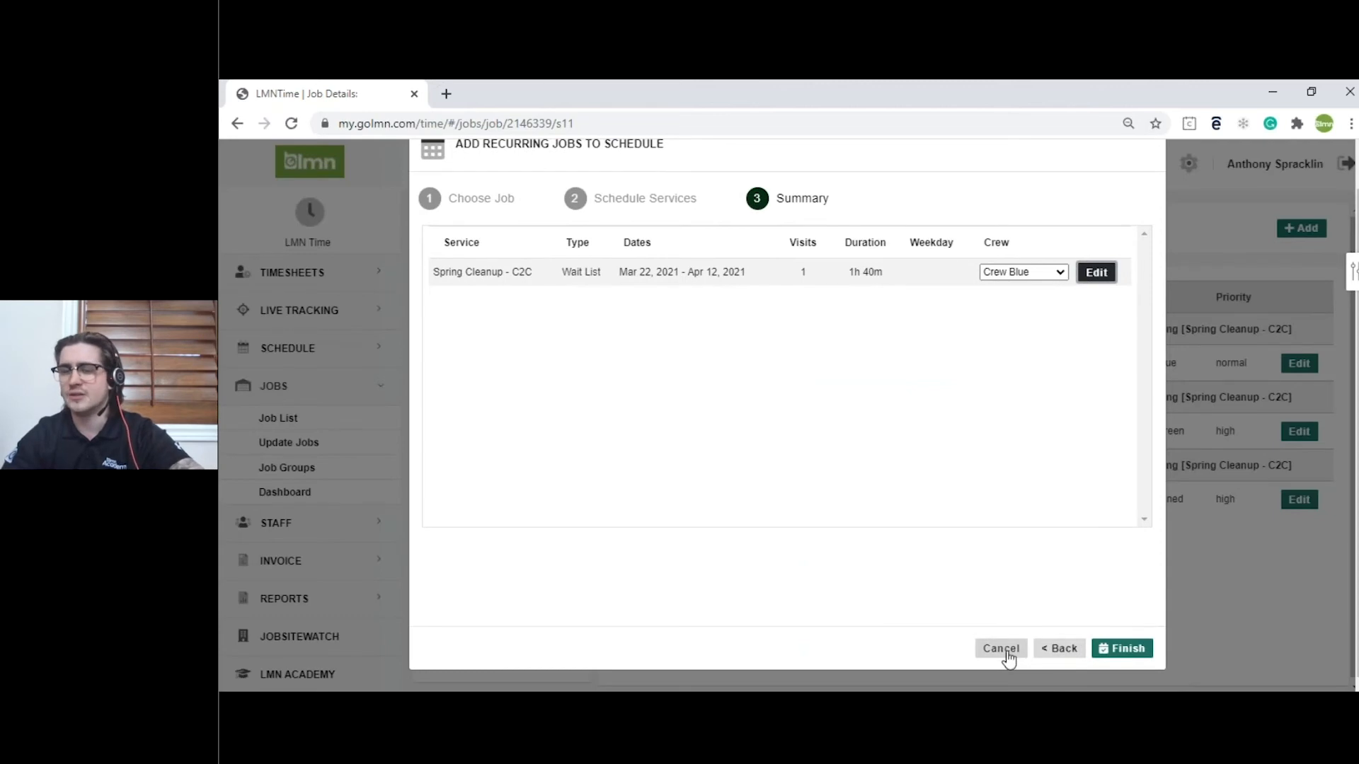
{"action": "left_click", "coordinate": [1009, 657]}
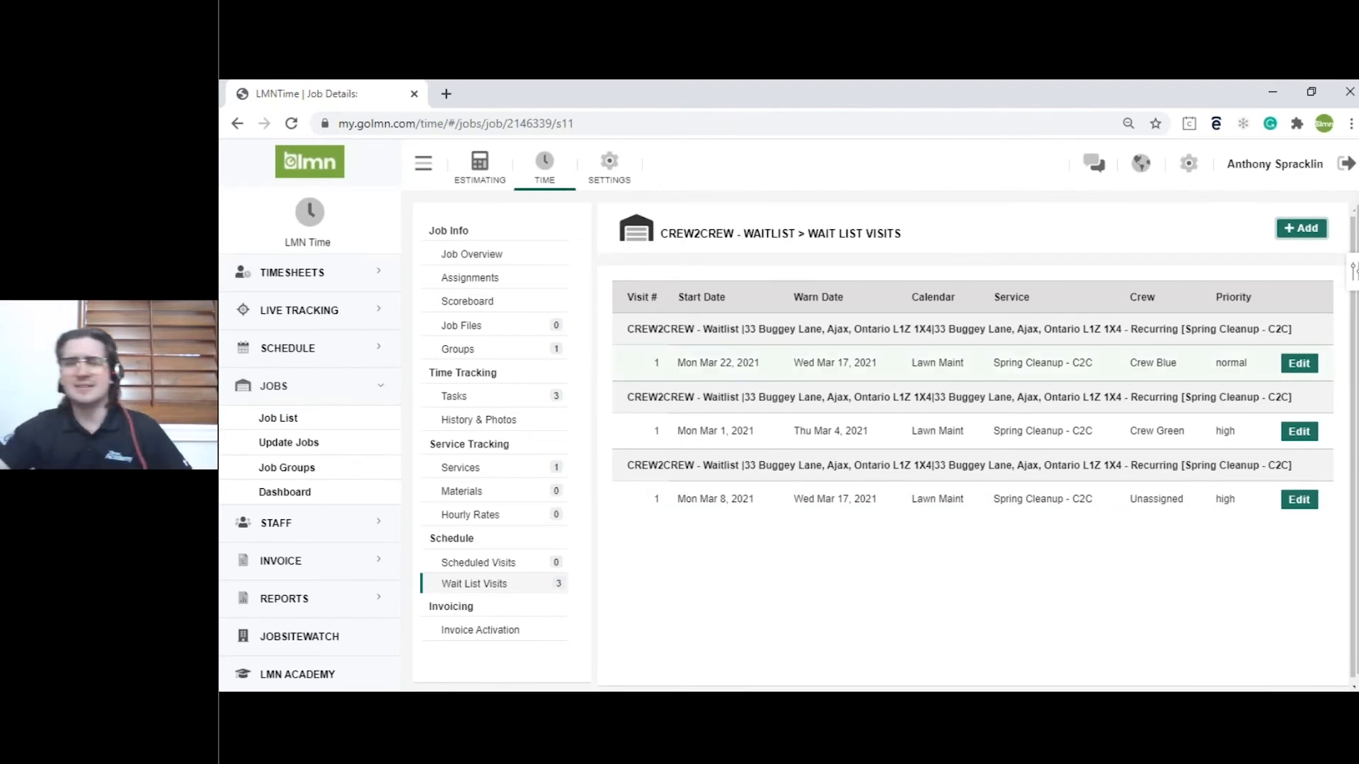
Step: Open bulk scheduling and search for jobs in the CREW2CREW - Waitlist group with the Spring Cleanup - C2C service
{"action": "left_click", "coordinate": [324, 352]}
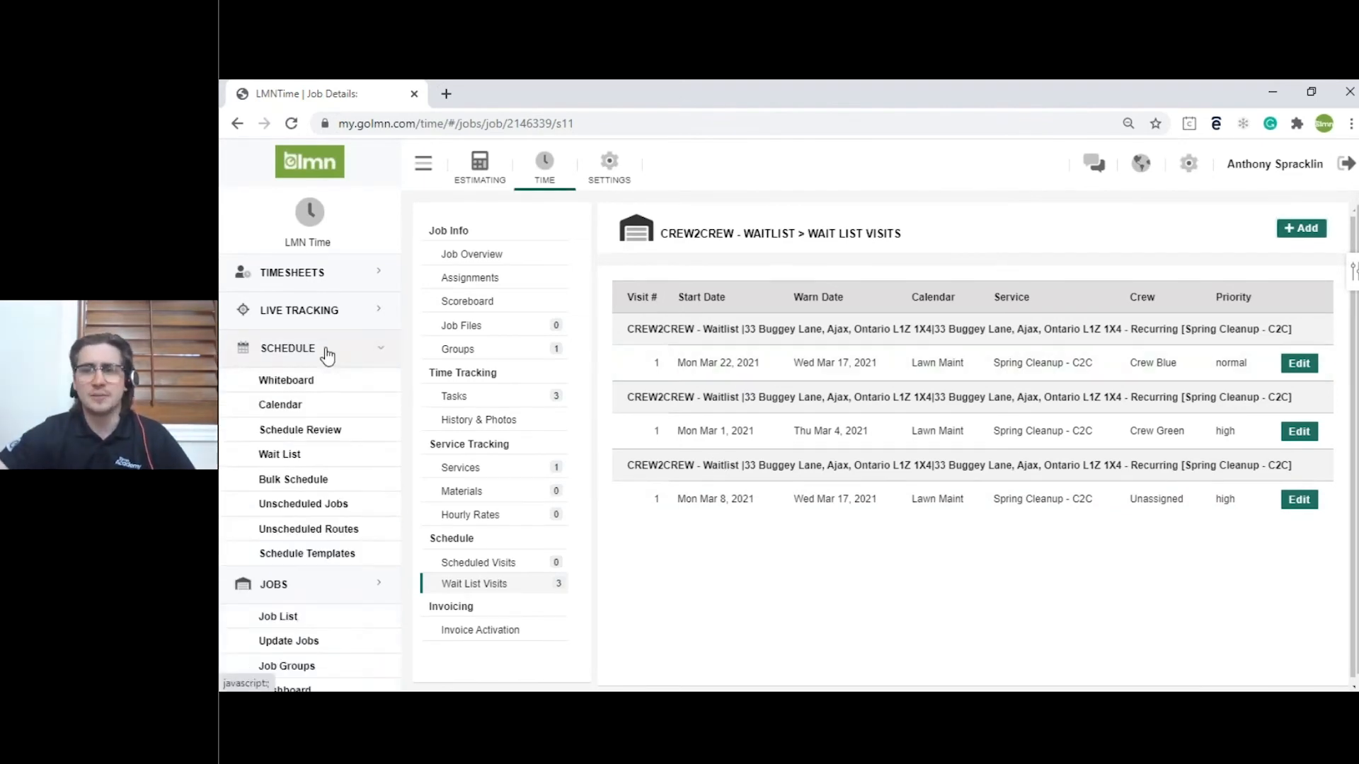
{"action": "left_click", "coordinate": [303, 479]}
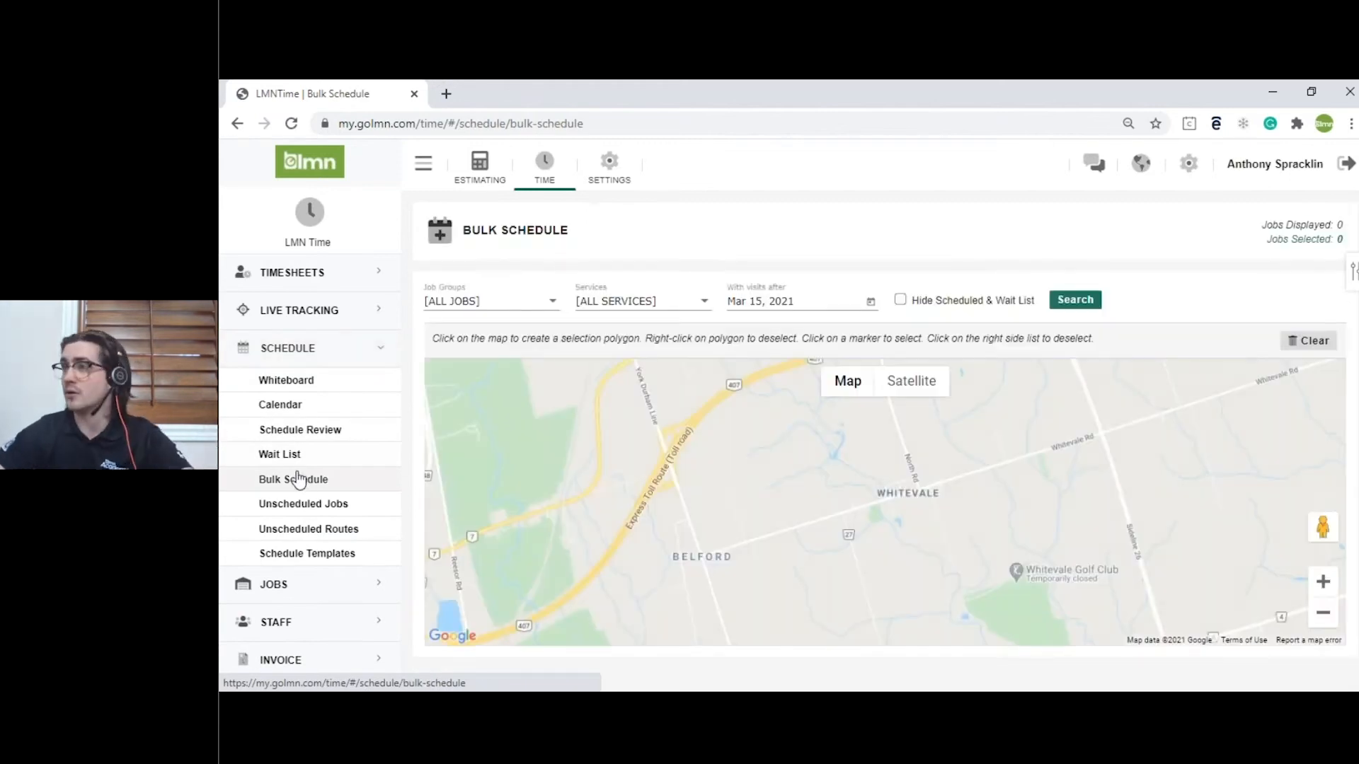
{"action": "left_click", "coordinate": [506, 303]}
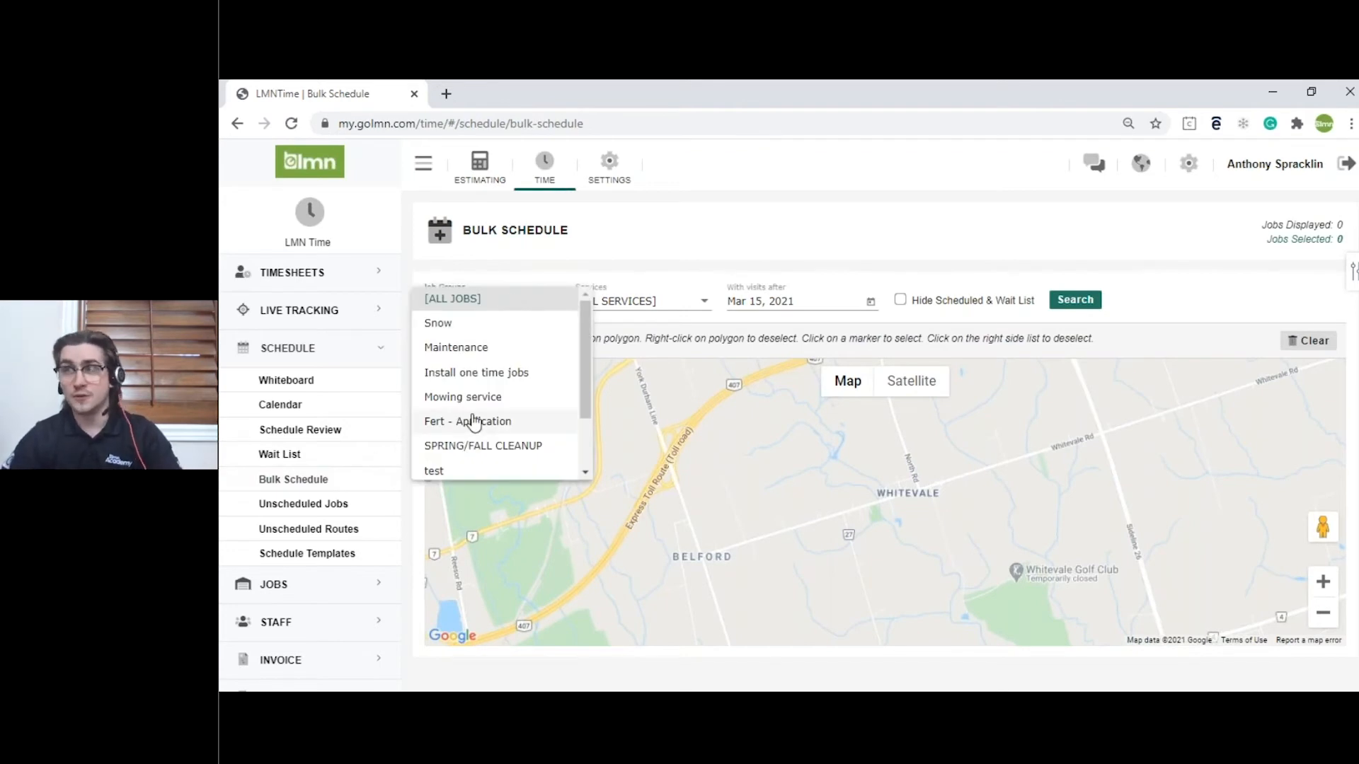
{"action": "scroll", "coordinate": [485, 404], "scroll_direction": "down", "scroll_amount": 1}
{"action": "scroll", "coordinate": [493, 414], "scroll_direction": "up", "scroll_amount": 1}
{"action": "scroll", "coordinate": [486, 417], "scroll_direction": "down", "scroll_amount": 1}
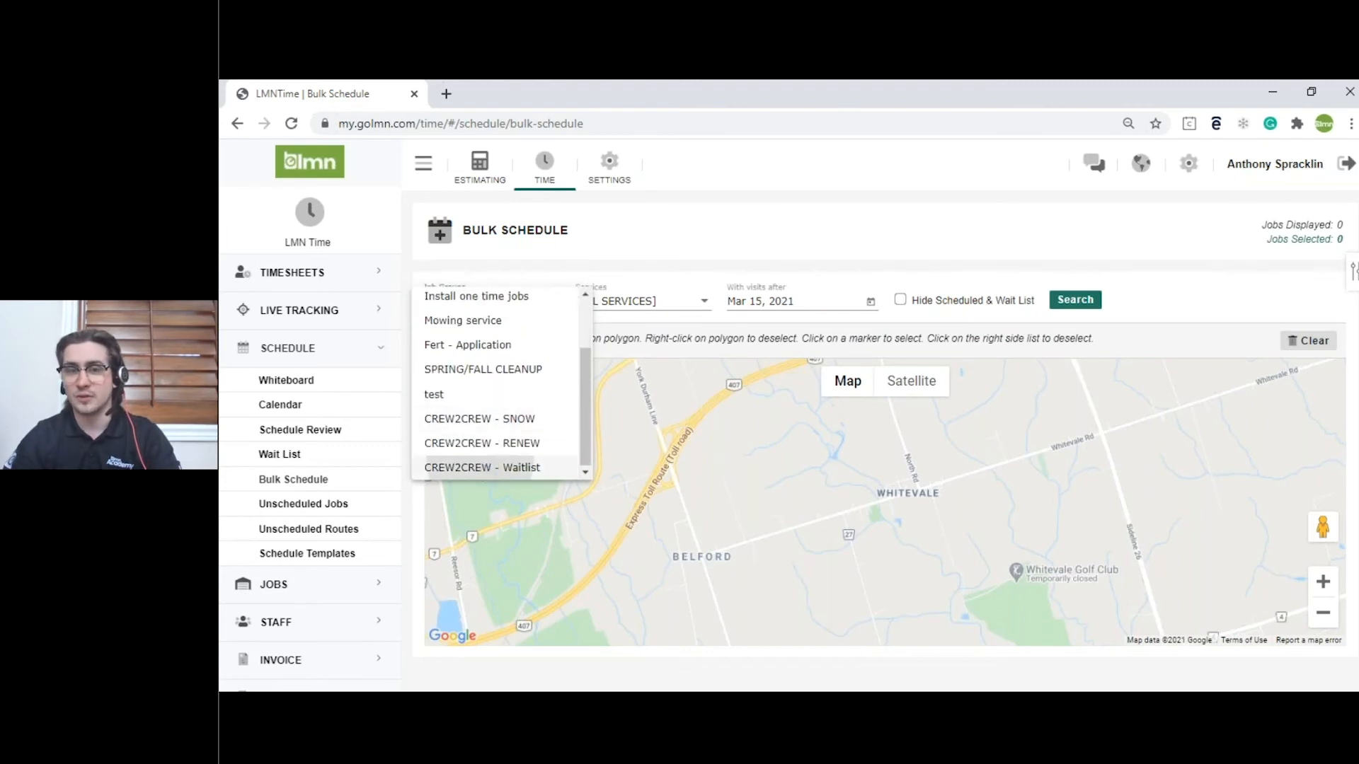
{"action": "left_click", "coordinate": [481, 468]}
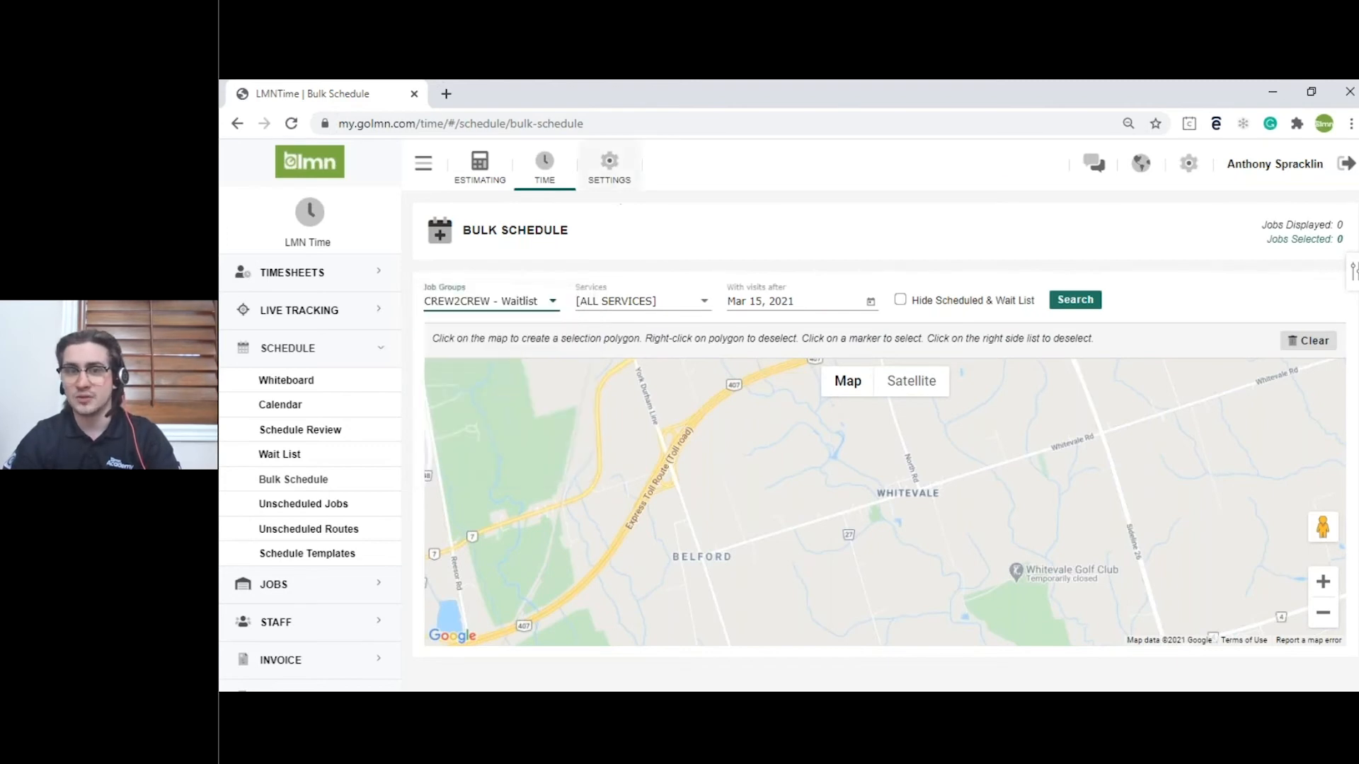
{"action": "left_click", "coordinate": [616, 309]}
{"action": "left_click", "coordinate": [619, 338]}
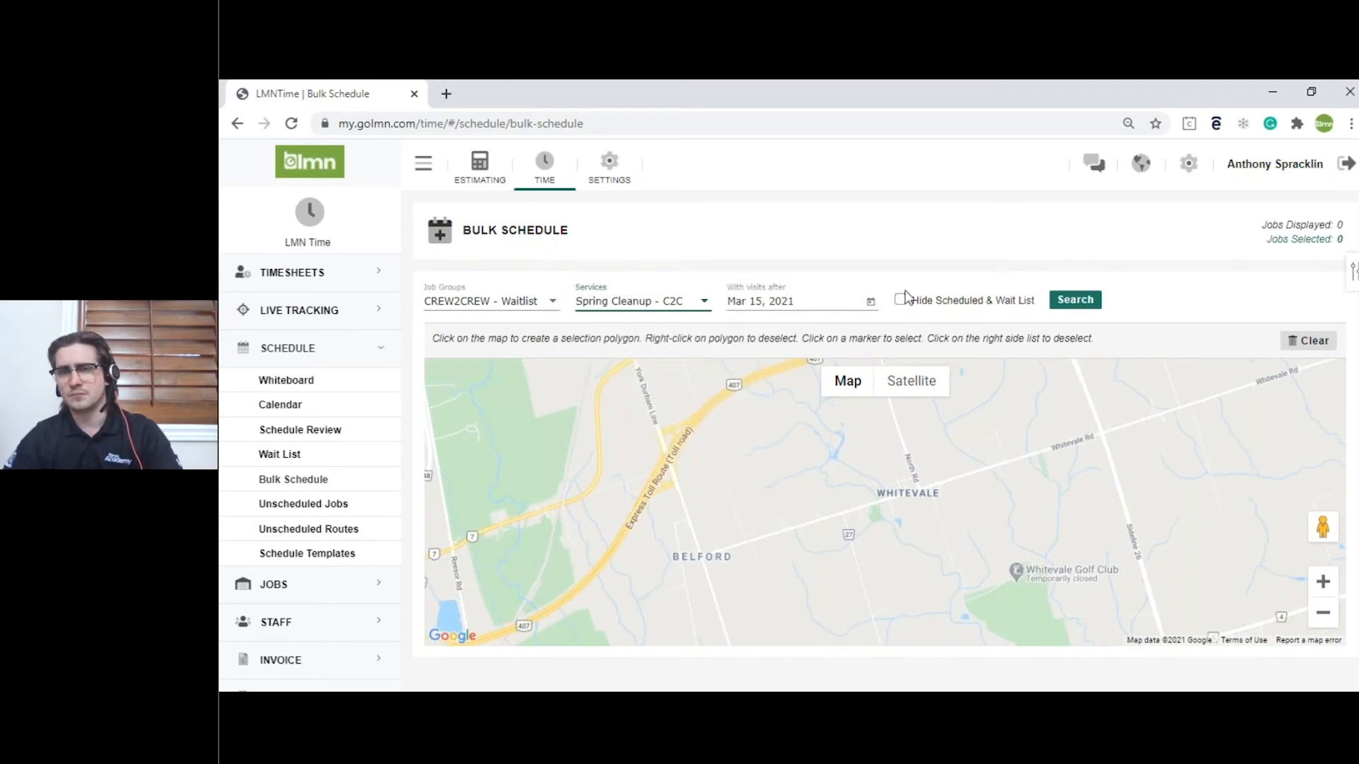
{"action": "left_click", "coordinate": [1072, 299]}
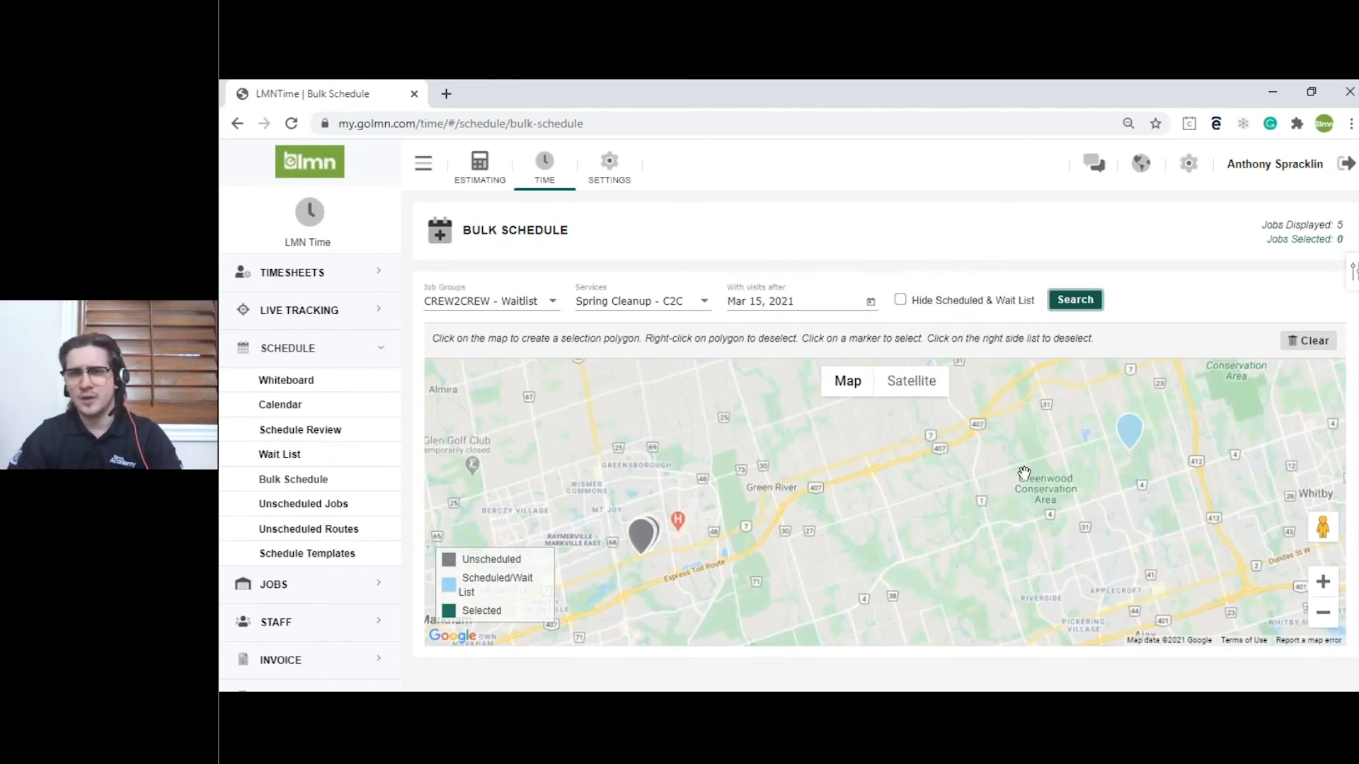
Step: Select the four unscheduled jobs clustered along Hamilton Hall Drive in Markham, C2C 1 to C2C 4, on the map
{"action": "left_click", "coordinate": [1130, 435]}
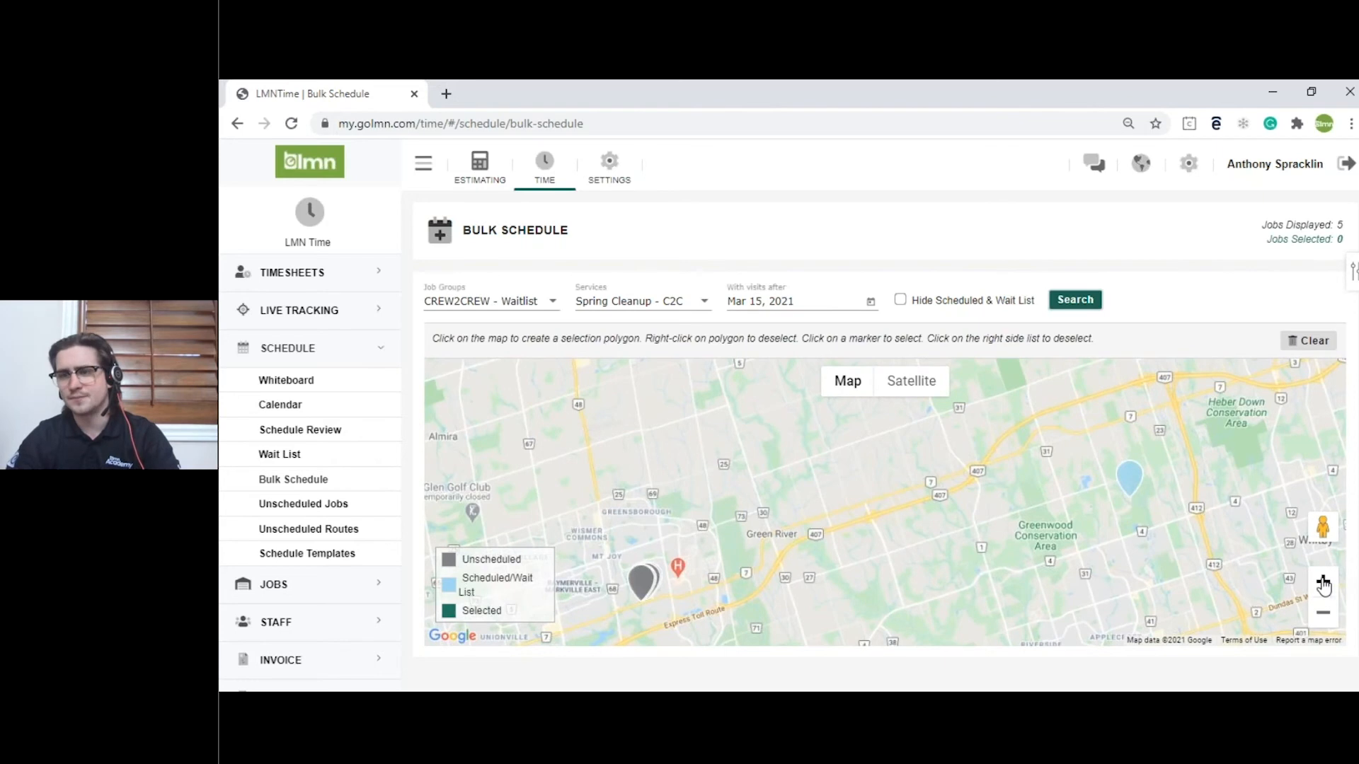
{"action": "scroll", "coordinate": [895, 554], "scroll_direction": "up", "scroll_amount": 4}
{"action": "left_click_drag", "start_coordinate": [895, 555], "coordinate": [1328, 458]}
{"action": "left_click_drag", "start_coordinate": [509, 524], "coordinate": [1345, 294]}
{"action": "left_click_drag", "start_coordinate": [743, 531], "coordinate": [1042, 451]}
{"action": "left_click_drag", "start_coordinate": [834, 516], "coordinate": [1035, 404]}
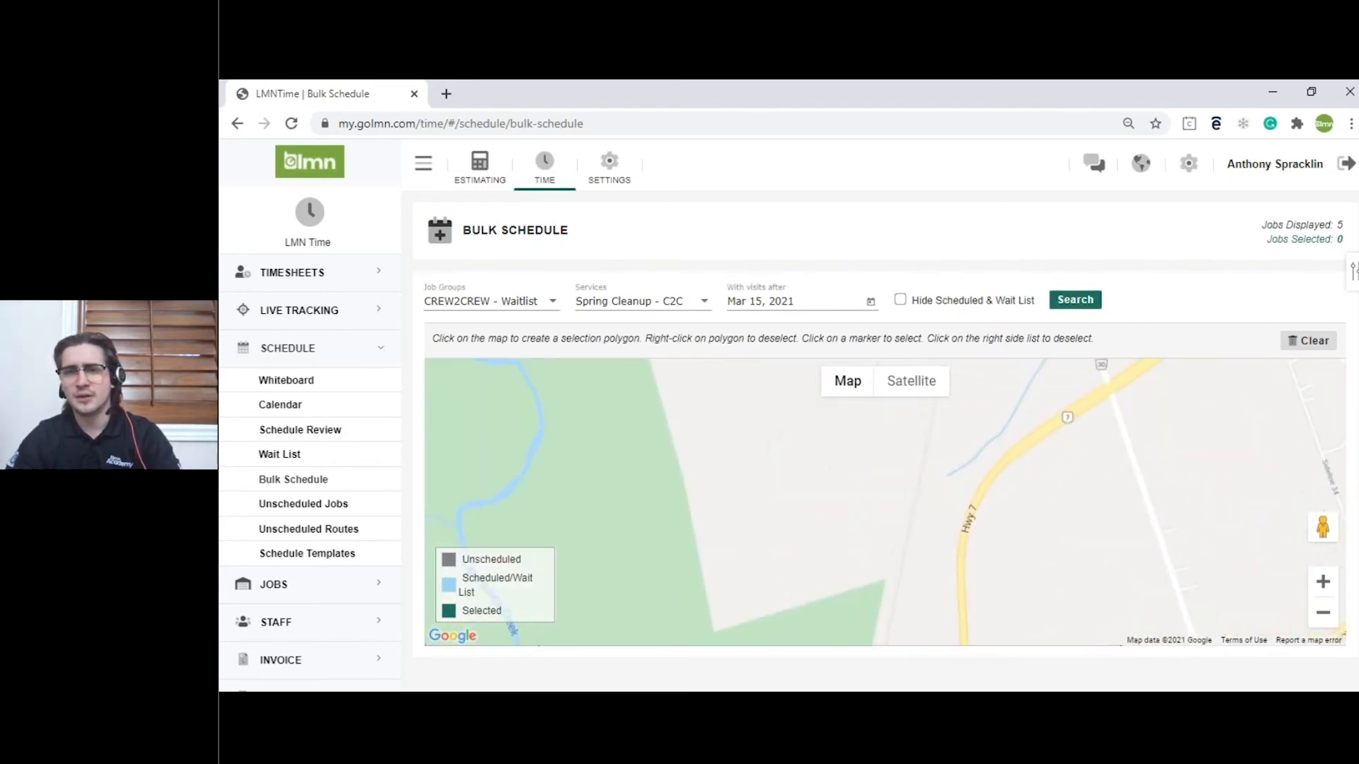
{"action": "left_click", "coordinate": [1320, 617]}
{"action": "left_click", "coordinate": [1320, 617]}
{"action": "left_click", "coordinate": [1322, 617]}
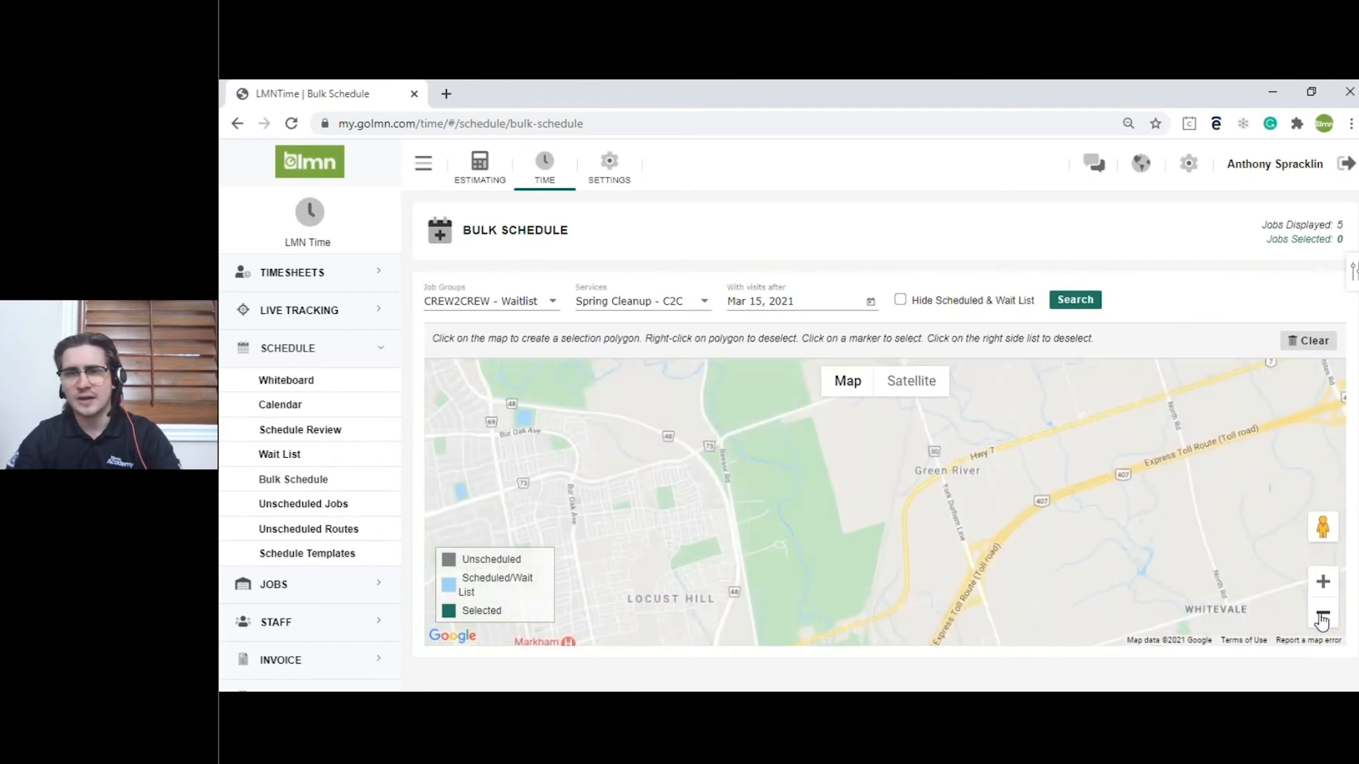
{"action": "left_click", "coordinate": [1324, 617]}
{"action": "left_click_drag", "start_coordinate": [800, 565], "coordinate": [1056, 462]}
{"action": "left_click", "coordinate": [1325, 588]}
{"action": "left_click", "coordinate": [1325, 588]}
{"action": "left_click_drag", "start_coordinate": [1225, 497], "coordinate": [626, 671]}
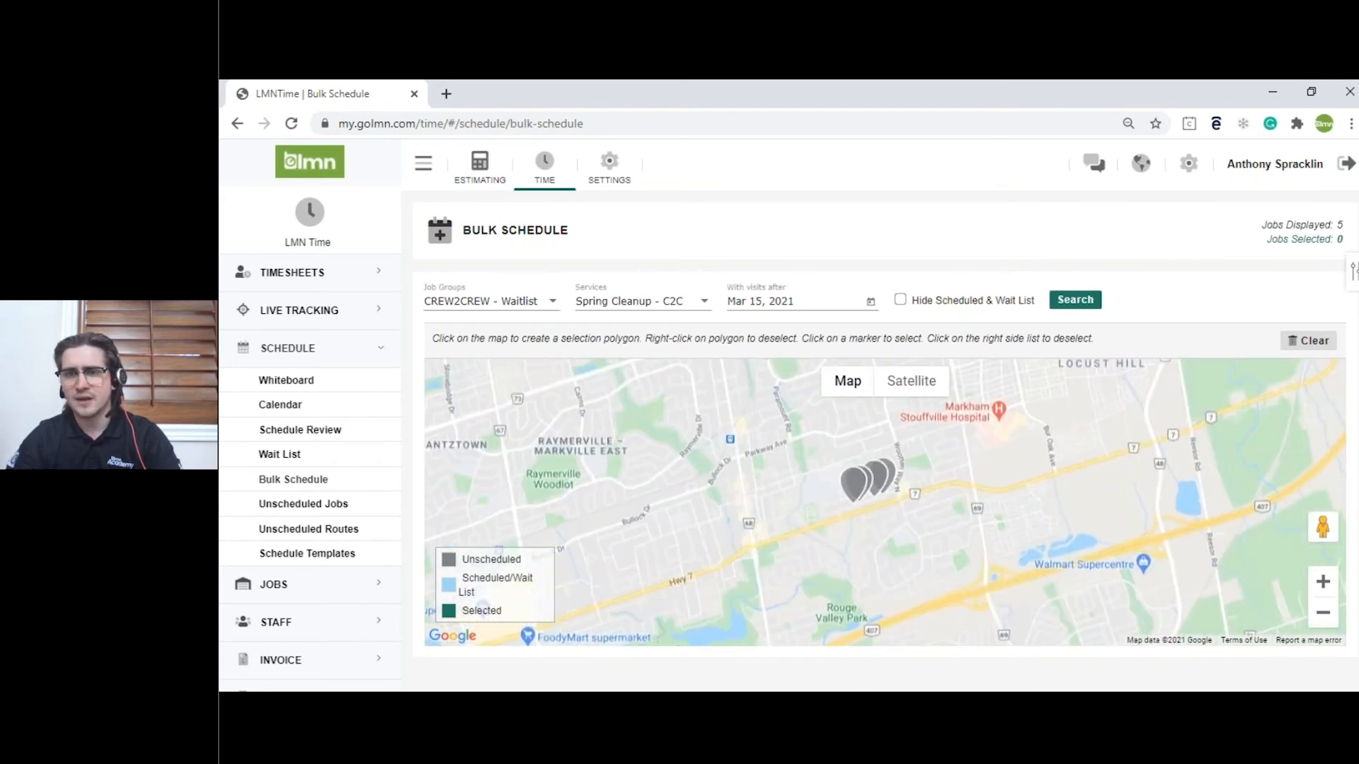
{"action": "left_click", "coordinate": [1323, 589]}
{"action": "left_click", "coordinate": [1322, 589]}
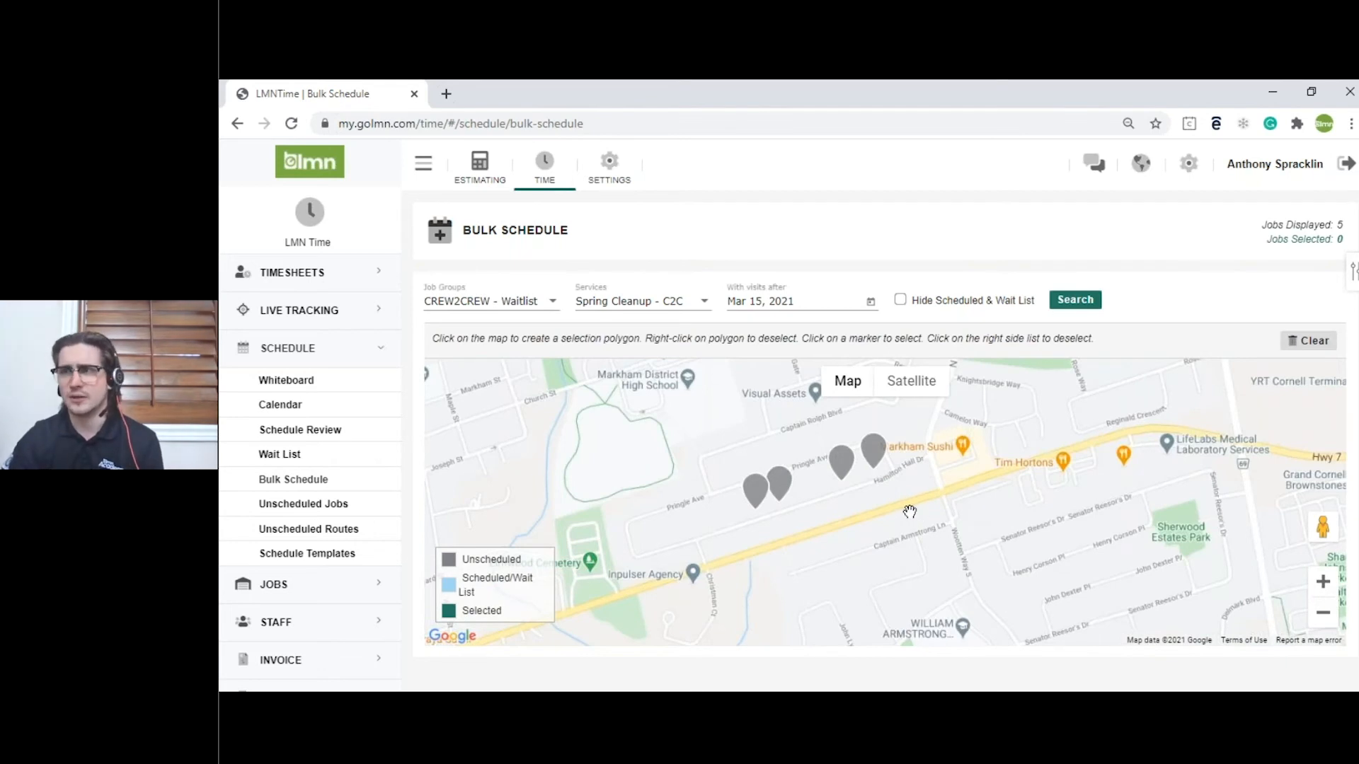
{"action": "left_click", "coordinate": [758, 492]}
{"action": "left_click", "coordinate": [702, 483]}
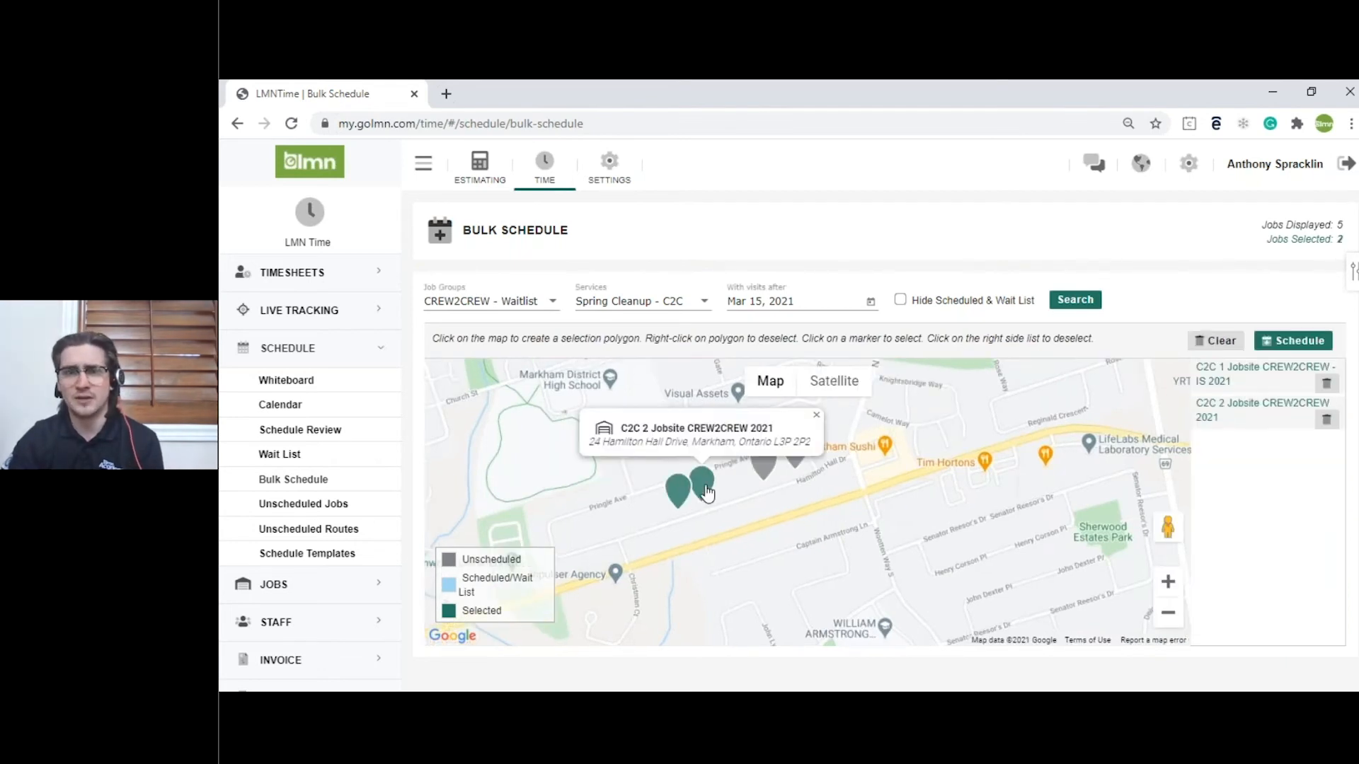
{"action": "left_click", "coordinate": [763, 461]}
{"action": "left_click", "coordinate": [790, 472]}
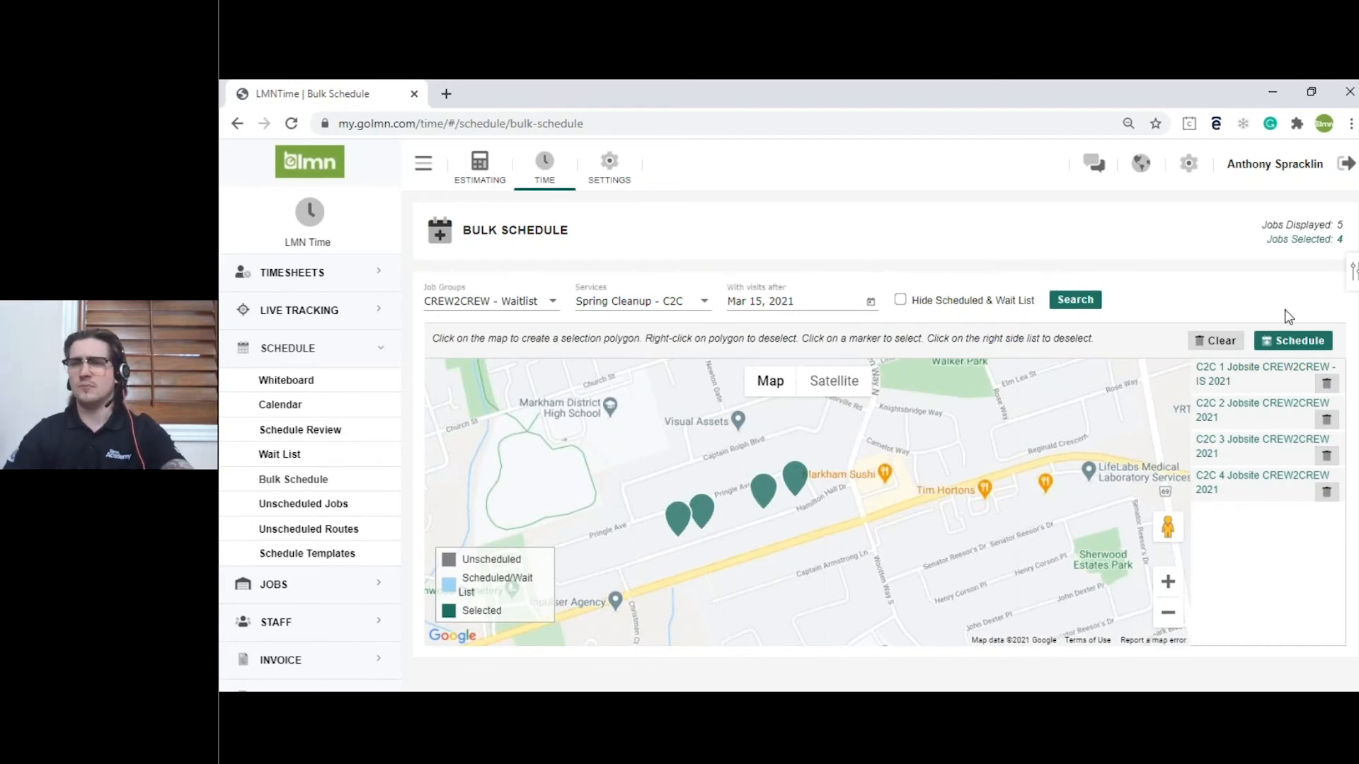
Step: Start scheduling the selected jobs with the Spring Cleanup - C2C service of the SPRING CLEANUP - C2C template, Crew Blue and a manager
{"action": "left_click", "coordinate": [1278, 342]}
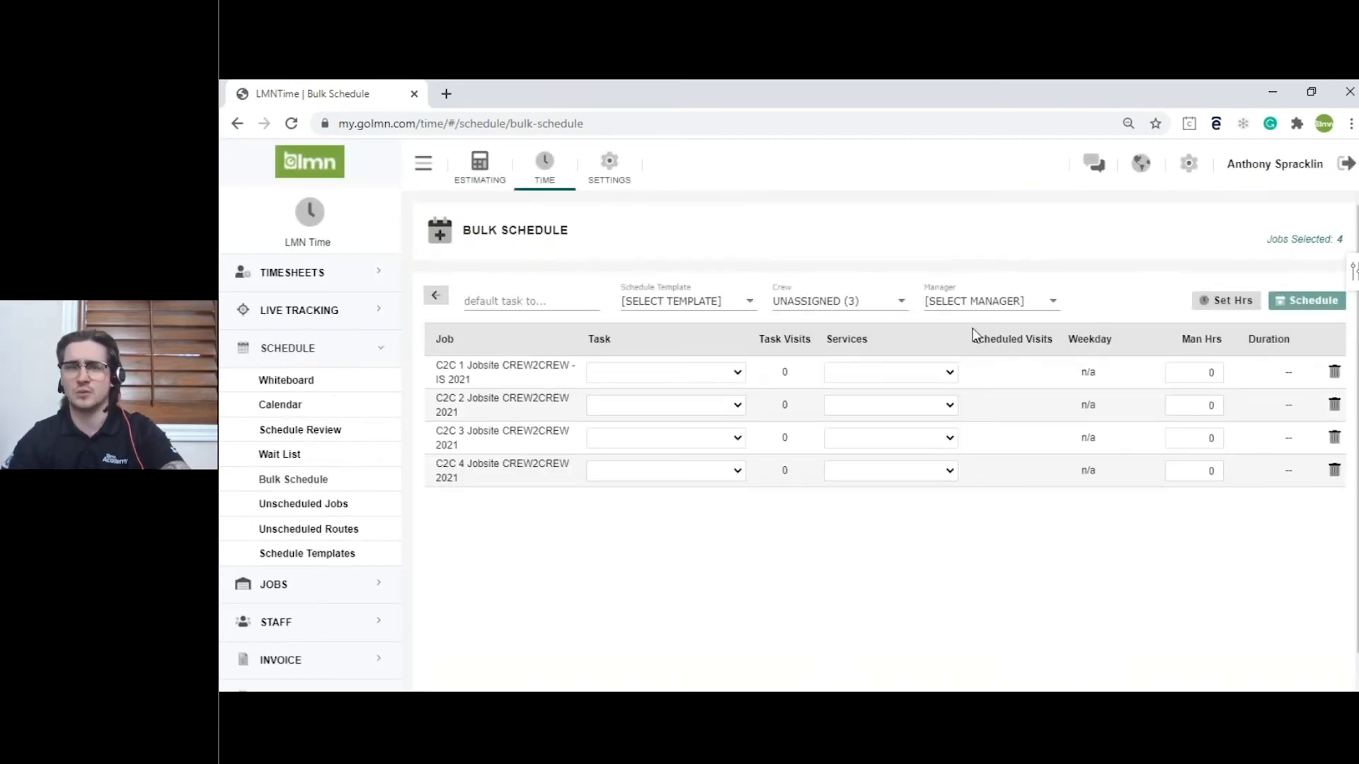
{"action": "left_click", "coordinate": [720, 319]}
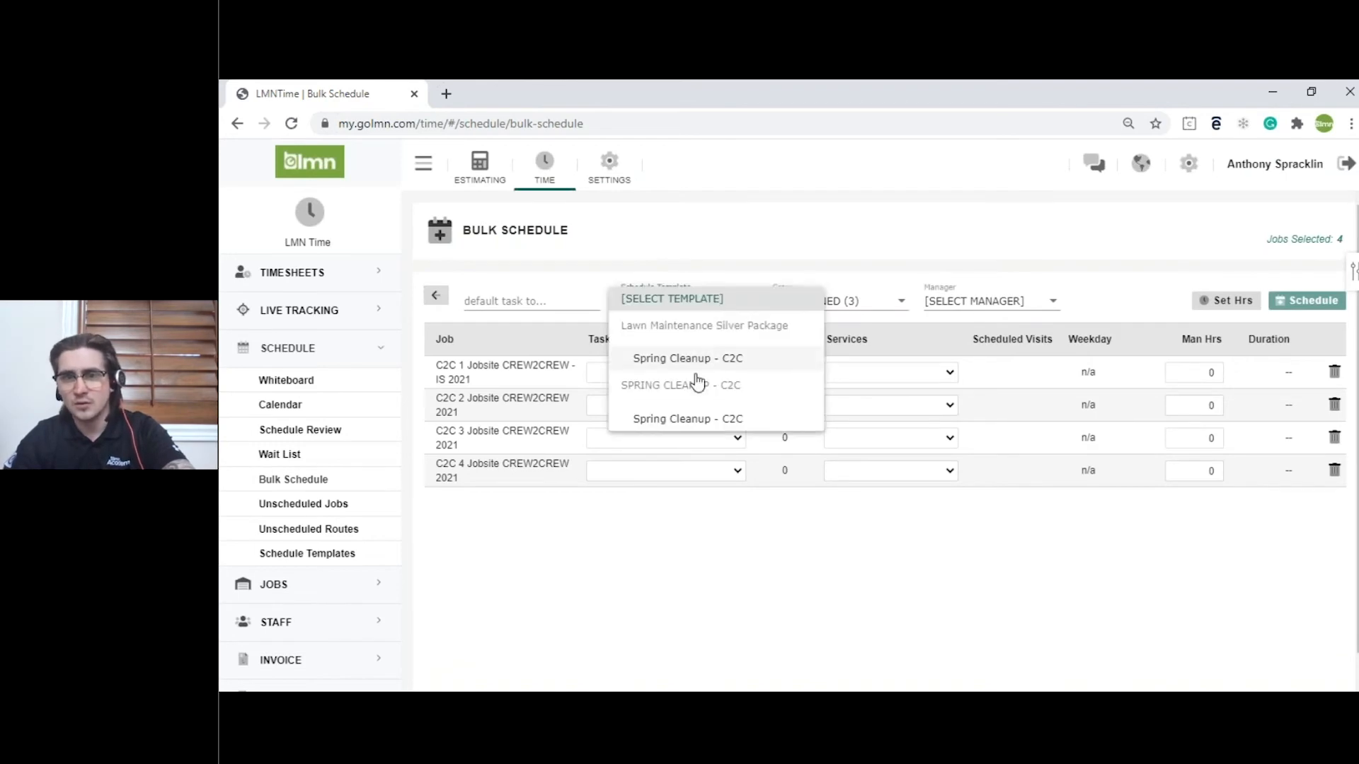
{"action": "left_click", "coordinate": [672, 419]}
{"action": "left_click", "coordinate": [798, 300]}
{"action": "left_click", "coordinate": [800, 323]}
{"action": "left_click", "coordinate": [945, 296]}
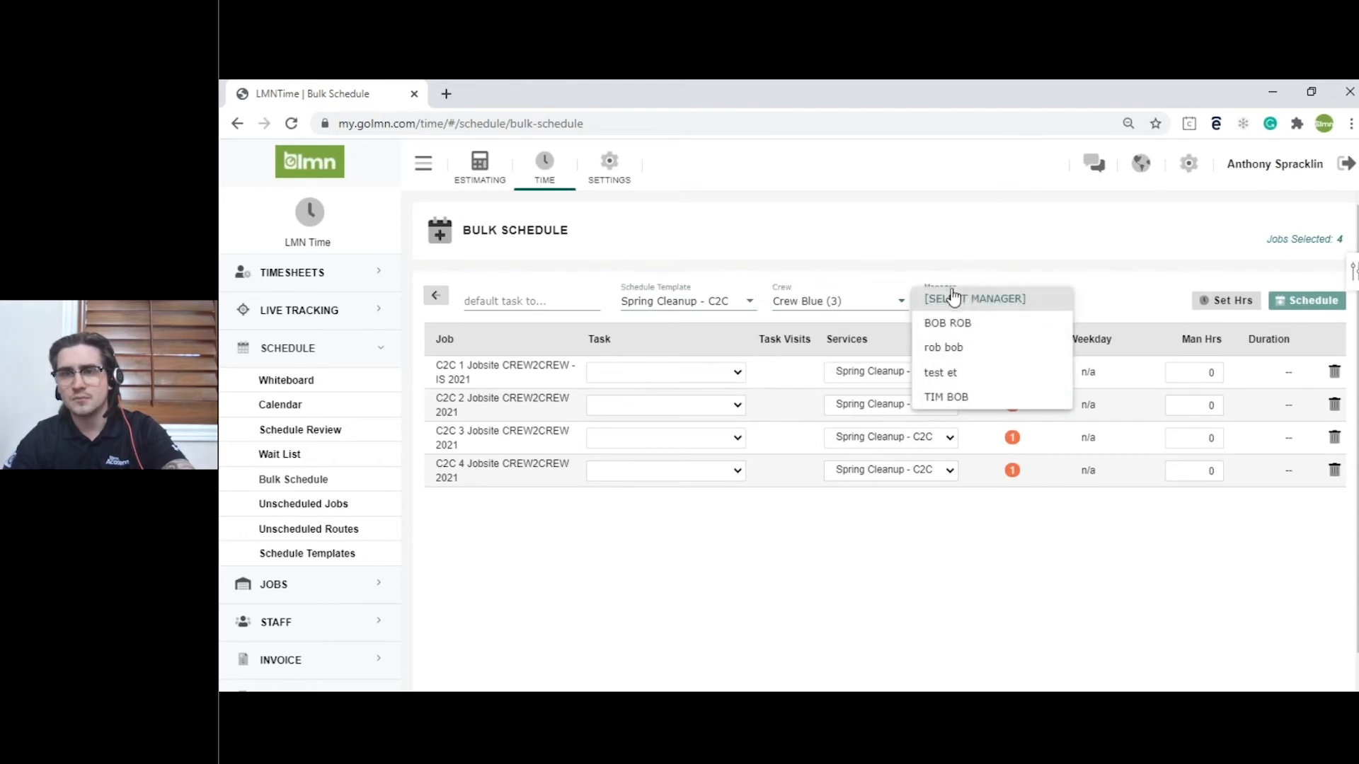
{"action": "left_click", "coordinate": [947, 323]}
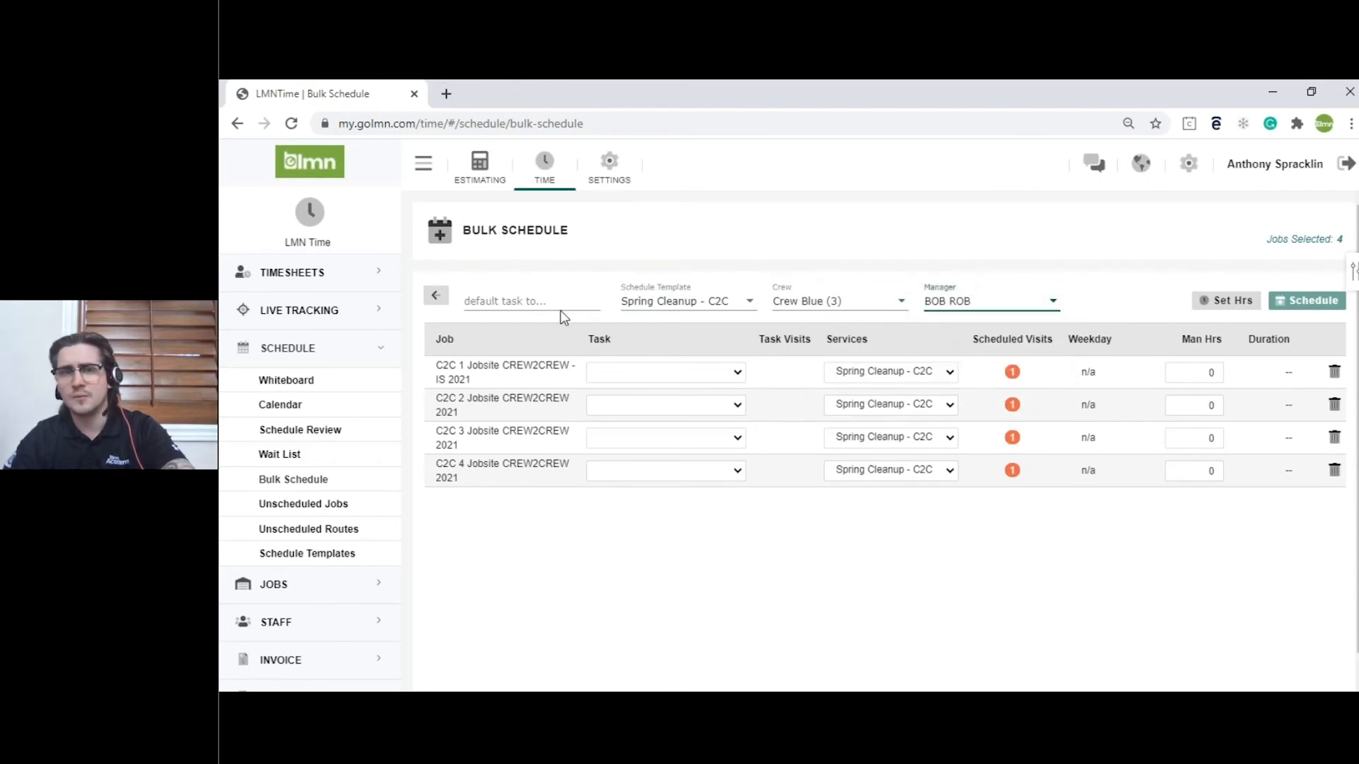
Step: Assign the Spring Cleanup task to the C2C 1 job, and default the tasks of all the jobs to "spring"
{"action": "left_click", "coordinate": [660, 371]}
{"action": "left_click", "coordinate": [644, 415]}
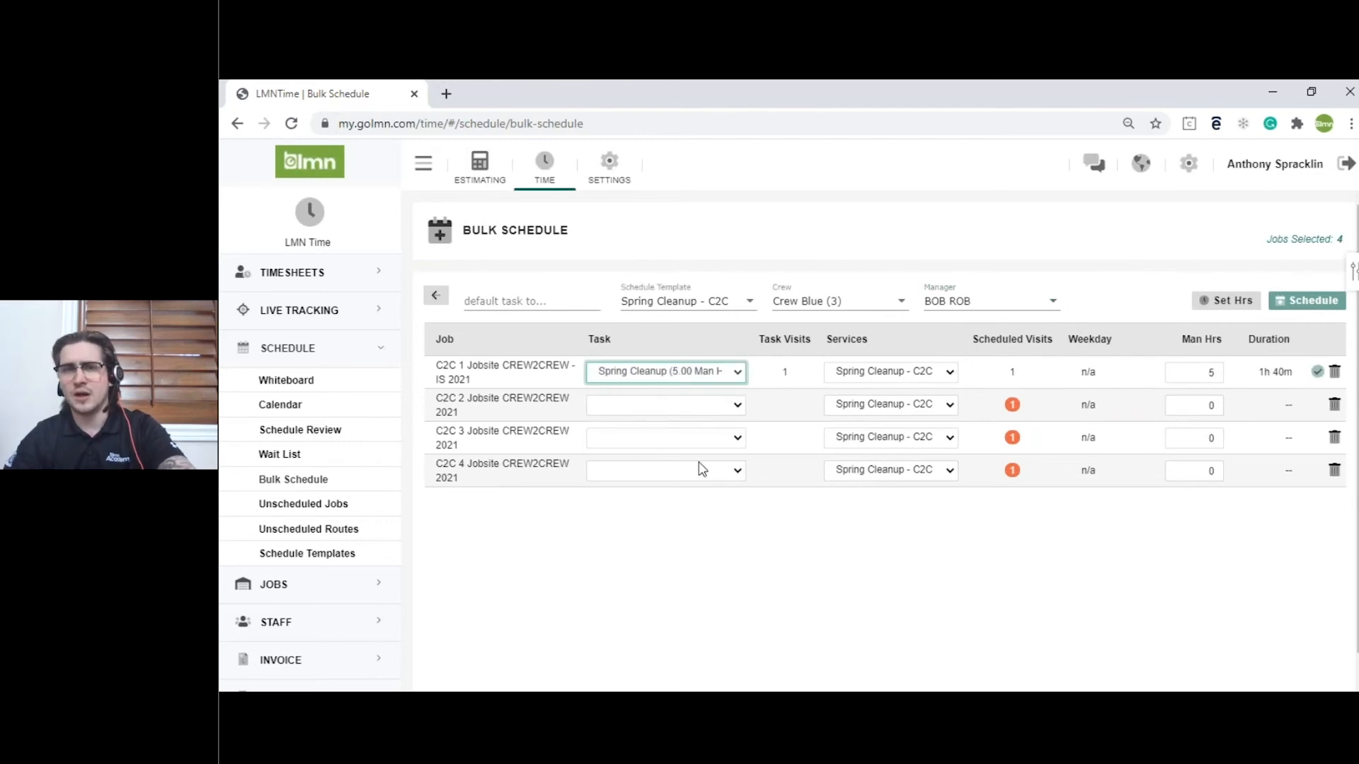
{"action": "left_click", "coordinate": [530, 301]}
{"action": "type", "text": "spring"}
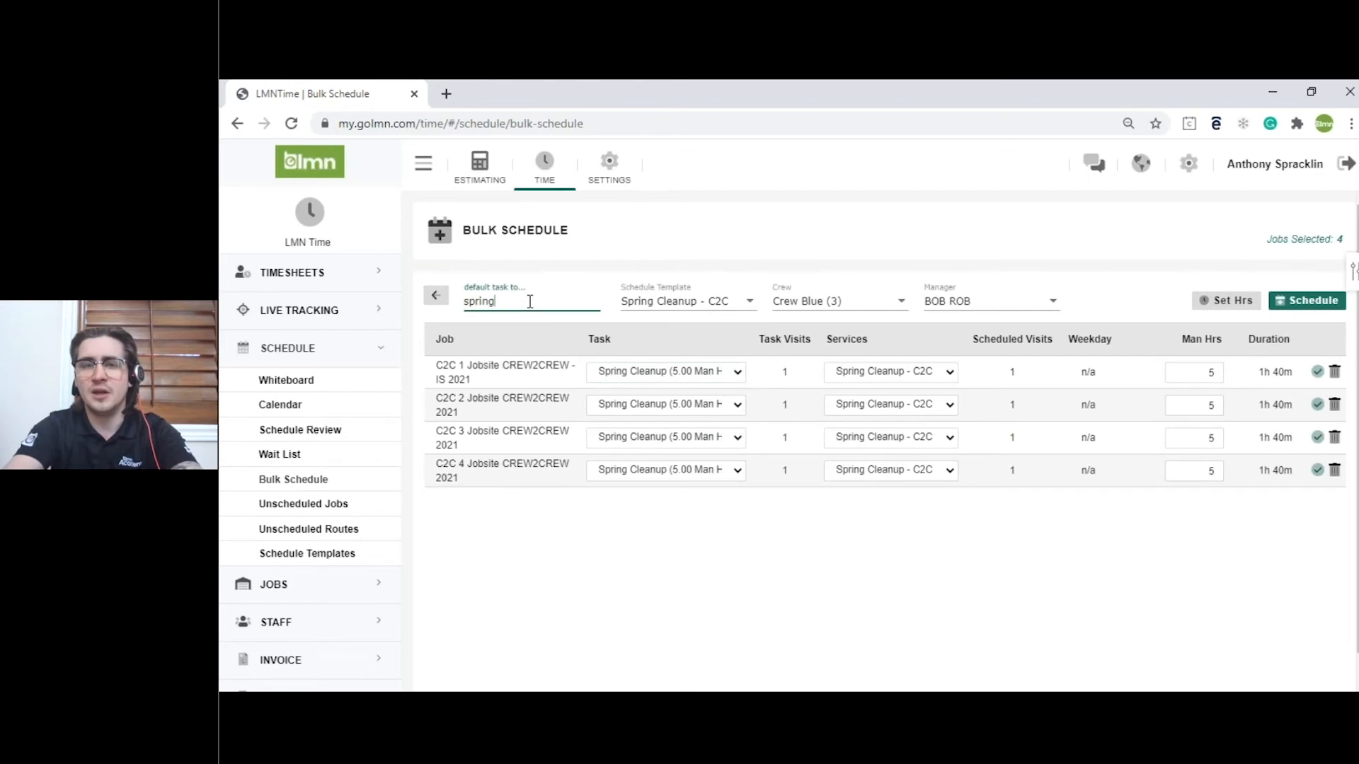
{"action": "left_click", "coordinate": [721, 217]}
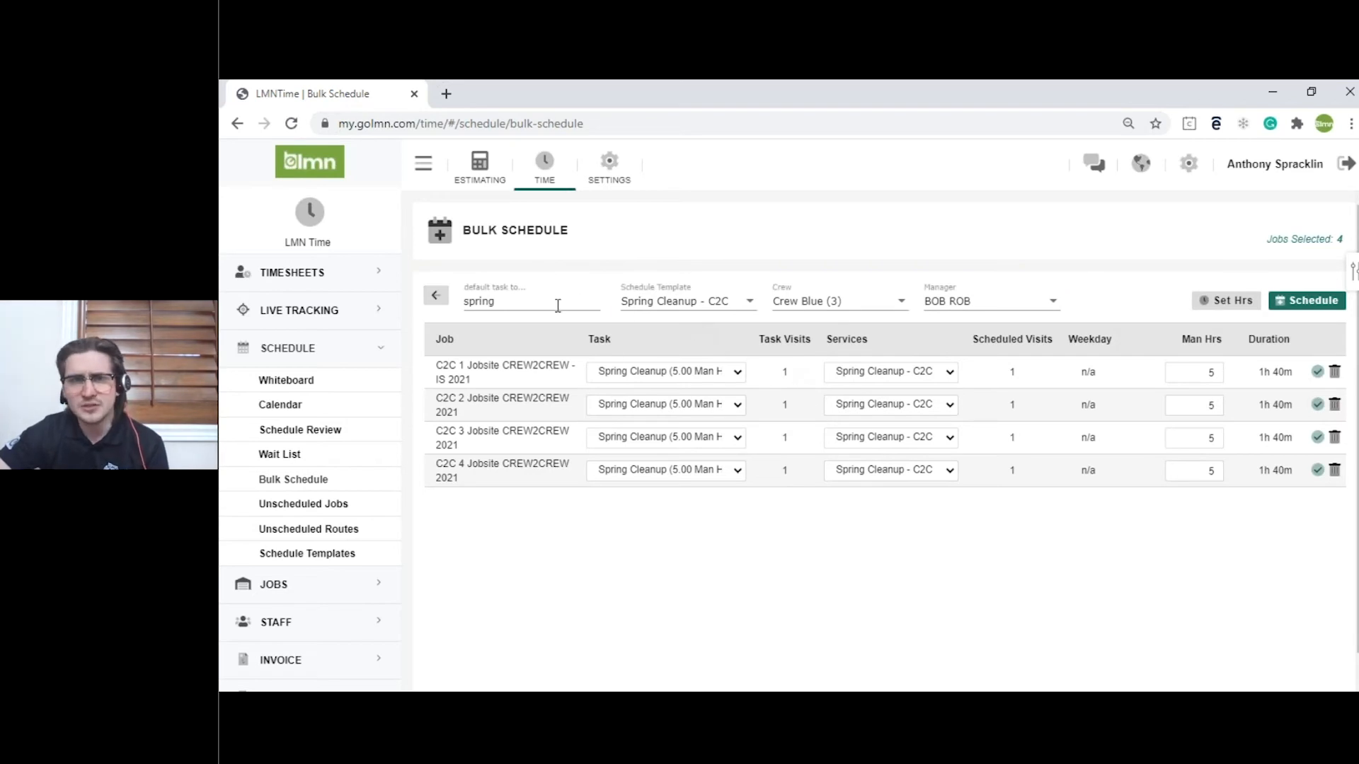
Step: Try the Mowing task of 12.00 man hours on the C2C 1 job, and restore its Spring Cleanup task
{"action": "left_click", "coordinate": [610, 372]}
{"action": "left_click", "coordinate": [610, 389]}
{"action": "left_click", "coordinate": [646, 386]}
{"action": "left_click", "coordinate": [640, 399]}
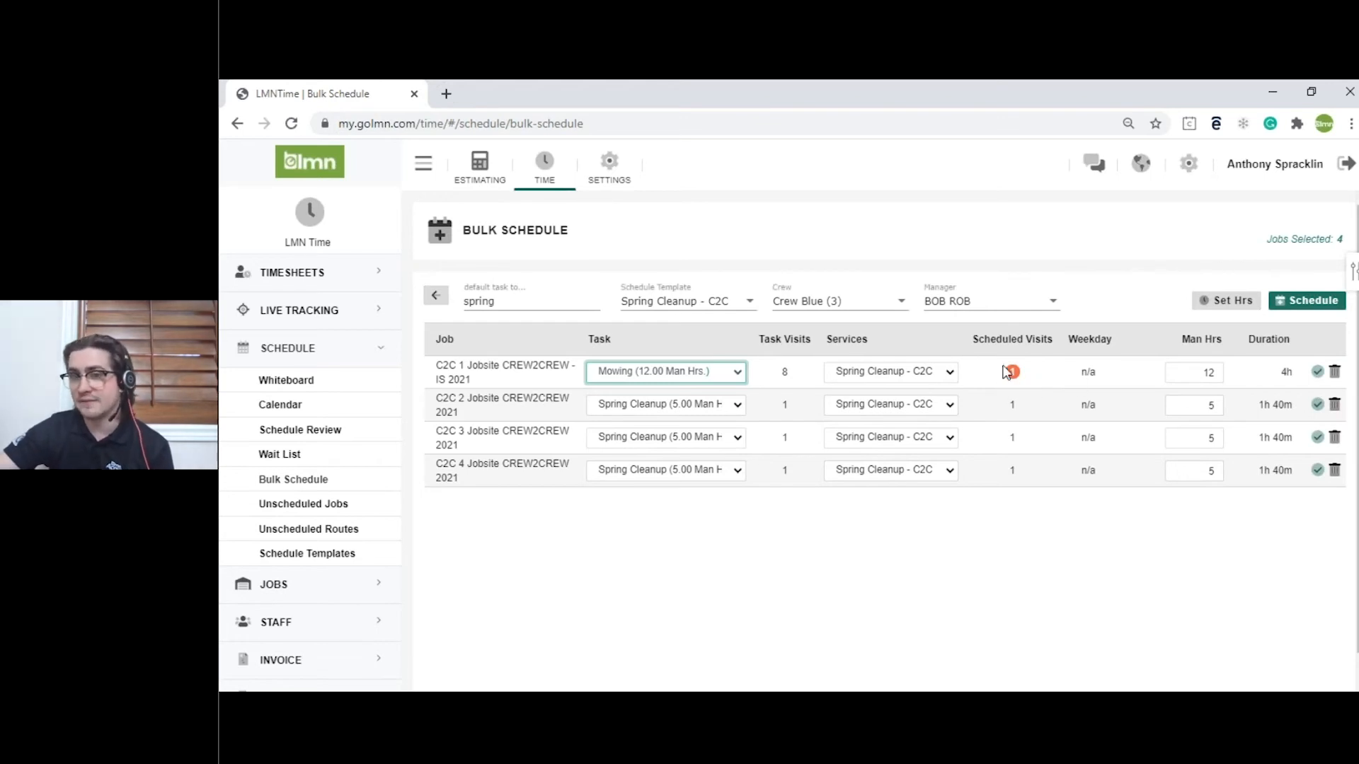
{"action": "left_click", "coordinate": [724, 373]}
{"action": "left_click", "coordinate": [690, 419]}
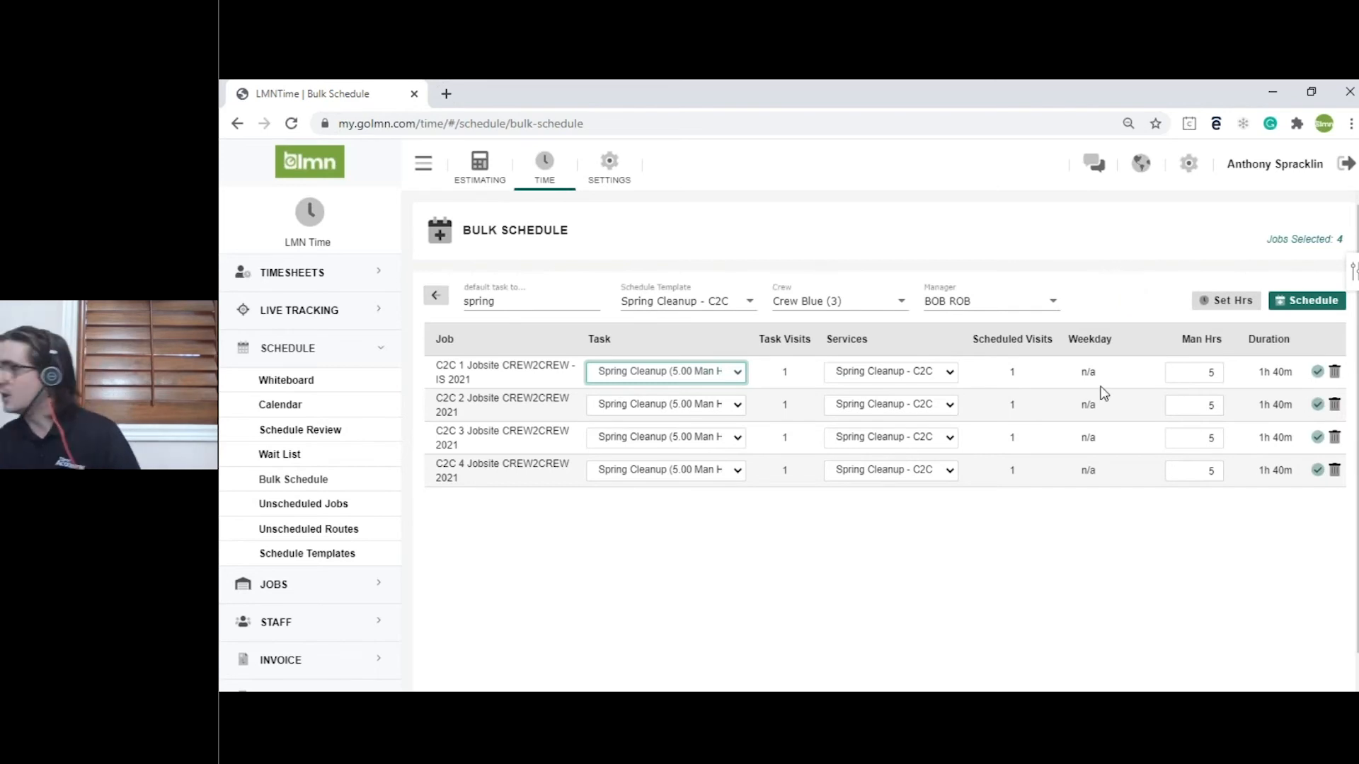
Step: Bulk schedule the four jobs, entering "Confirm" as the confirmation text, and dismiss the result message
{"action": "left_click", "coordinate": [1299, 303]}
{"action": "left_click", "coordinate": [634, 382]}
{"action": "type", "text": "Confirm"}
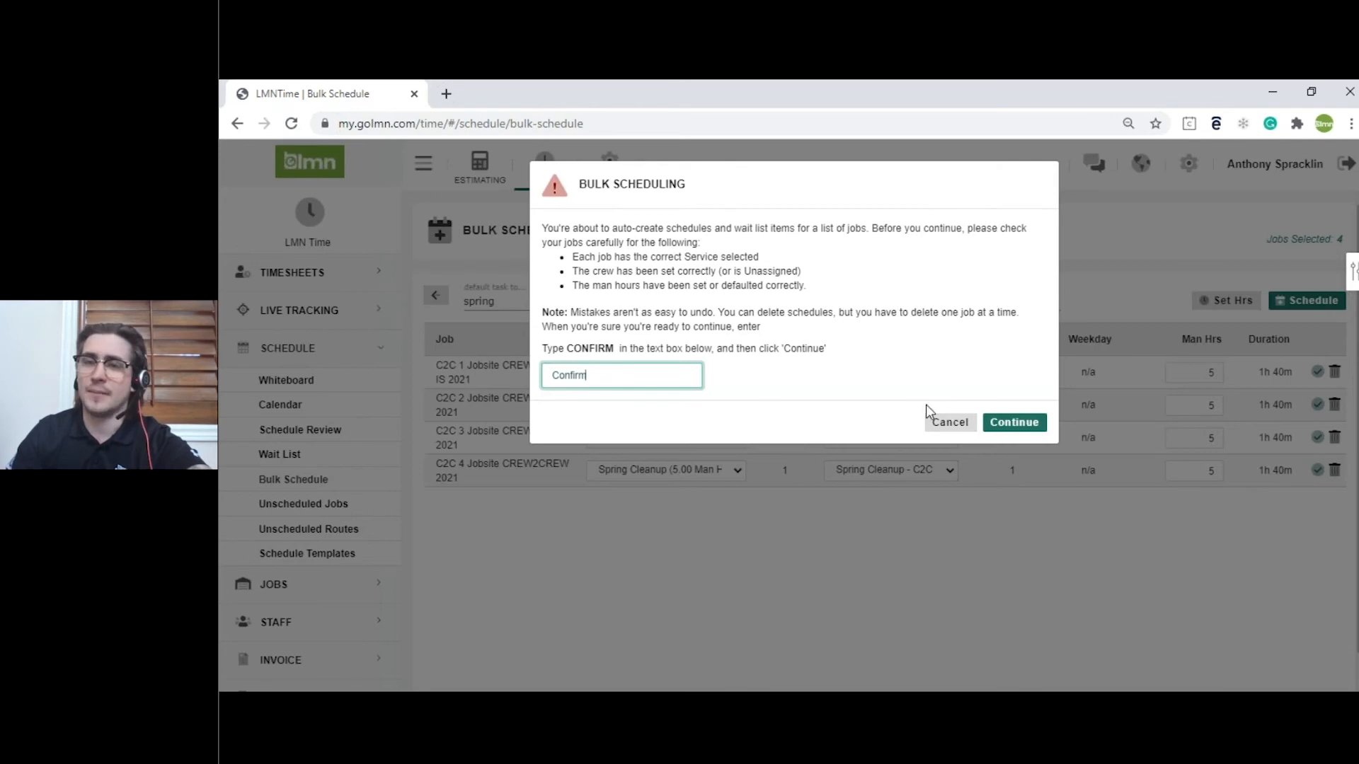
{"action": "left_click", "coordinate": [1014, 422]}
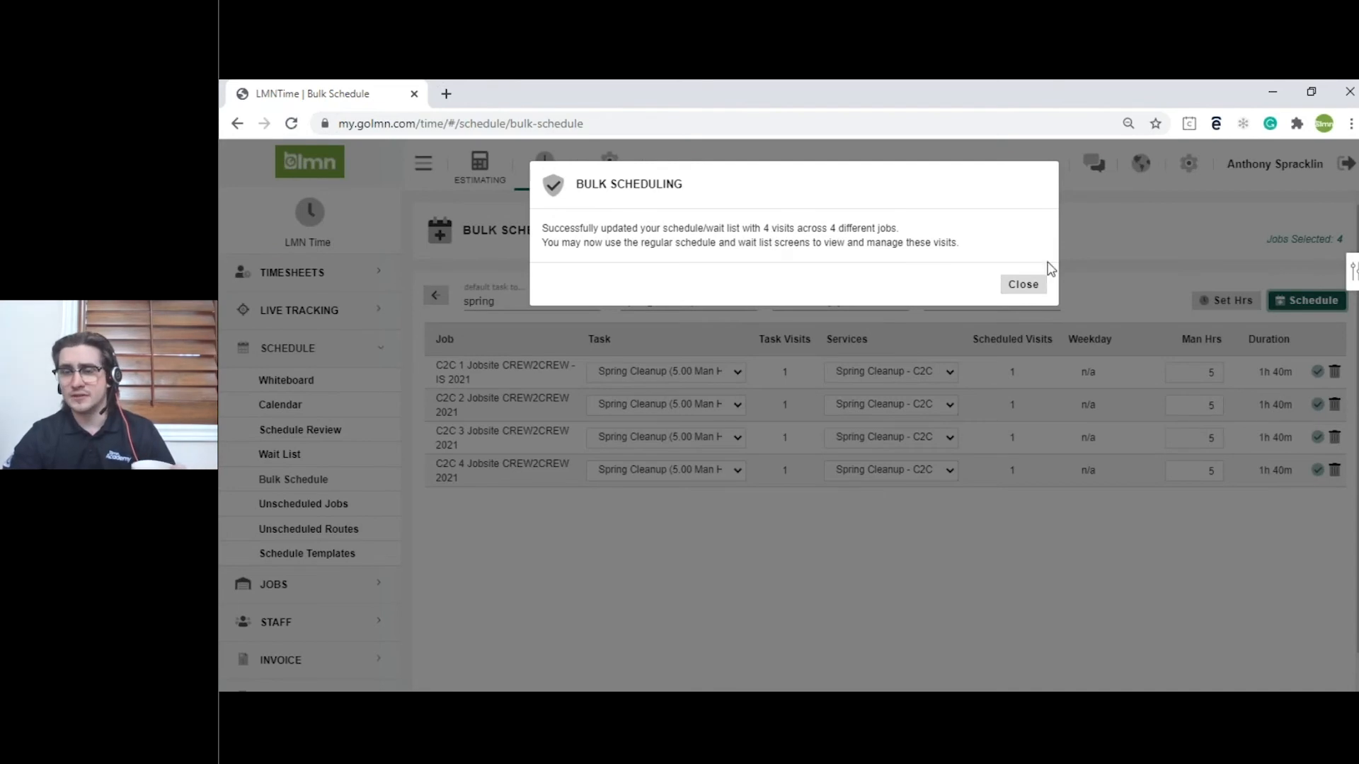
{"action": "left_click", "coordinate": [1023, 284]}
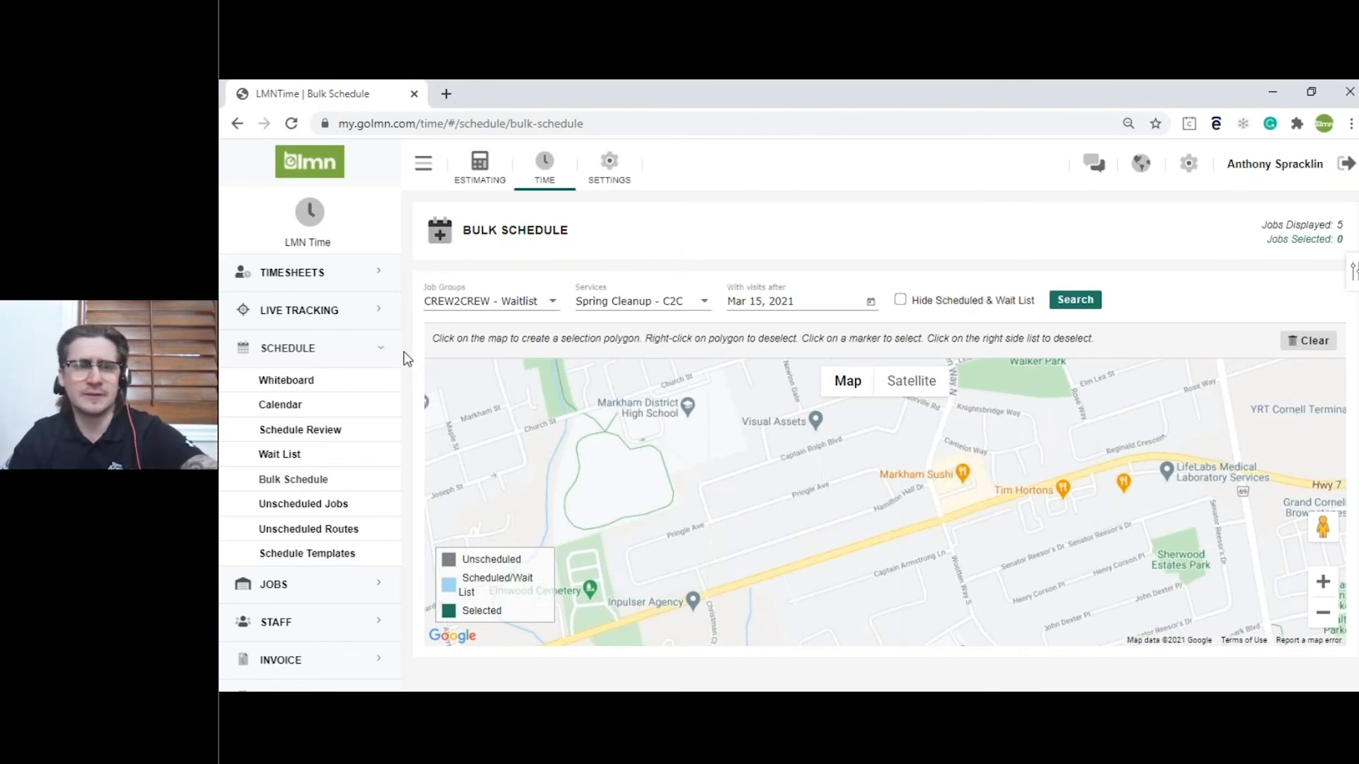
Step: Open the wait list and filter it to Spring Cleanup - C2C visits as of Mar 22, 2021
{"action": "left_click", "coordinate": [317, 455]}
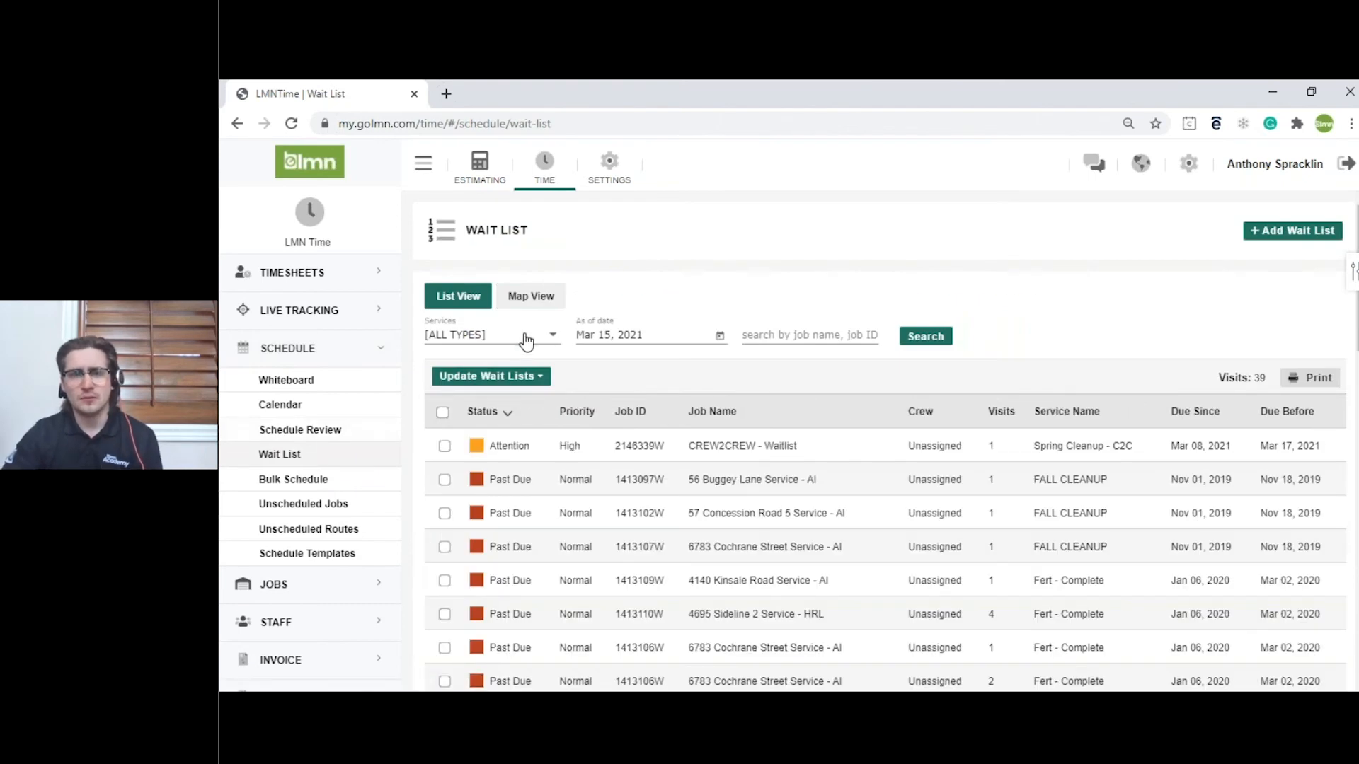
{"action": "left_click", "coordinate": [524, 338]}
{"action": "scroll", "coordinate": [470, 467], "scroll_direction": "down", "scroll_amount": 3}
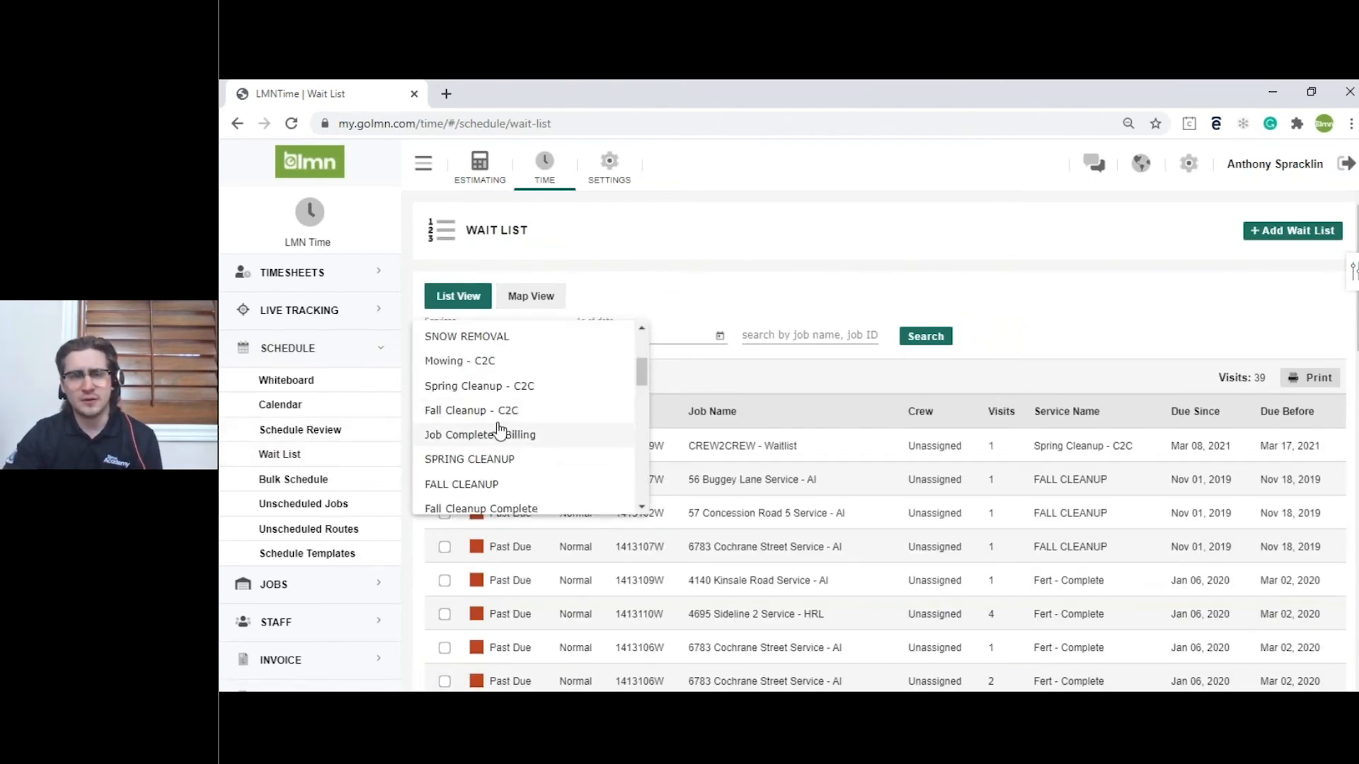
{"action": "left_click", "coordinate": [471, 411]}
{"action": "left_click", "coordinate": [516, 334]}
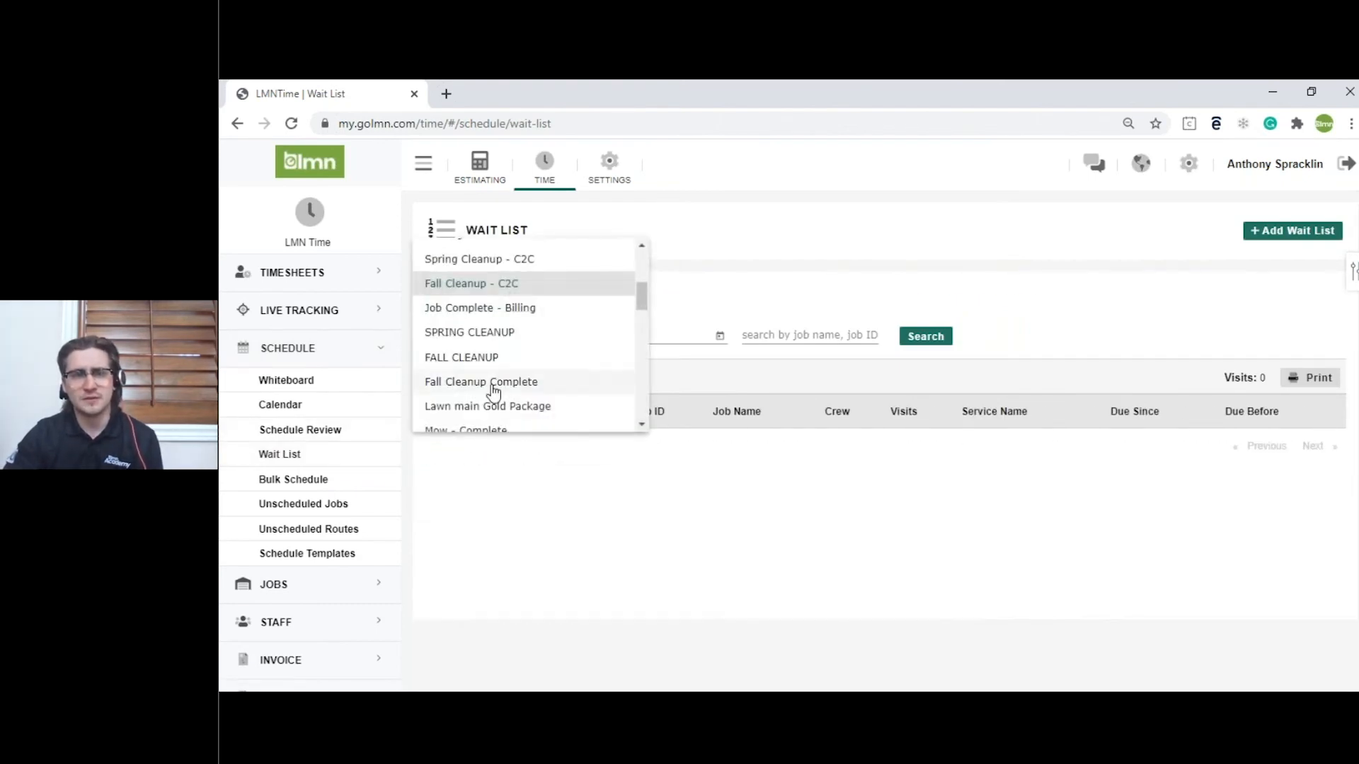
{"action": "left_click", "coordinate": [469, 259]}
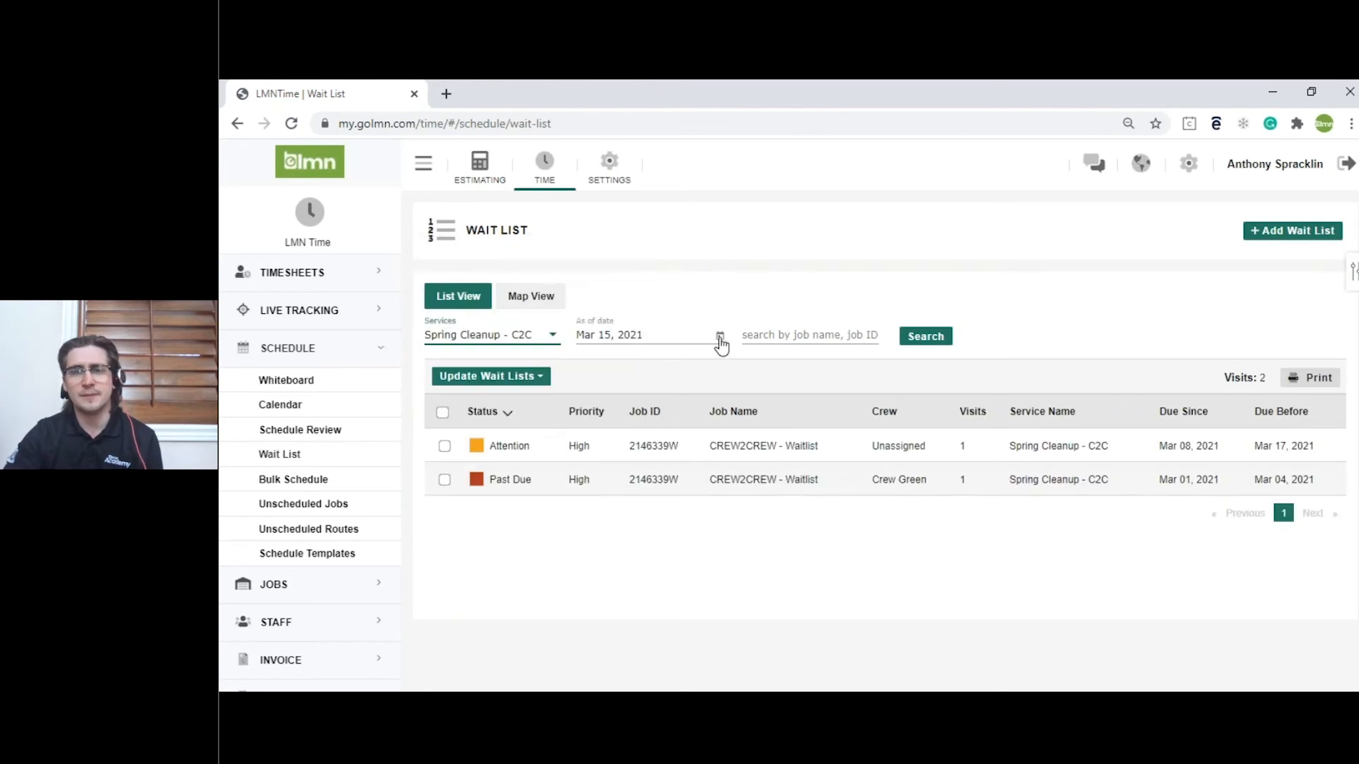
{"action": "left_click", "coordinate": [708, 336]}
{"action": "left_click", "coordinate": [627, 552]}
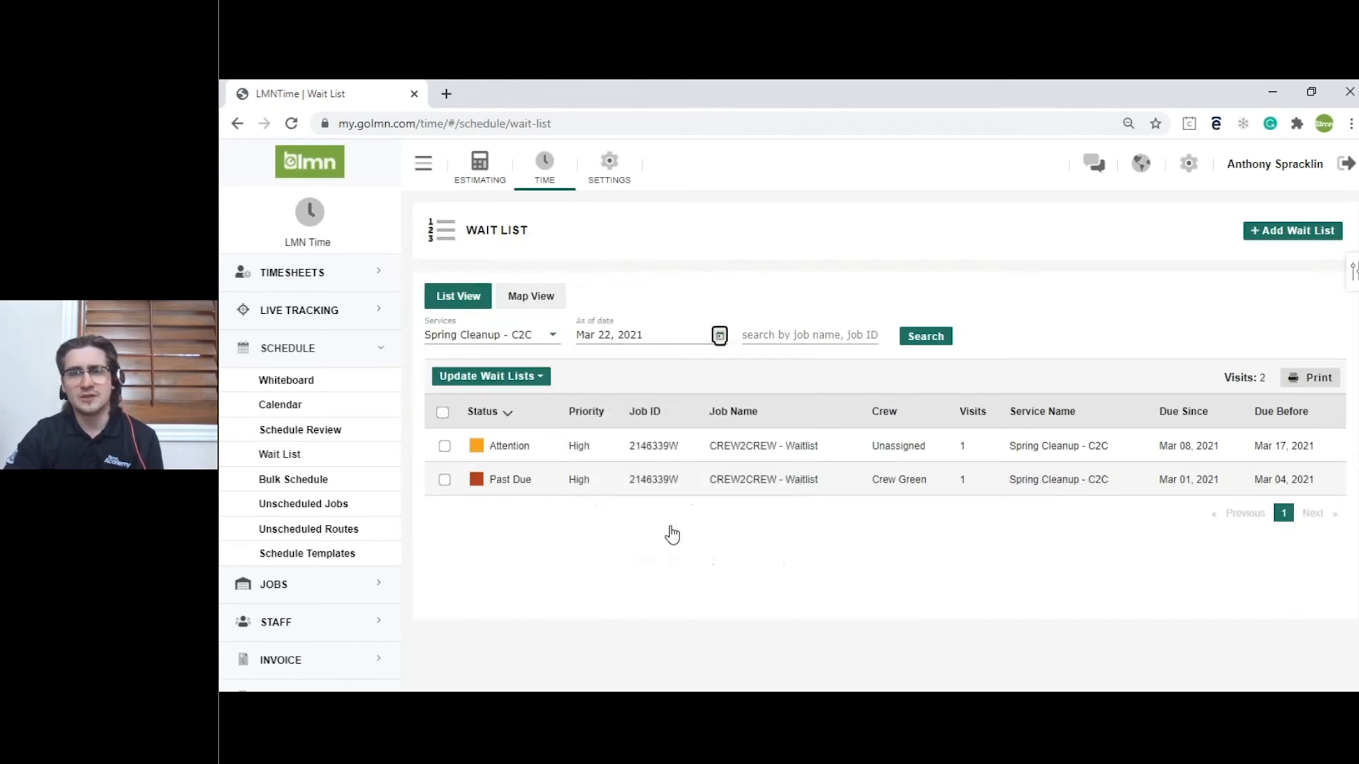
Step: Promote the C2C 4 Jobsite wait list visit to the schedule for Mar 16, 2021 with Crew Blue
{"action": "scroll", "coordinate": [988, 226], "scroll_direction": "down", "scroll_amount": 1}
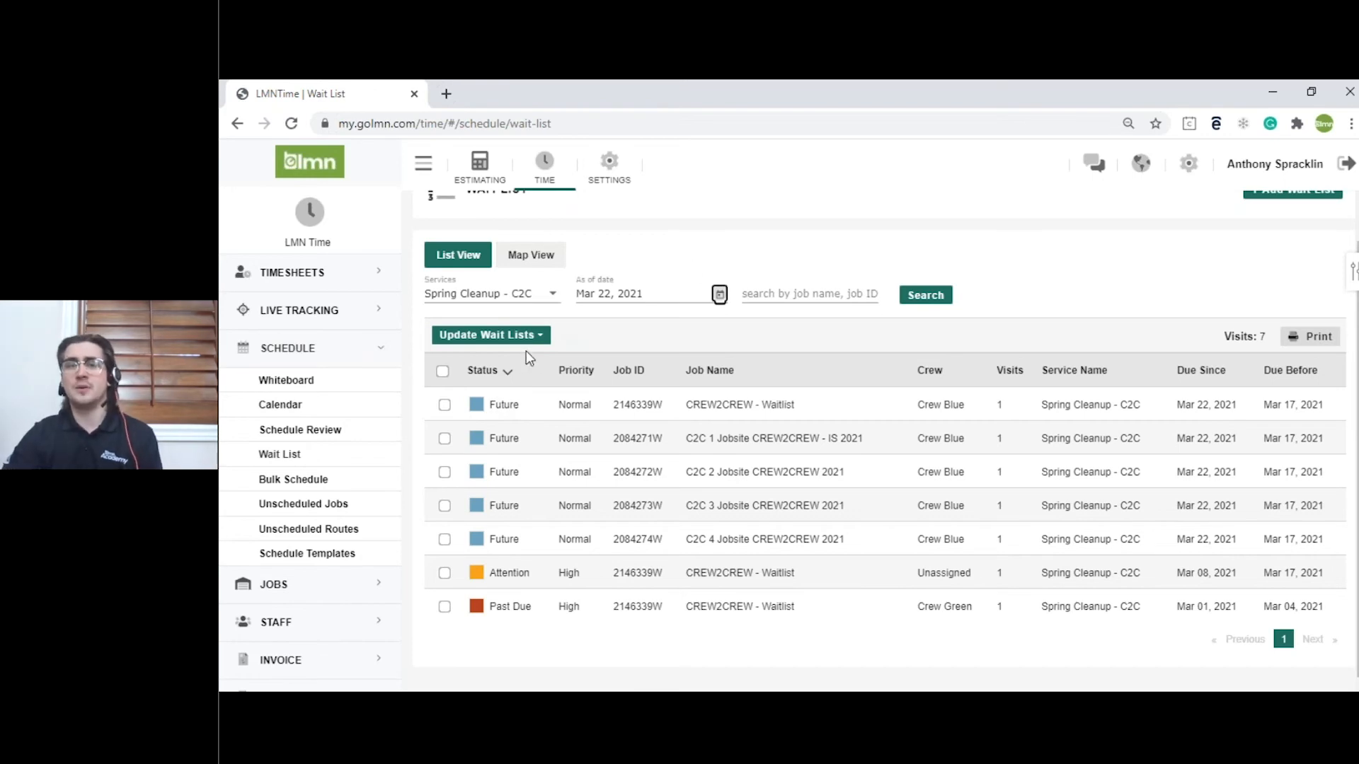
{"action": "left_click", "coordinate": [444, 539]}
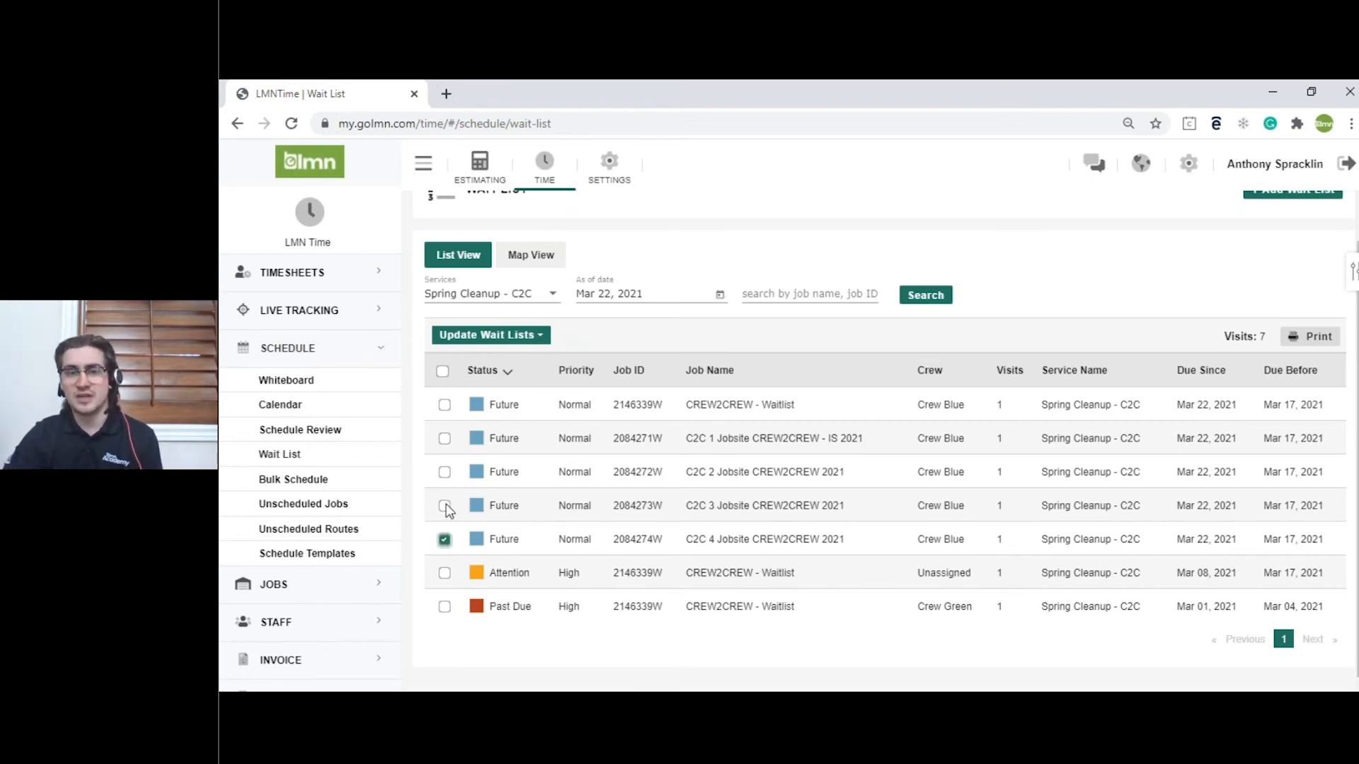
{"action": "left_click", "coordinate": [447, 507]}
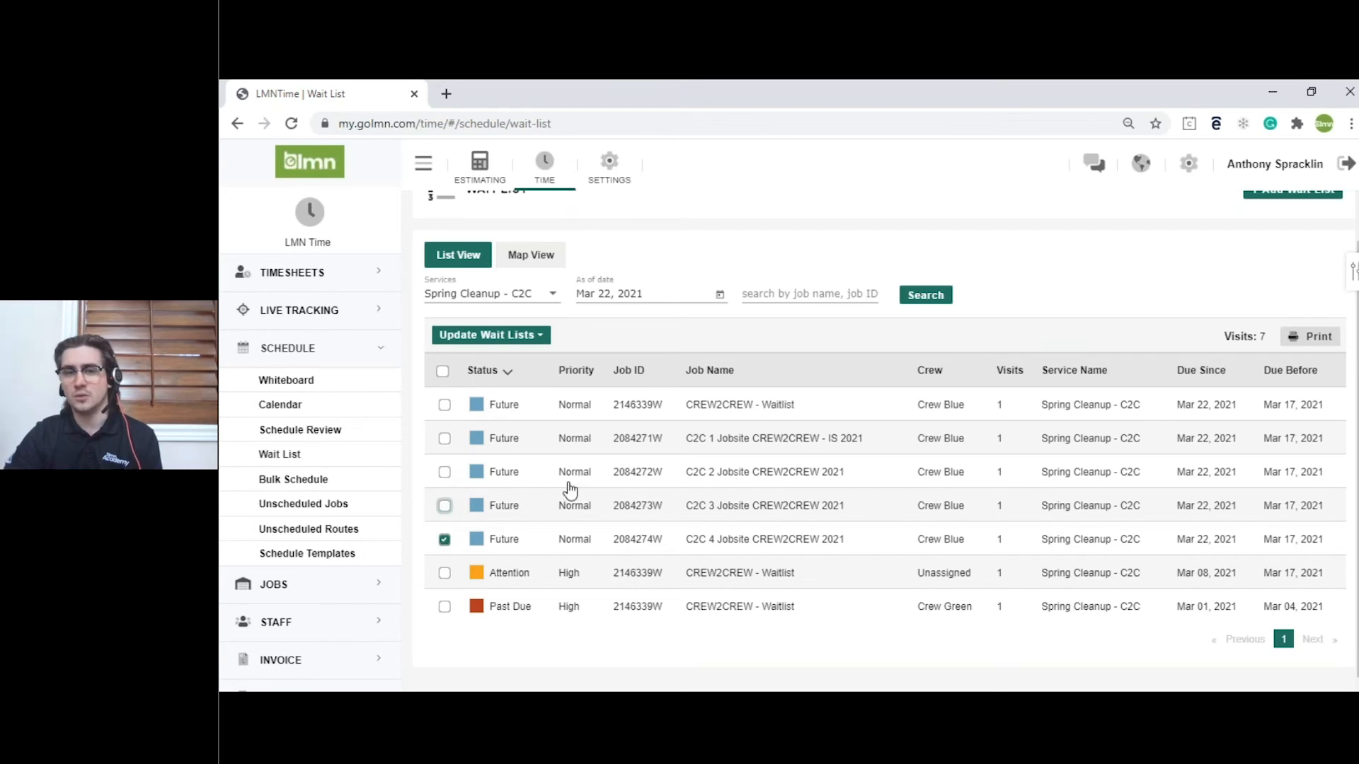
{"action": "left_click", "coordinate": [536, 338]}
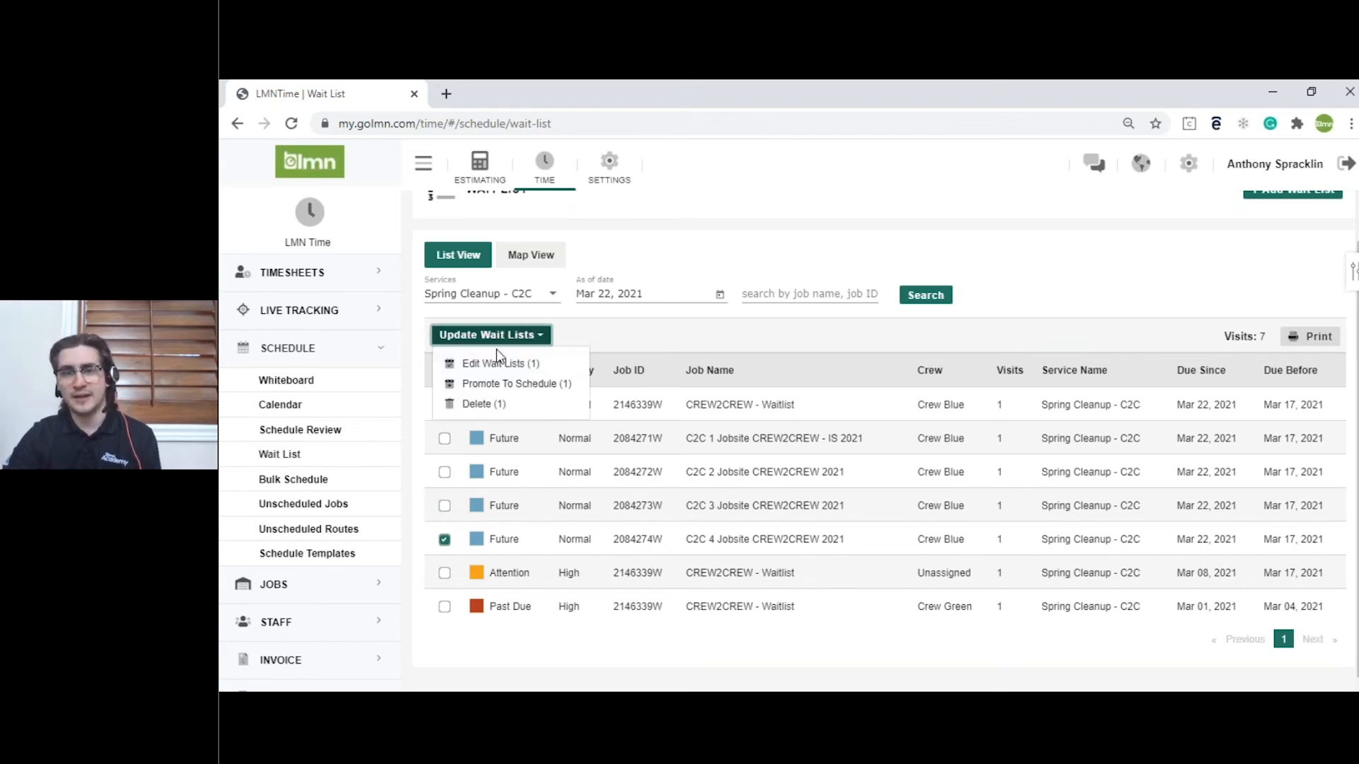
{"action": "left_click", "coordinate": [504, 384]}
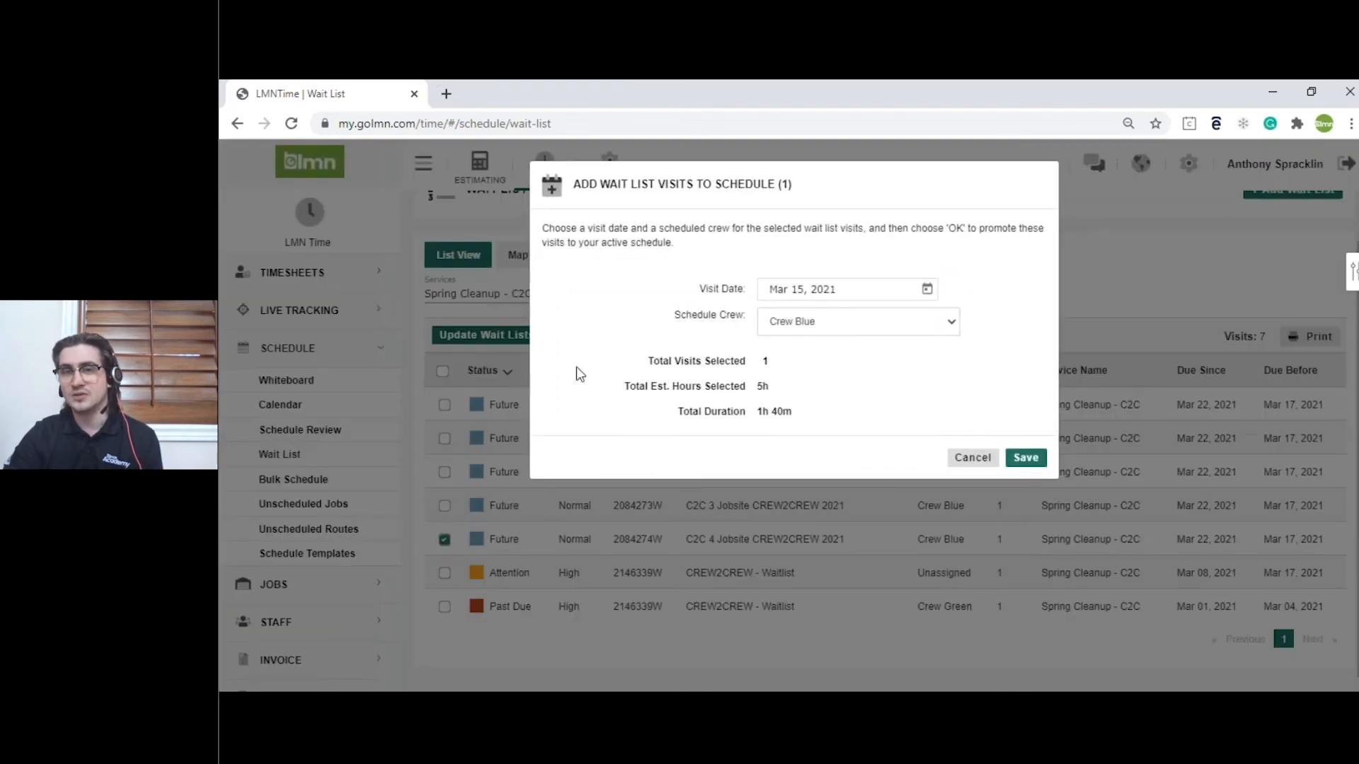
{"action": "left_click", "coordinate": [879, 286]}
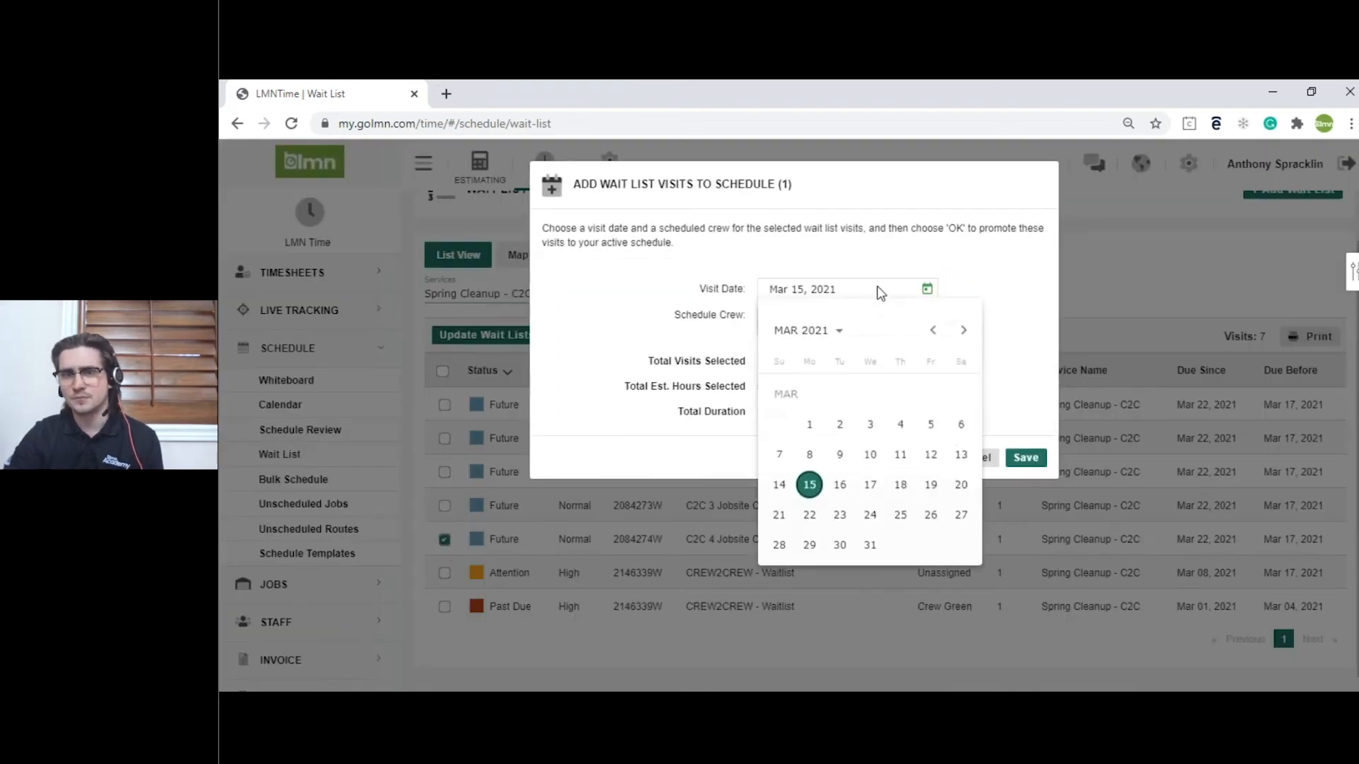
{"action": "left_click", "coordinate": [838, 482]}
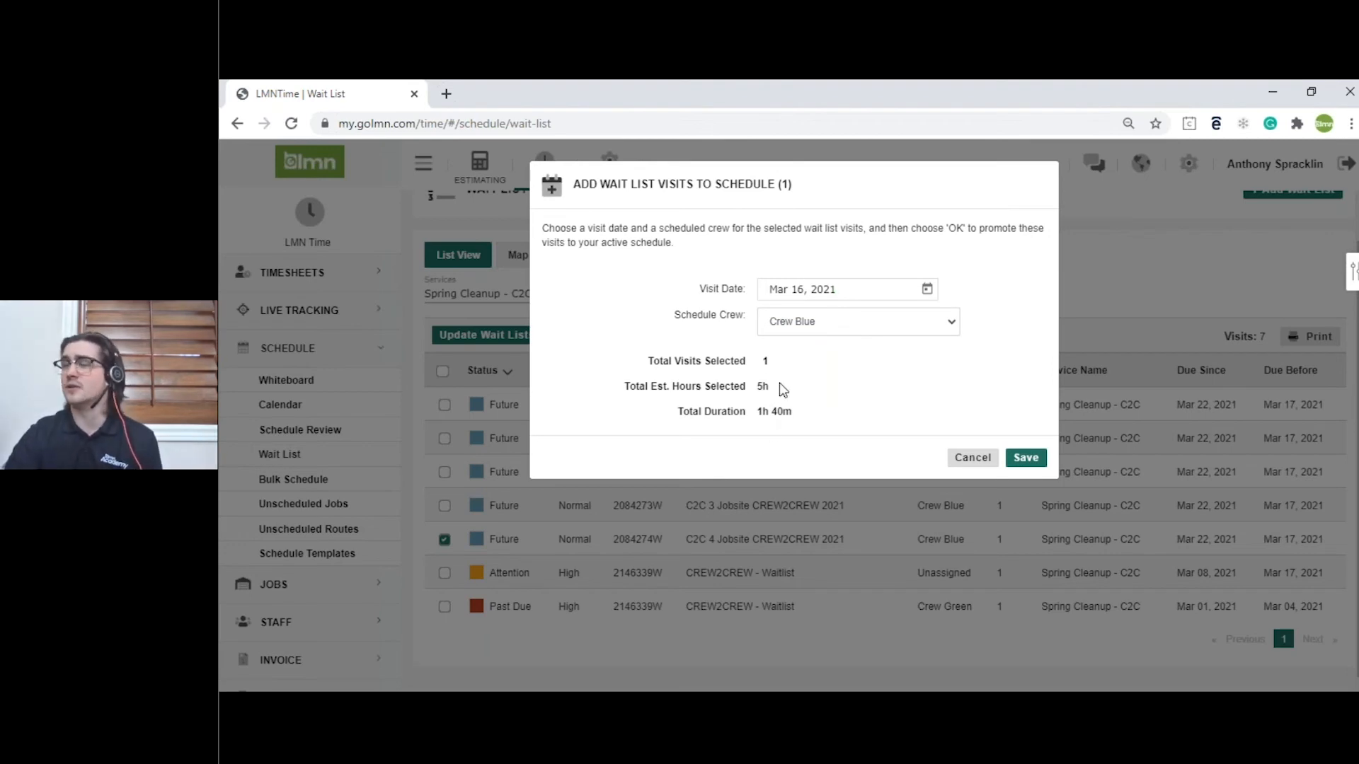
{"action": "left_click", "coordinate": [1025, 457]}
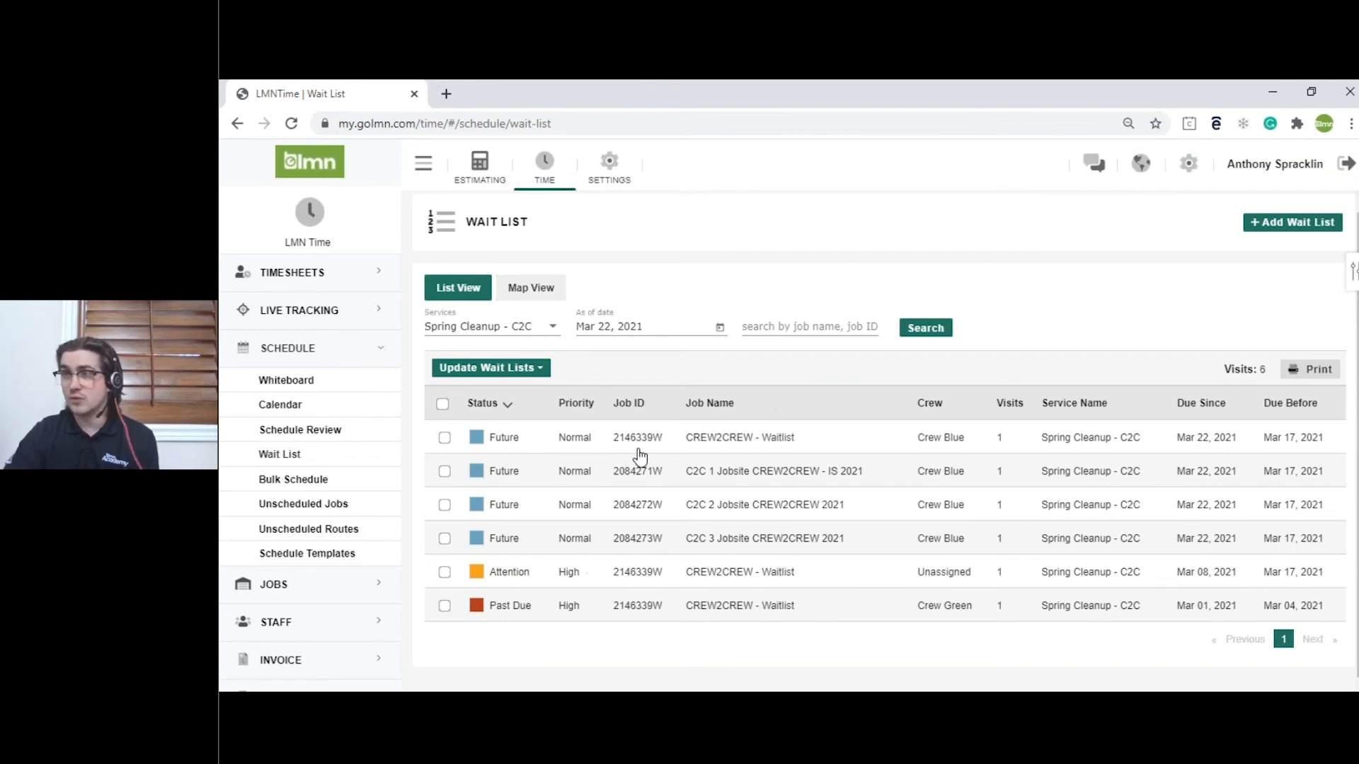
Step: Check the whiteboard for Mar 16, 2021 for the promoted C2C 4 Jobsite visit
{"action": "left_click", "coordinate": [348, 386]}
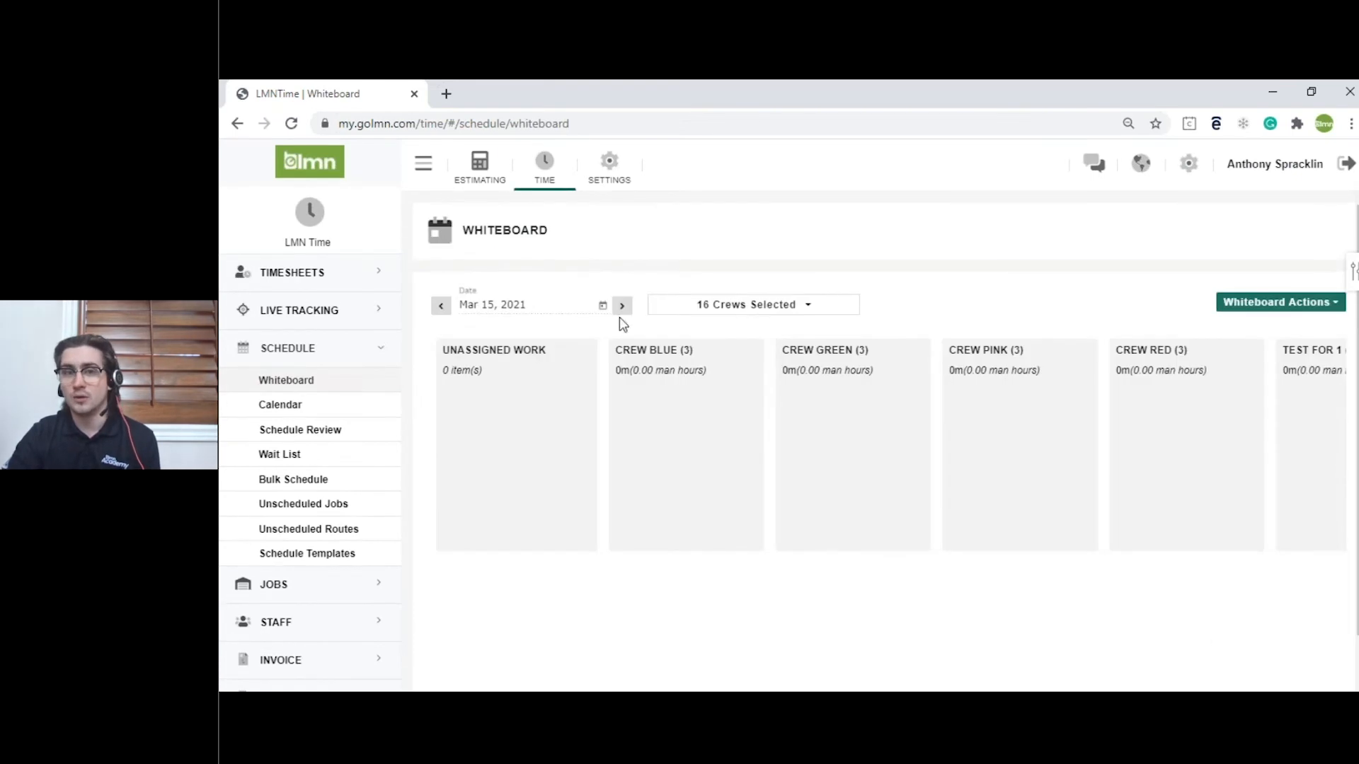
{"action": "left_click", "coordinate": [622, 306]}
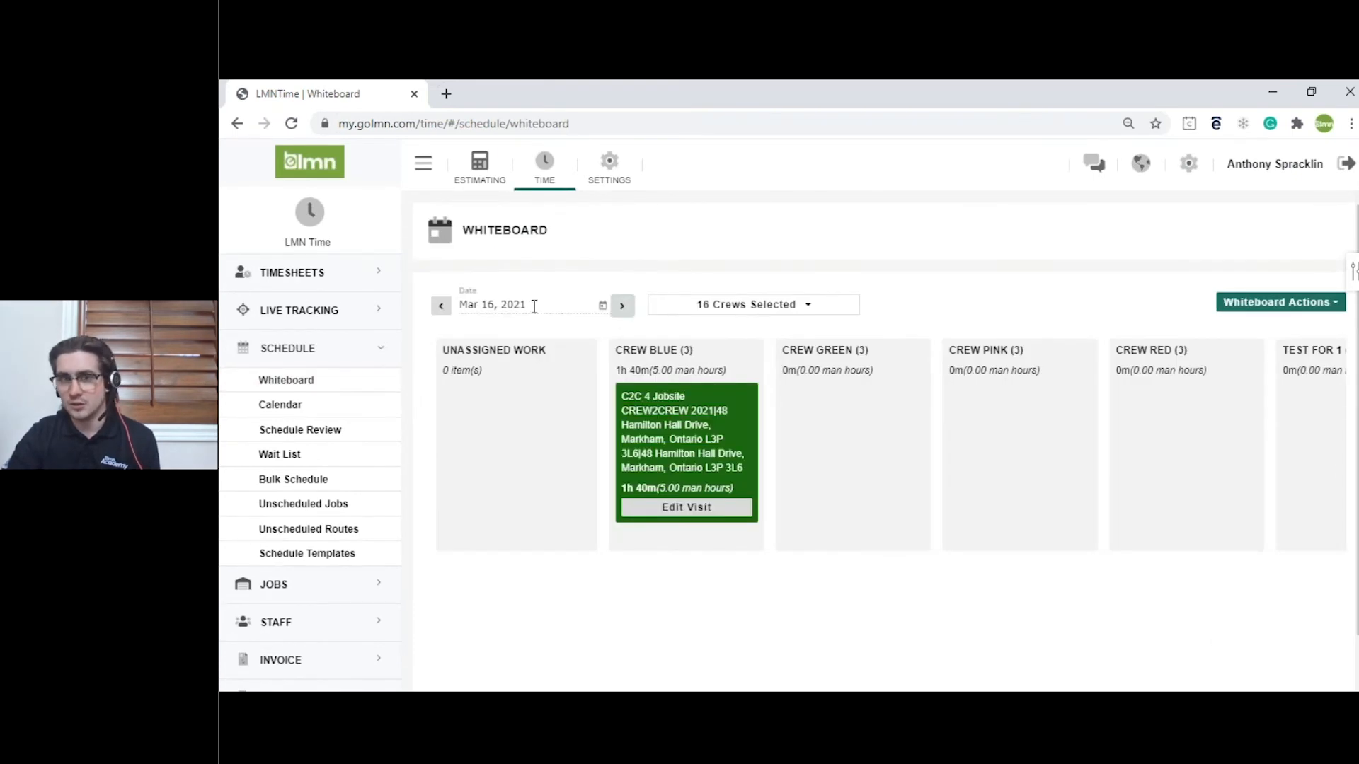
{"action": "left_click", "coordinate": [602, 310]}
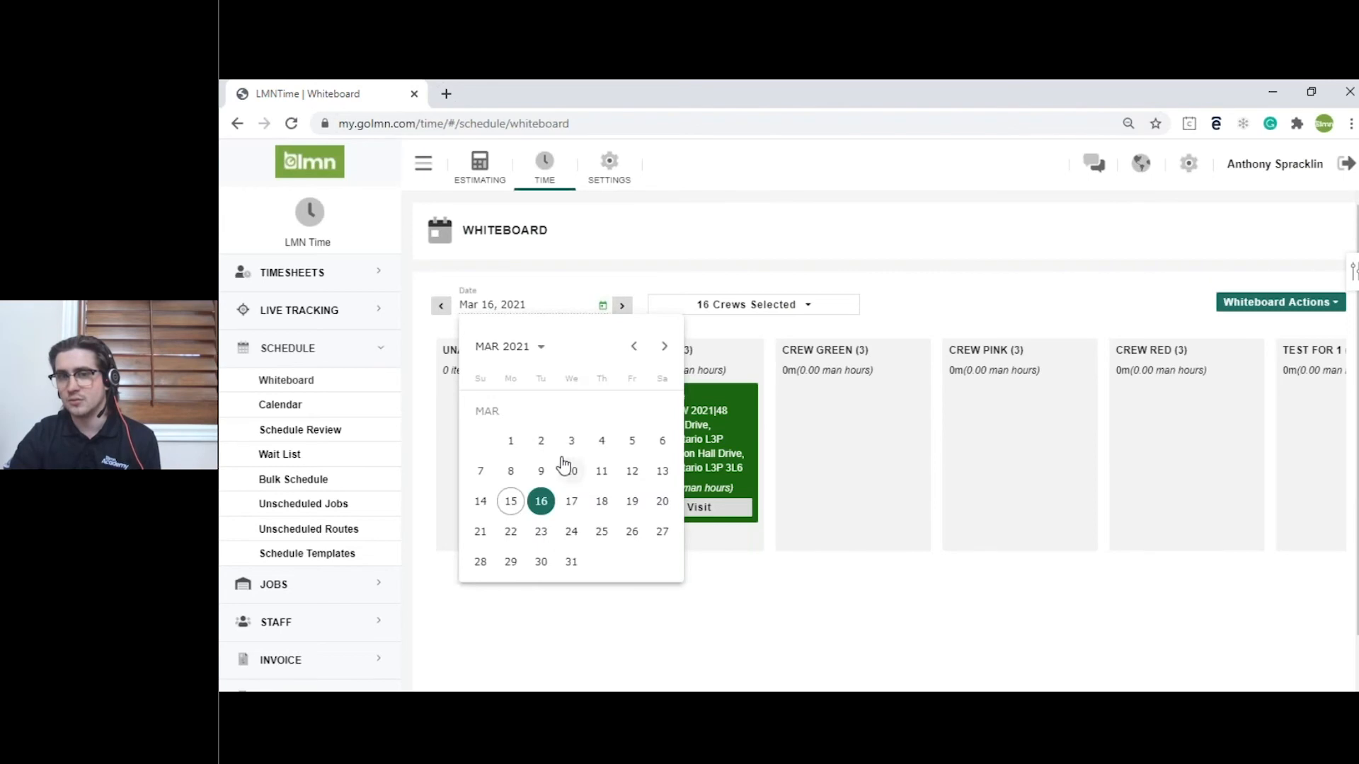
{"action": "left_click", "coordinate": [610, 286]}
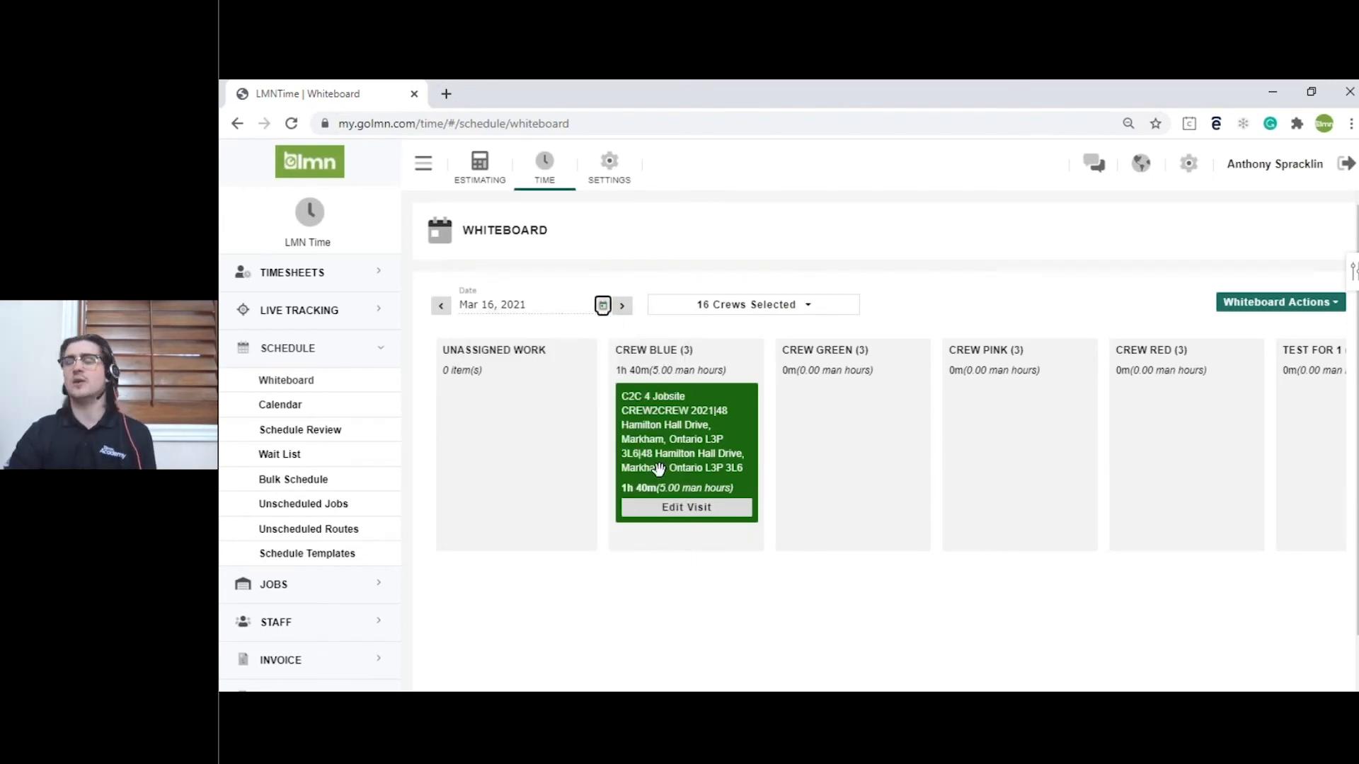
Step: Review the C2C 4 Jobsite visit's job tasks and its options for editing today and the schedule, and close it without changes
{"action": "left_click", "coordinate": [677, 516]}
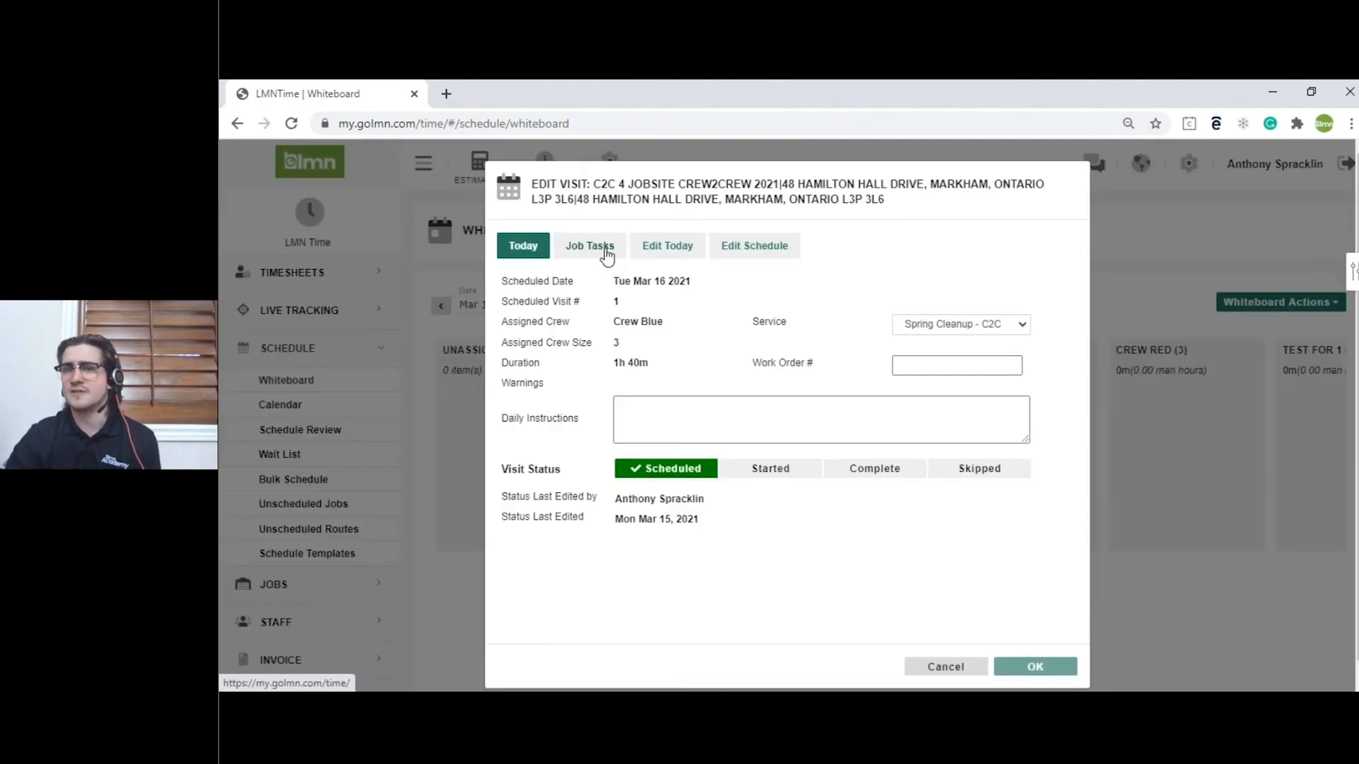
{"action": "left_click", "coordinate": [607, 254]}
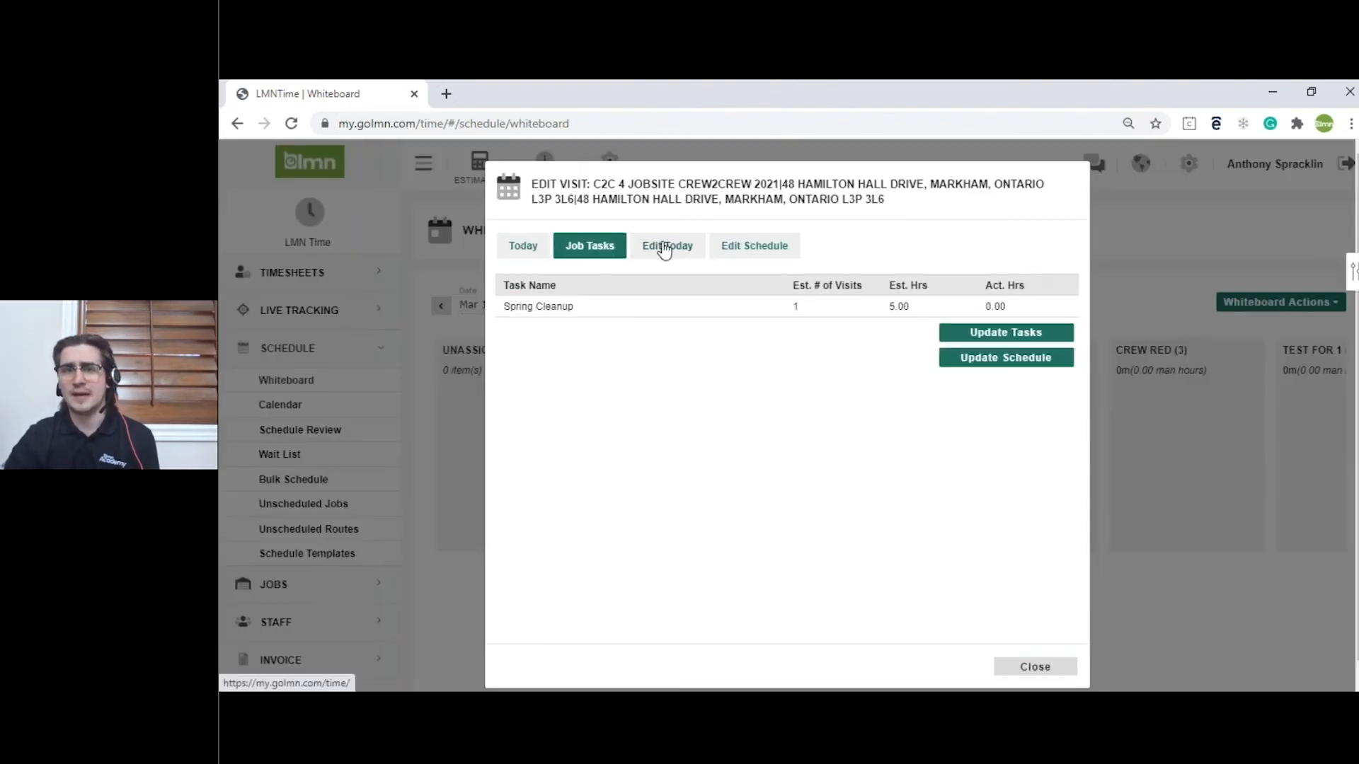
{"action": "left_click", "coordinate": [665, 249]}
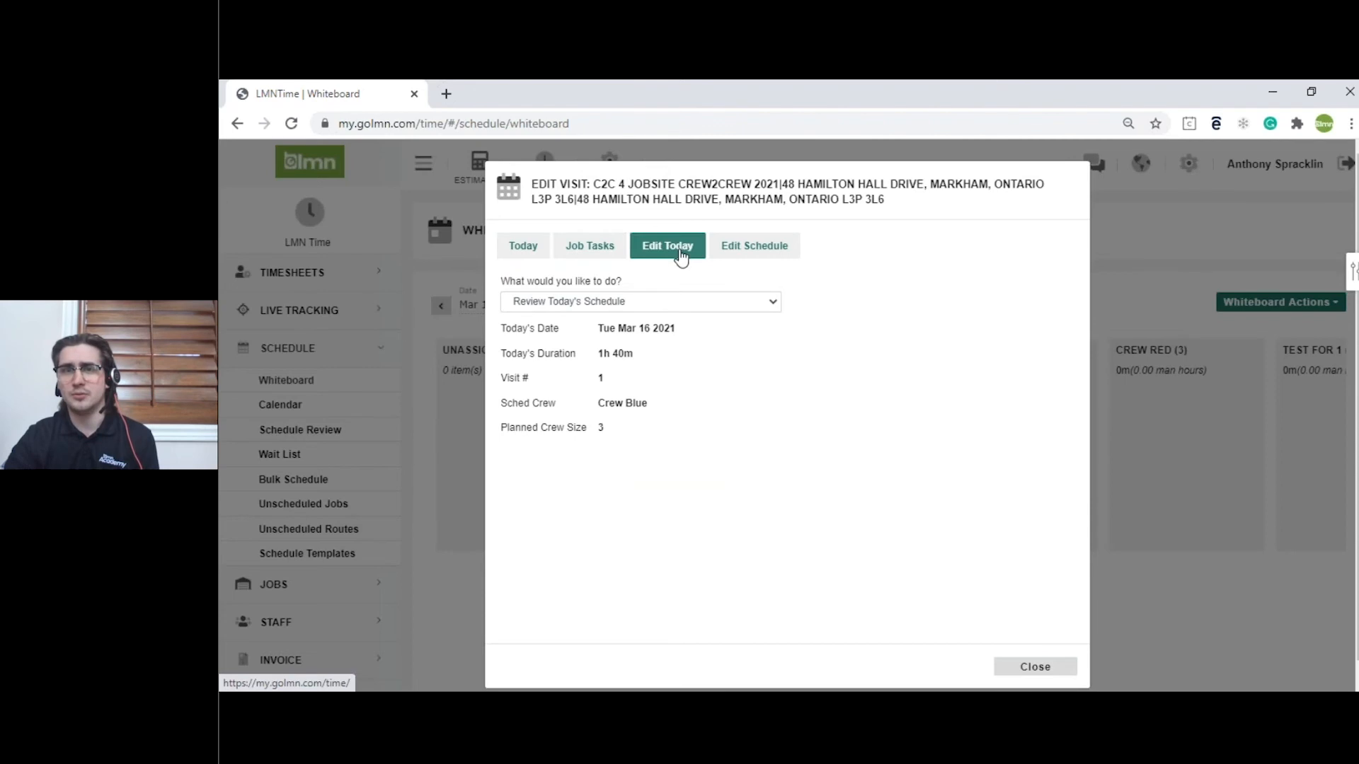
{"action": "left_click", "coordinate": [622, 301]}
{"action": "left_click", "coordinate": [743, 257]}
{"action": "left_click", "coordinate": [747, 250]}
{"action": "left_click", "coordinate": [521, 249]}
{"action": "left_click", "coordinate": [940, 665]}
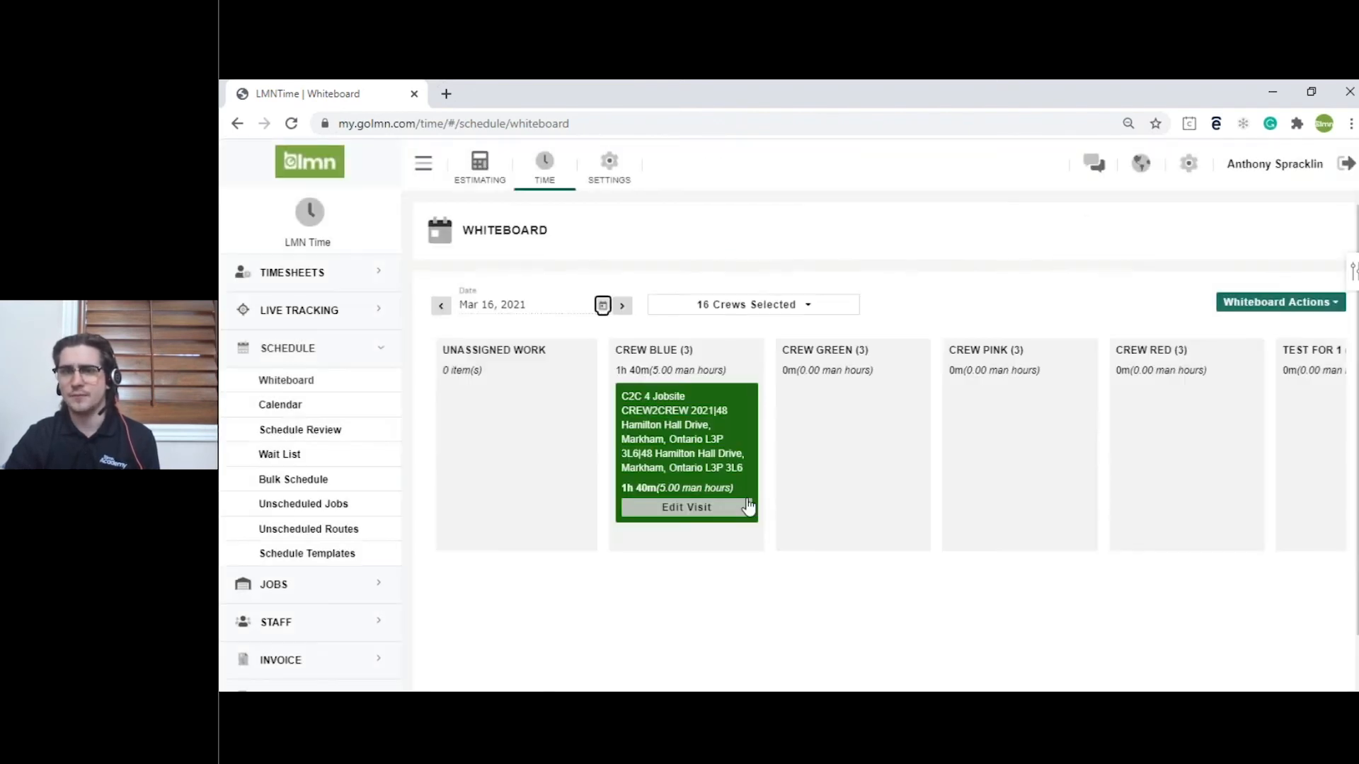
Step: Return to the wait list and show the Spring Cleanup - C2C visits as of Mar 22, 2021 again
{"action": "left_click", "coordinate": [280, 456]}
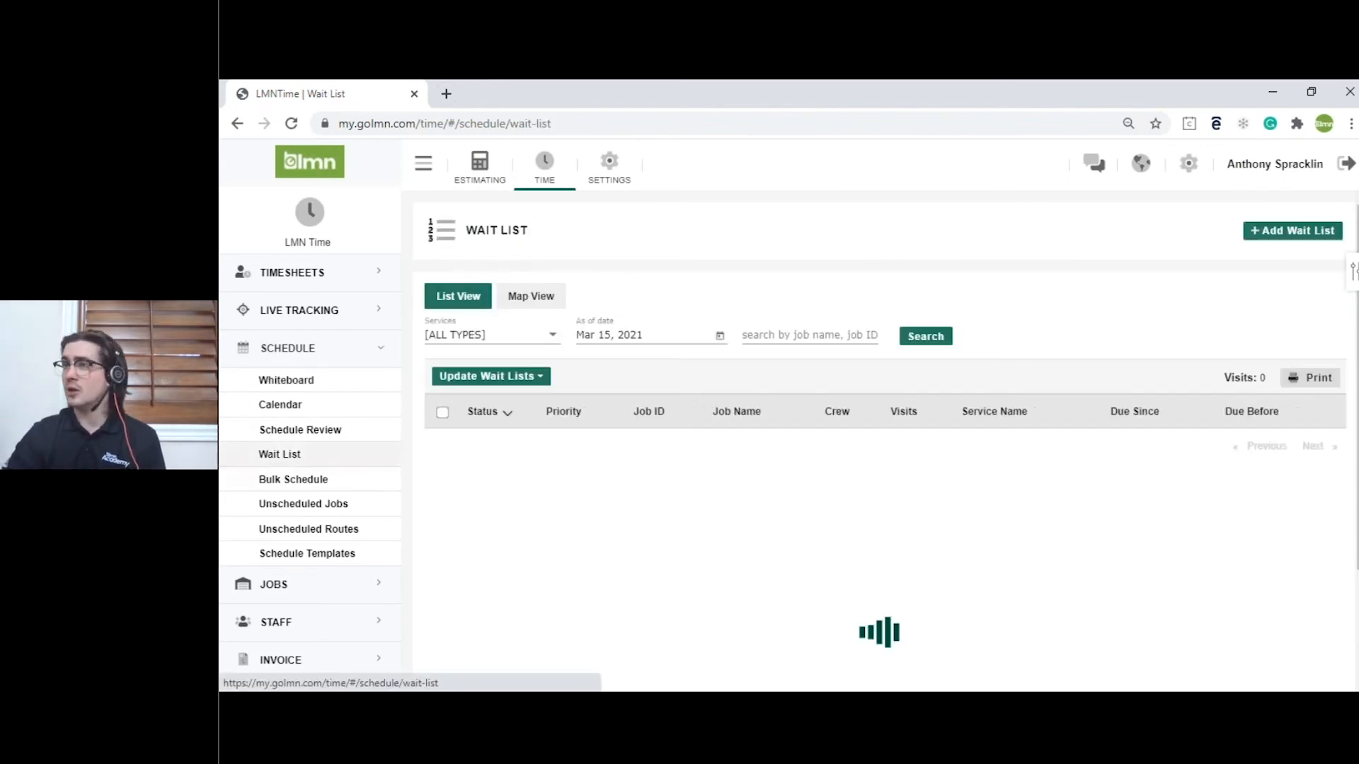
{"action": "left_click", "coordinate": [471, 334]}
{"action": "scroll", "coordinate": [489, 402], "scroll_direction": "down", "scroll_amount": 2}
{"action": "scroll", "coordinate": [488, 402], "scroll_direction": "down", "scroll_amount": 3}
{"action": "left_click", "coordinate": [482, 386]}
{"action": "left_click", "coordinate": [654, 332]}
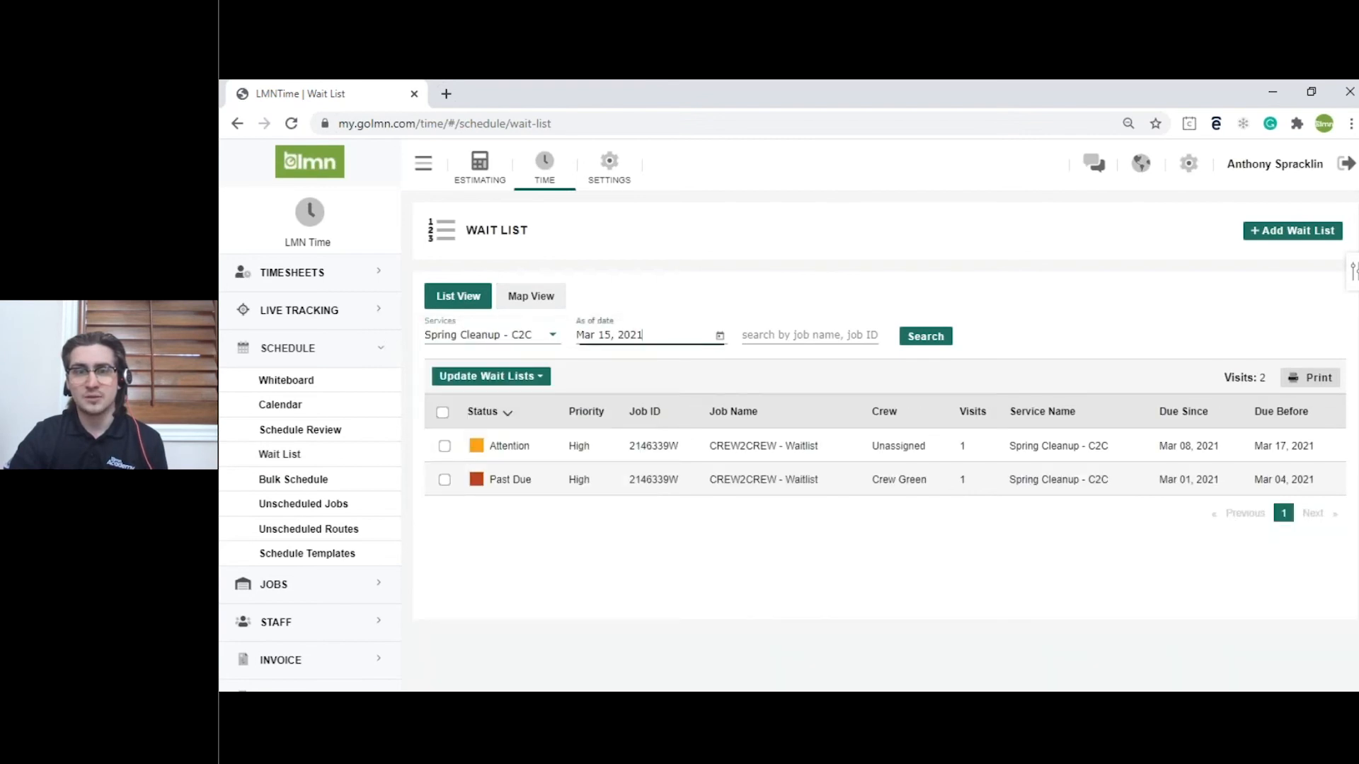
{"action": "left_click", "coordinate": [628, 565]}
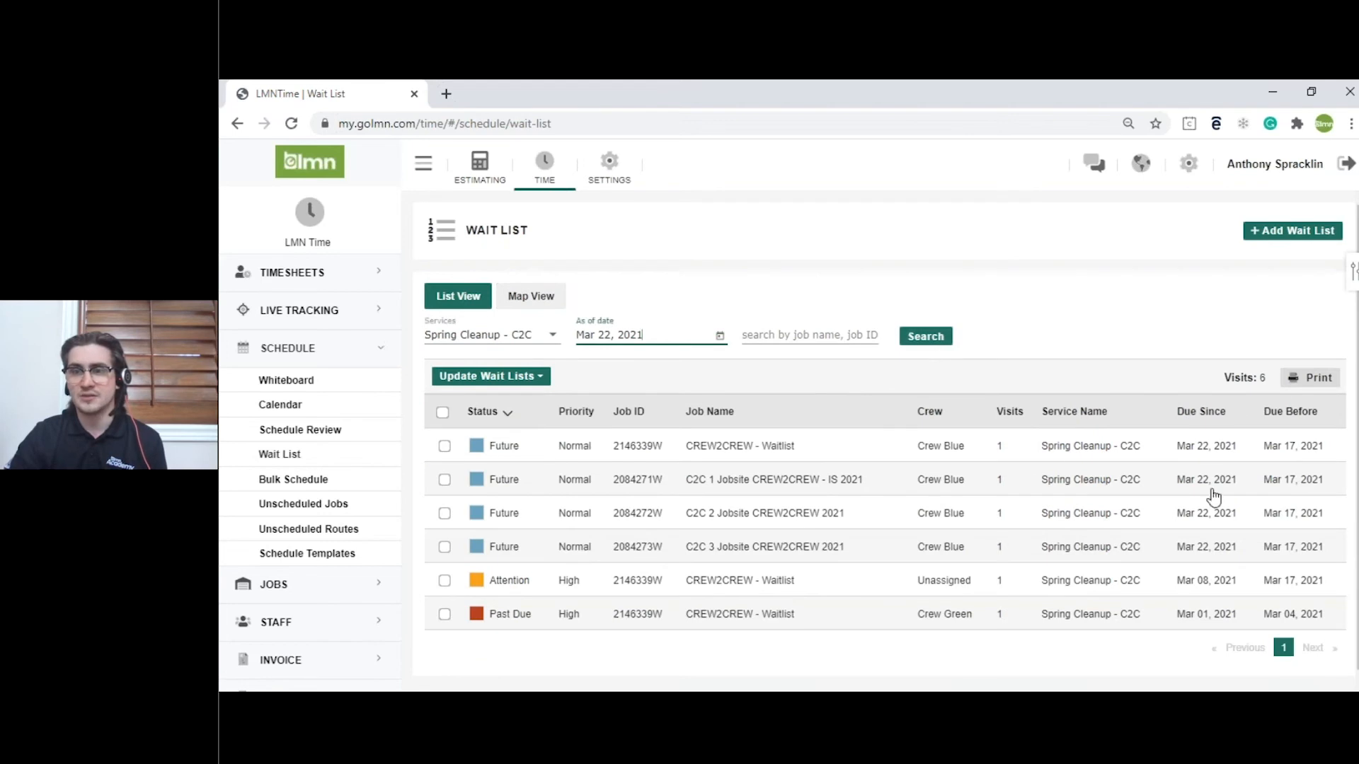
Step: Promote the four Future visits assigned to Crew Blue to the schedule for Mar 22, 2021, keeping that crew
{"action": "left_click", "coordinate": [445, 446]}
{"action": "left_click", "coordinate": [445, 480]}
{"action": "left_click", "coordinate": [444, 514]}
{"action": "left_click", "coordinate": [445, 546]}
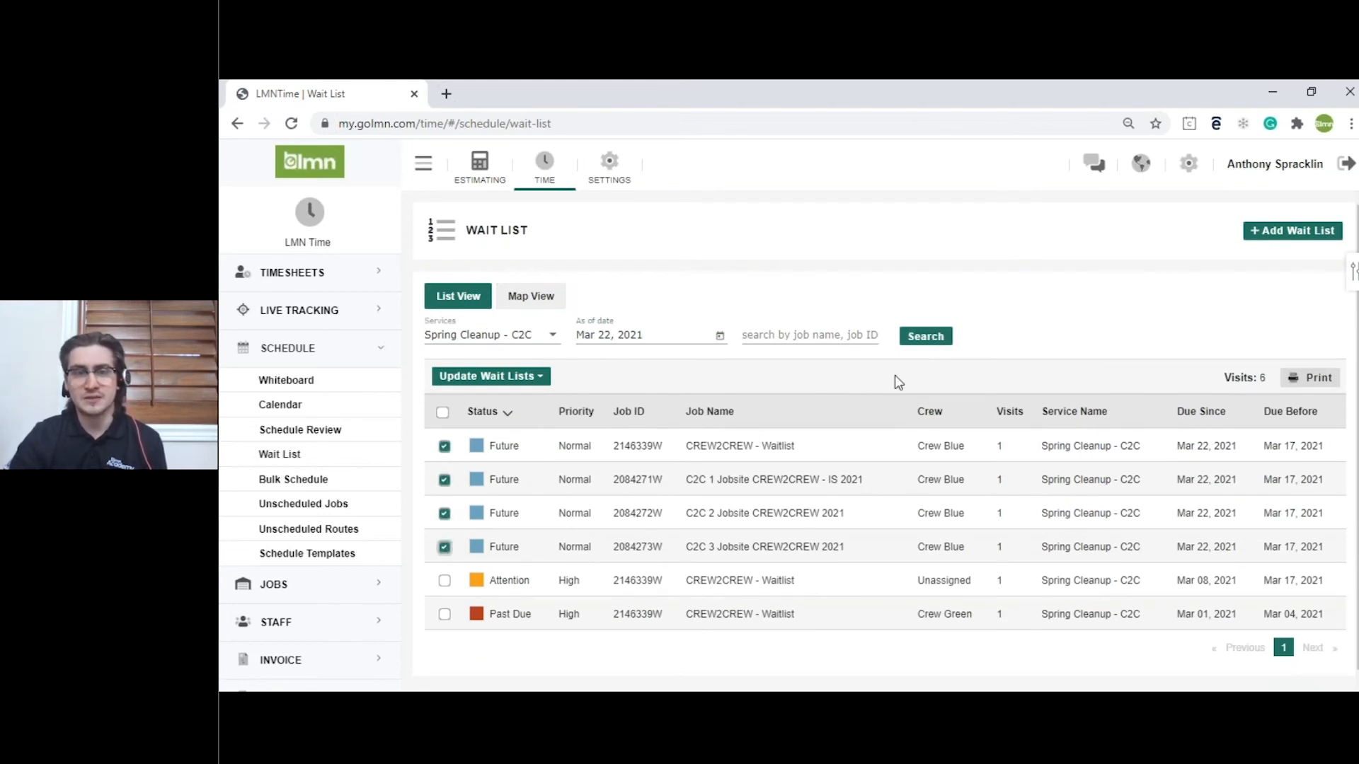
{"action": "left_click", "coordinate": [514, 379]}
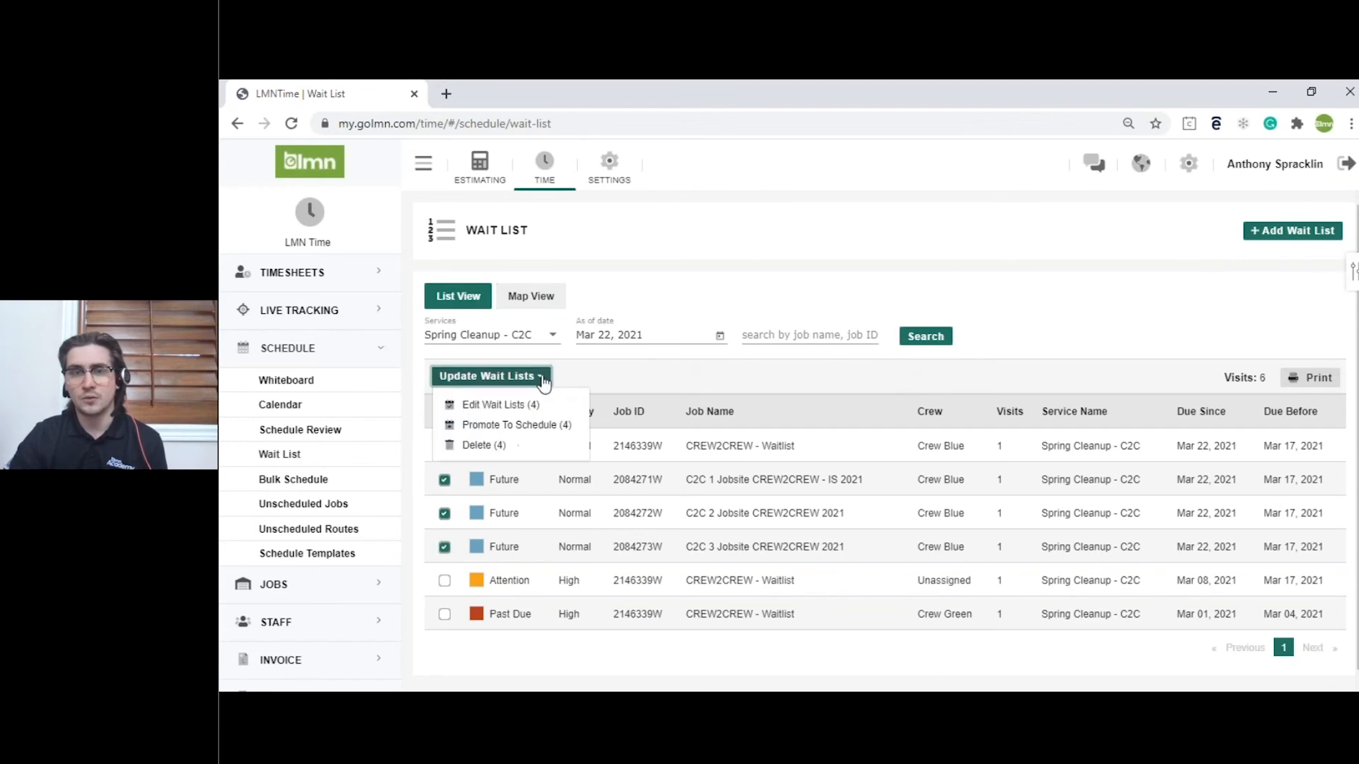
{"action": "left_click", "coordinate": [470, 425]}
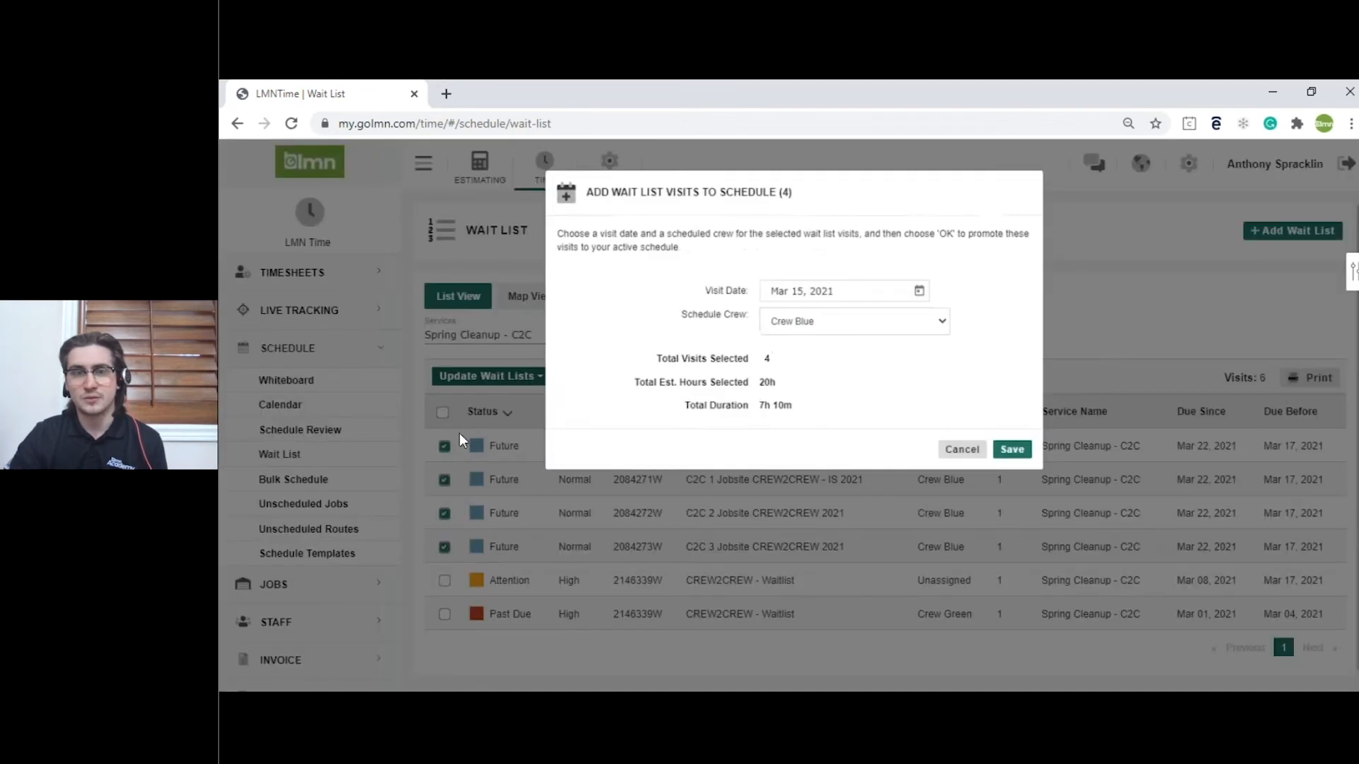
{"action": "left_click", "coordinate": [823, 296]}
{"action": "left_click", "coordinate": [807, 516]}
{"action": "left_click", "coordinate": [1018, 458]}
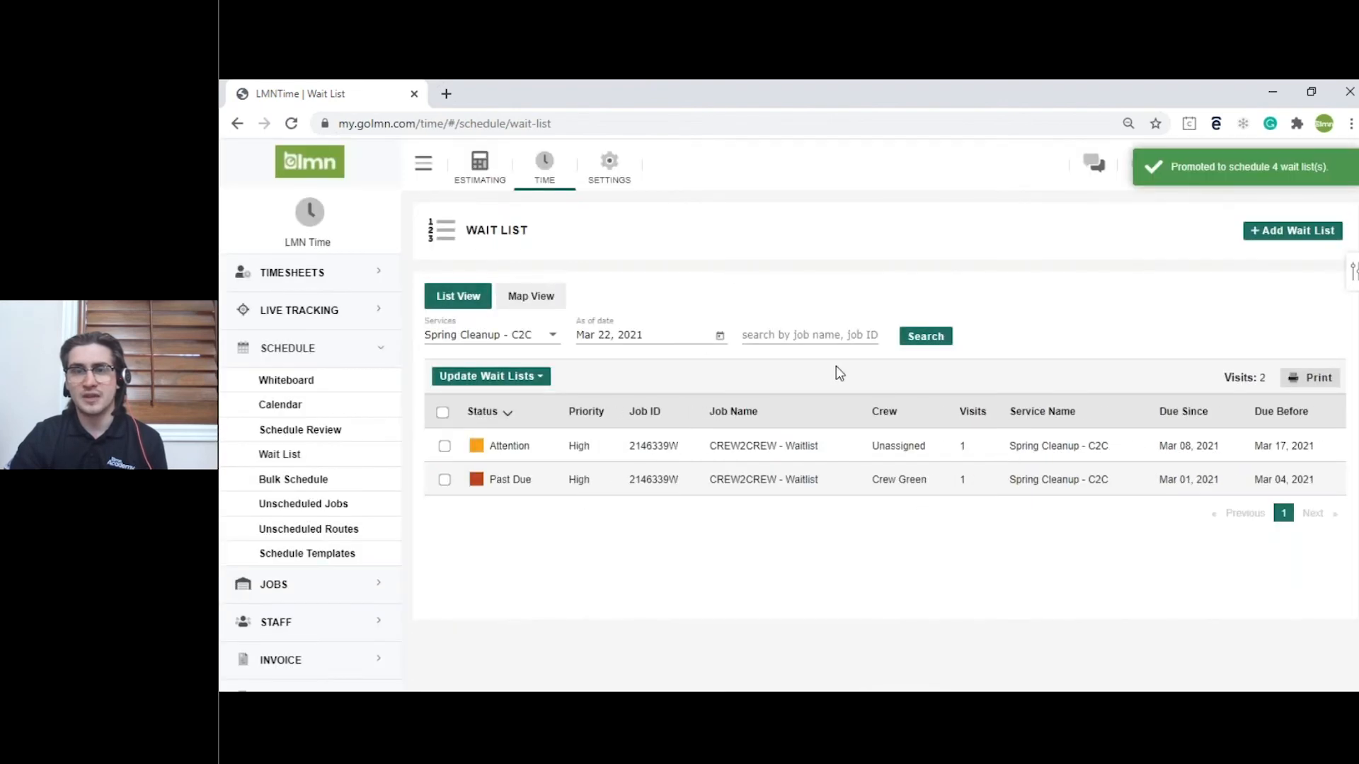
Step: Open the whiteboard for Mar 22, 2021 and look through the visits scheduled for Crew Blue
{"action": "left_click", "coordinate": [287, 380]}
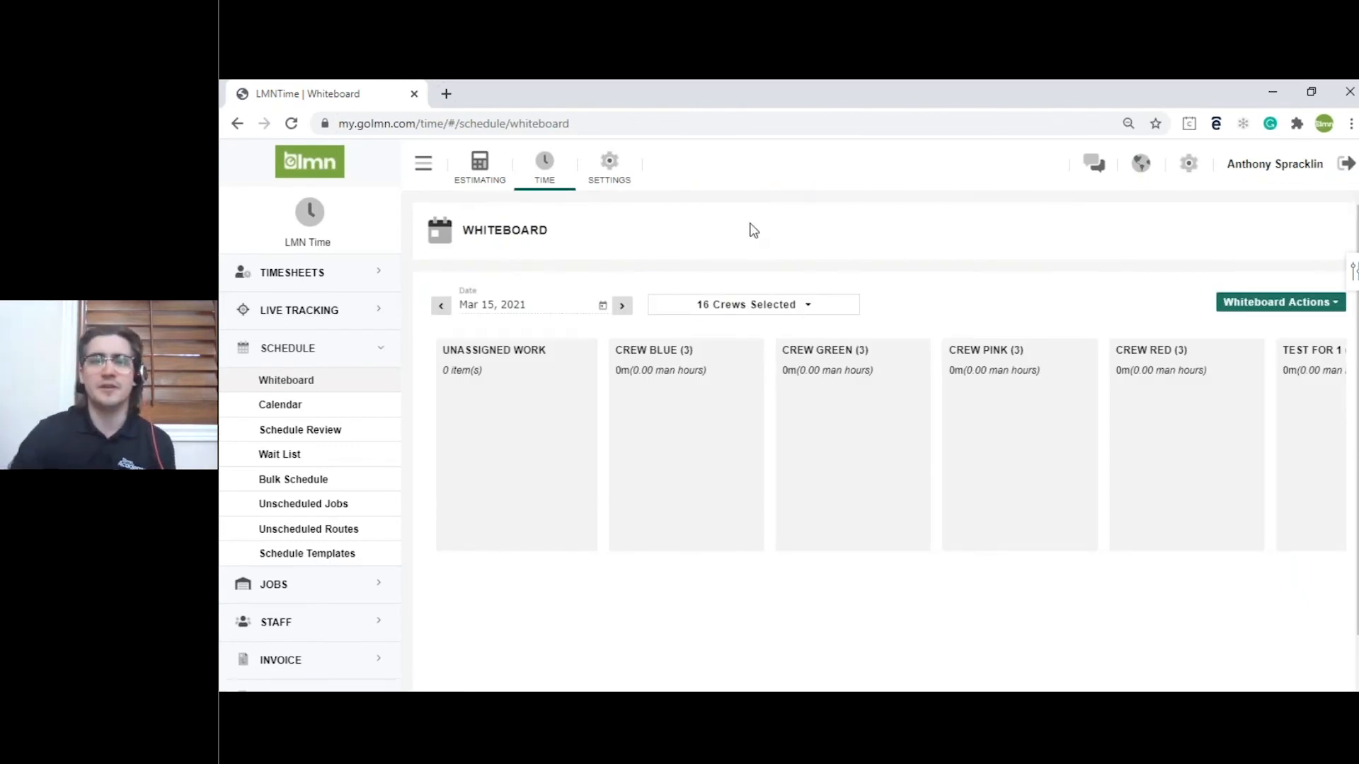
{"action": "left_click", "coordinate": [622, 308]}
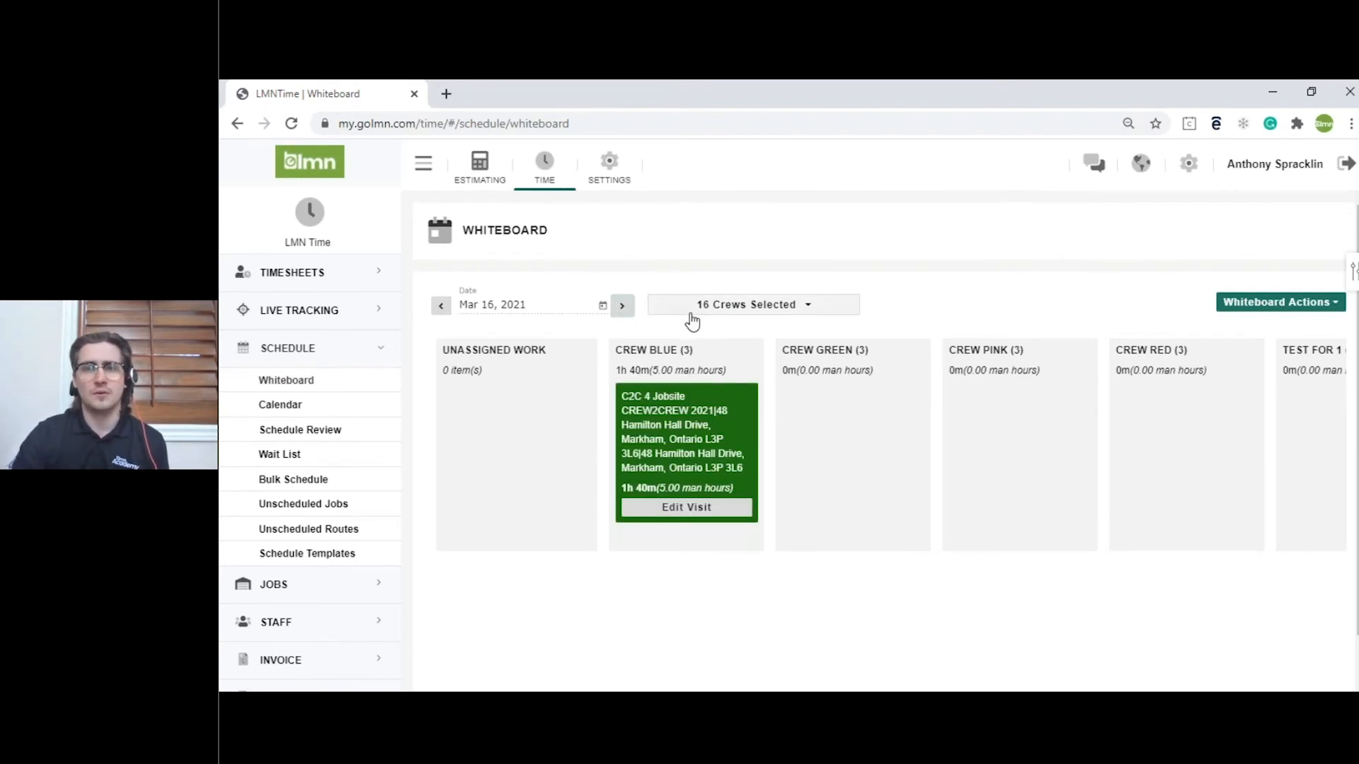
{"action": "left_click", "coordinate": [603, 306]}
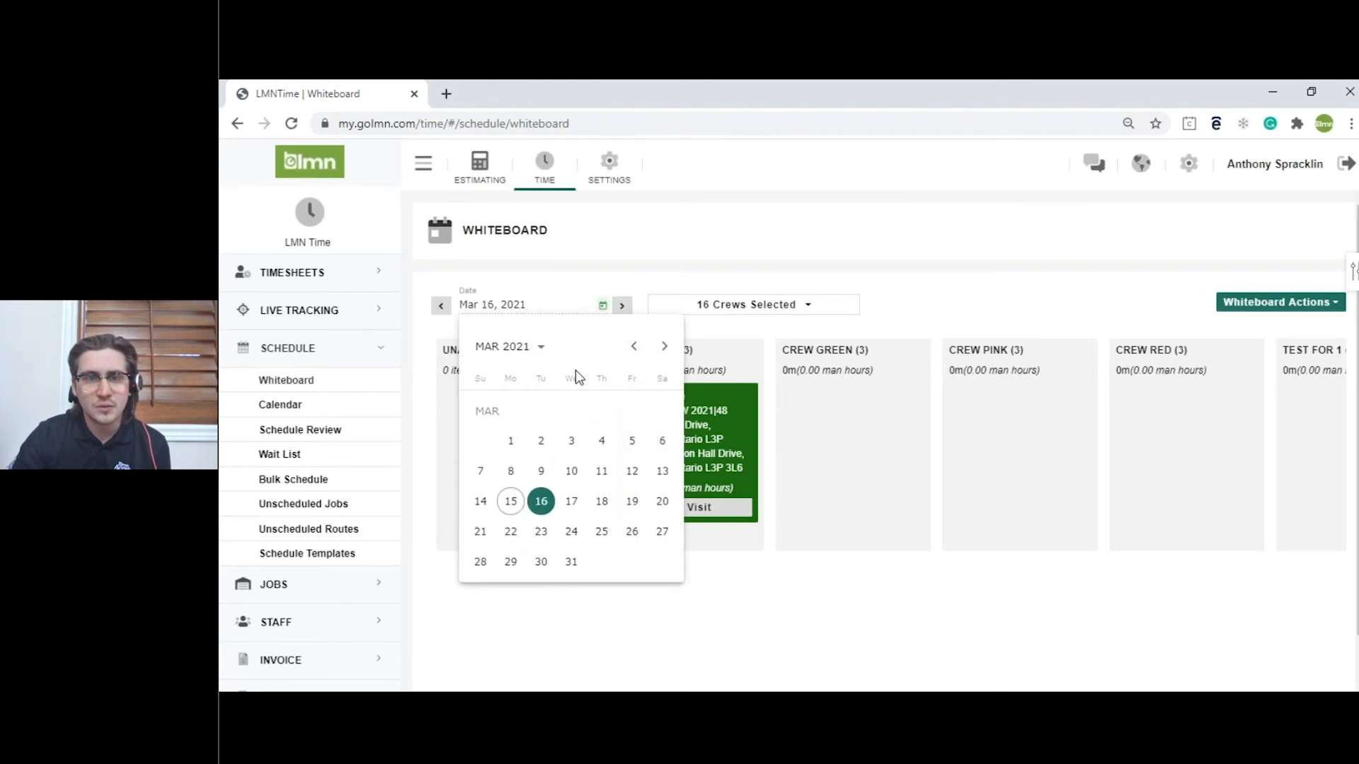
{"action": "left_click", "coordinate": [513, 531]}
{"action": "scroll", "coordinate": [747, 212], "scroll_direction": "down", "scroll_amount": 1}
{"action": "scroll", "coordinate": [727, 389], "scroll_direction": "down", "scroll_amount": 2}
{"action": "scroll", "coordinate": [701, 419], "scroll_direction": "up", "scroll_amount": 2}
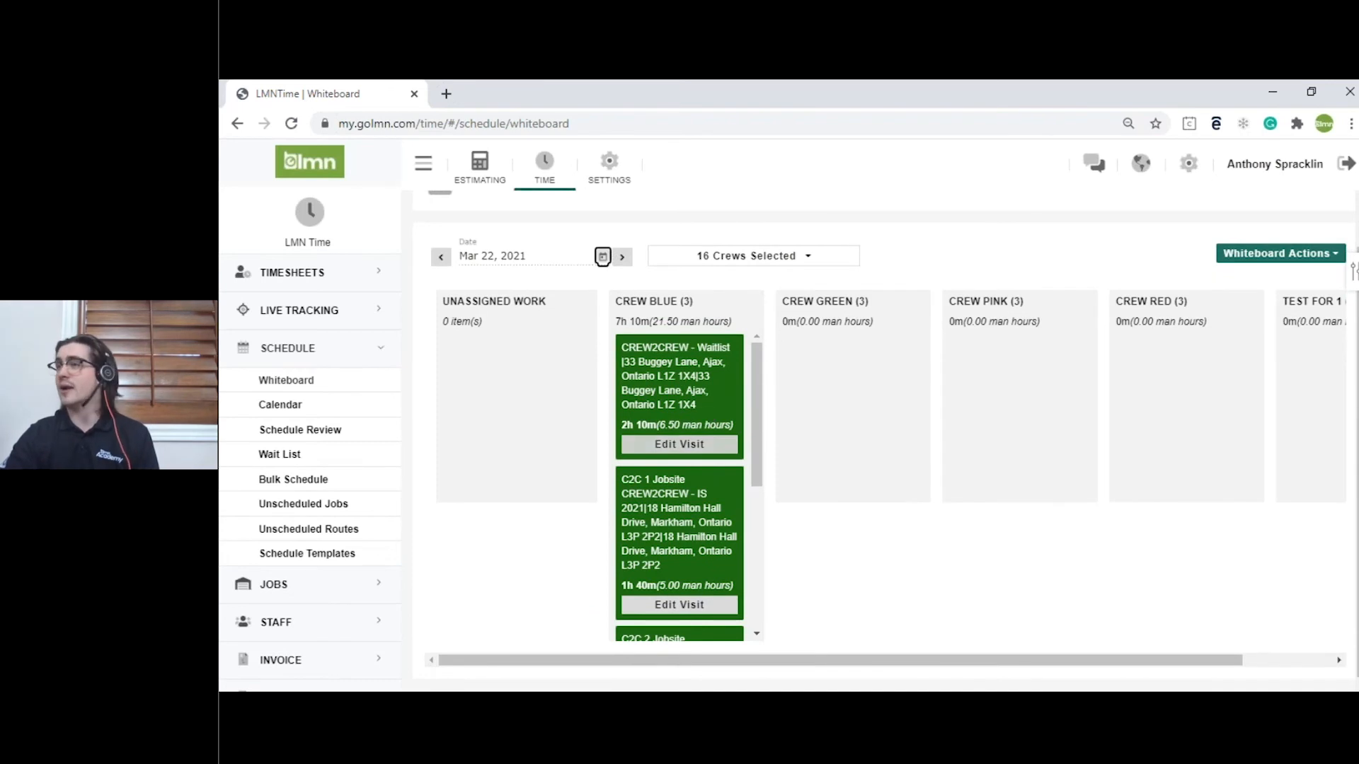
Step: Try the C2C 1 Jobsite visit as Crew Blue's first stop and under Crew Green, and return it to second place in Crew Blue
{"action": "left_click_drag", "start_coordinate": [684, 528], "coordinate": [687, 397]}
{"action": "scroll", "coordinate": [694, 445], "scroll_direction": "down", "scroll_amount": 4}
{"action": "scroll", "coordinate": [694, 446], "scroll_direction": "up", "scroll_amount": 4}
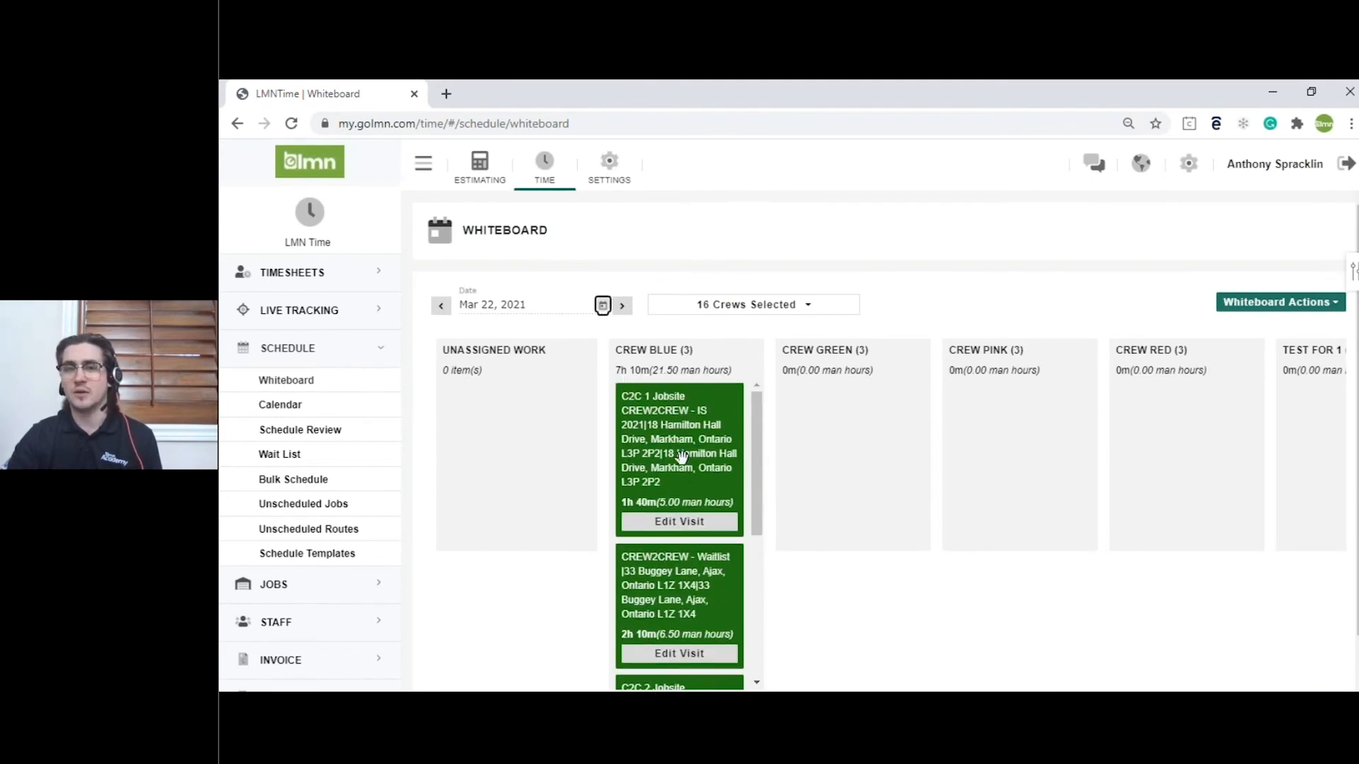
{"action": "left_click_drag", "start_coordinate": [681, 456], "coordinate": [853, 442]}
{"action": "left_click_drag", "start_coordinate": [901, 508], "coordinate": [715, 524]}
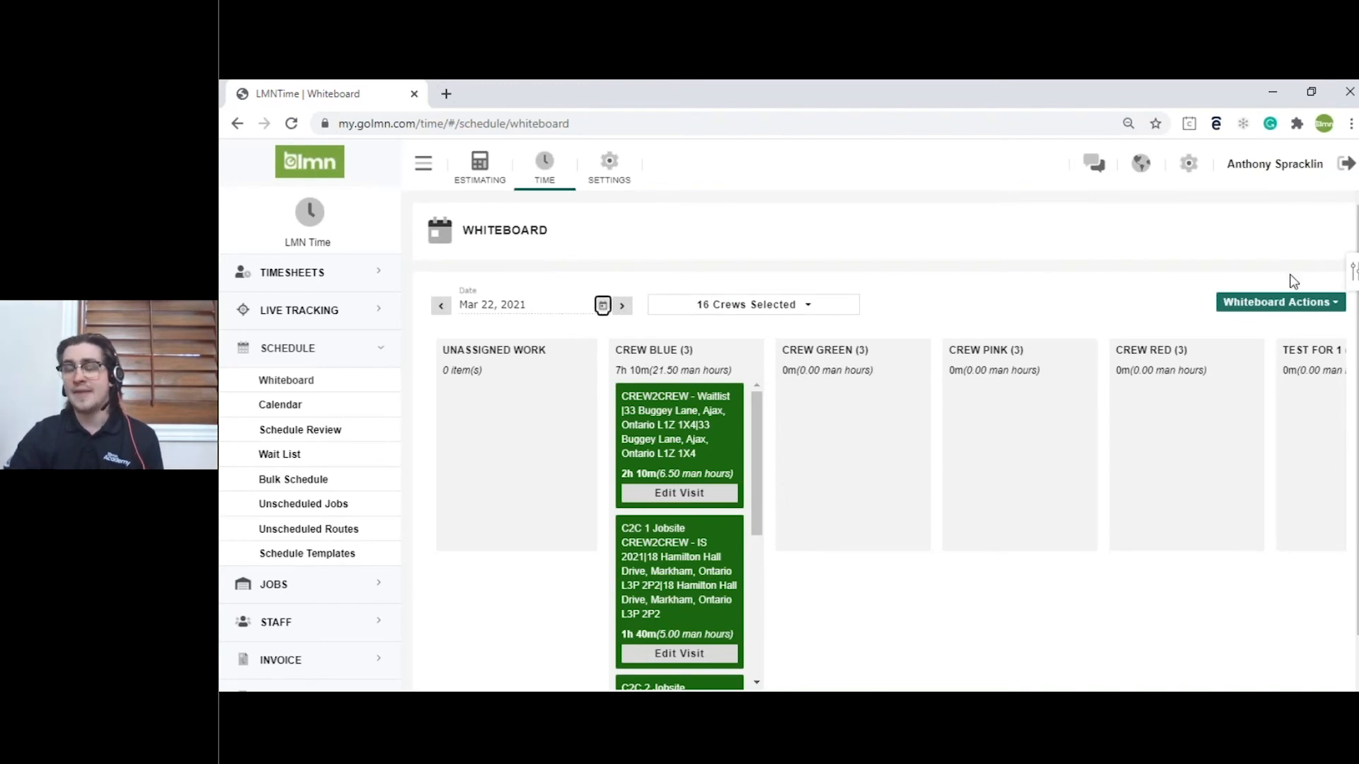
Step: Try optimizing Crew Blue's route for Mar 22, 2021, keeping the start and end addresses, and discard the route changes
{"action": "left_click", "coordinate": [1278, 304]}
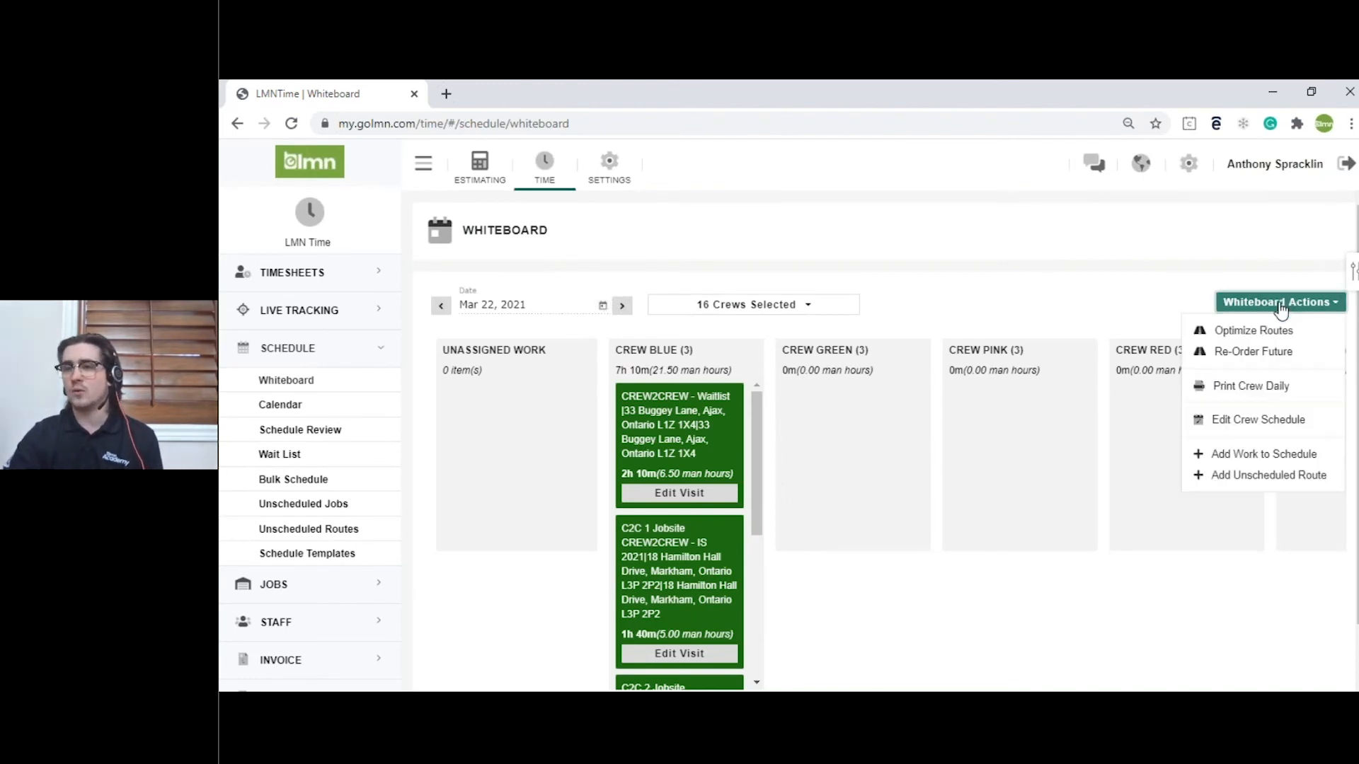
{"action": "left_click", "coordinate": [1244, 337]}
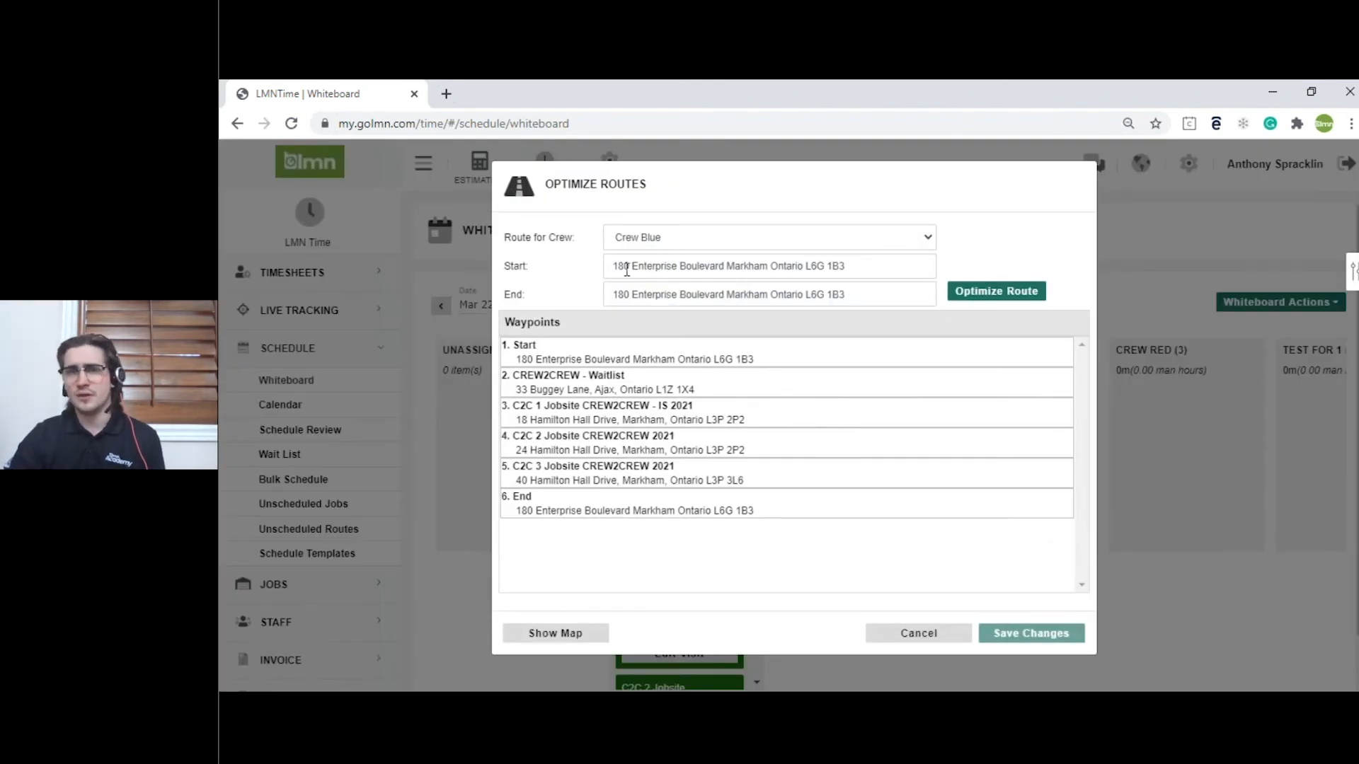
{"action": "left_click_drag", "start_coordinate": [613, 266], "coordinate": [770, 268]}
{"action": "left_click", "coordinate": [773, 266]}
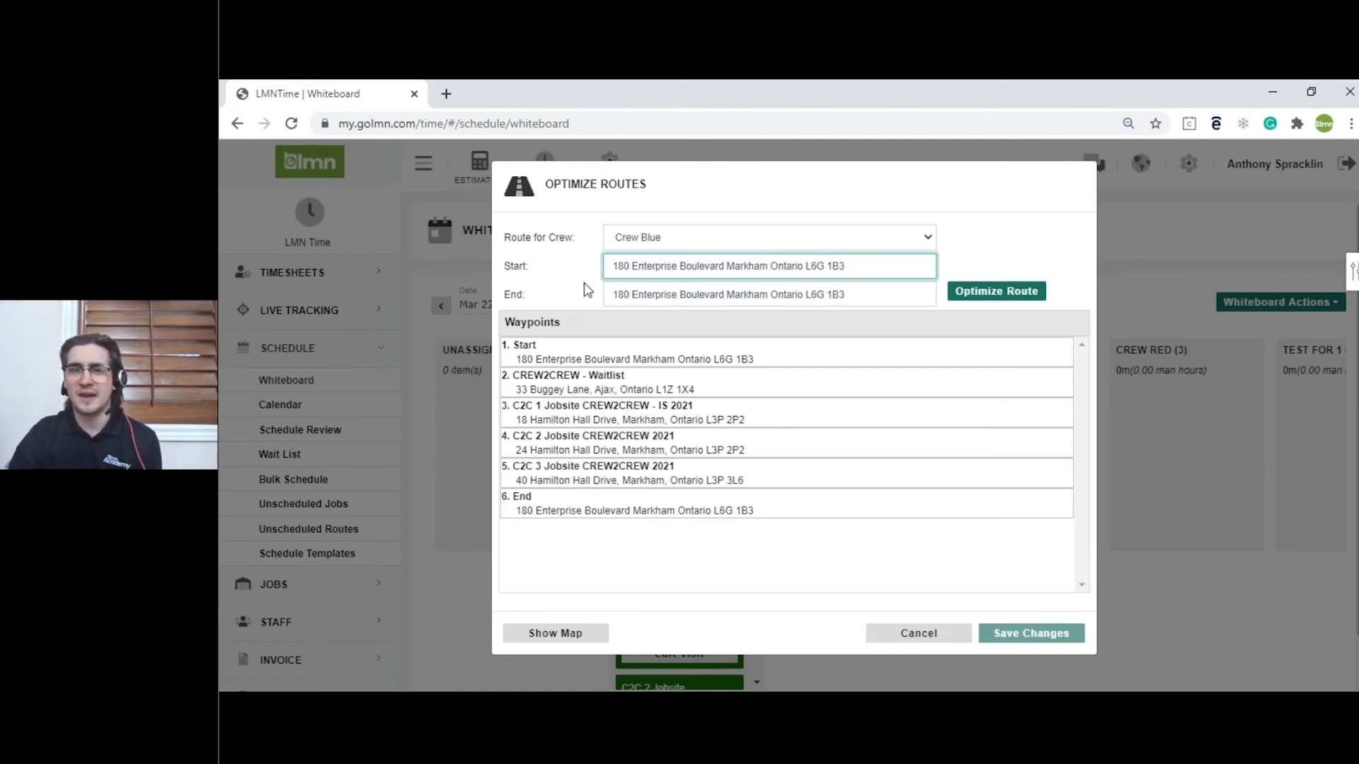
{"action": "left_click", "coordinate": [952, 290]}
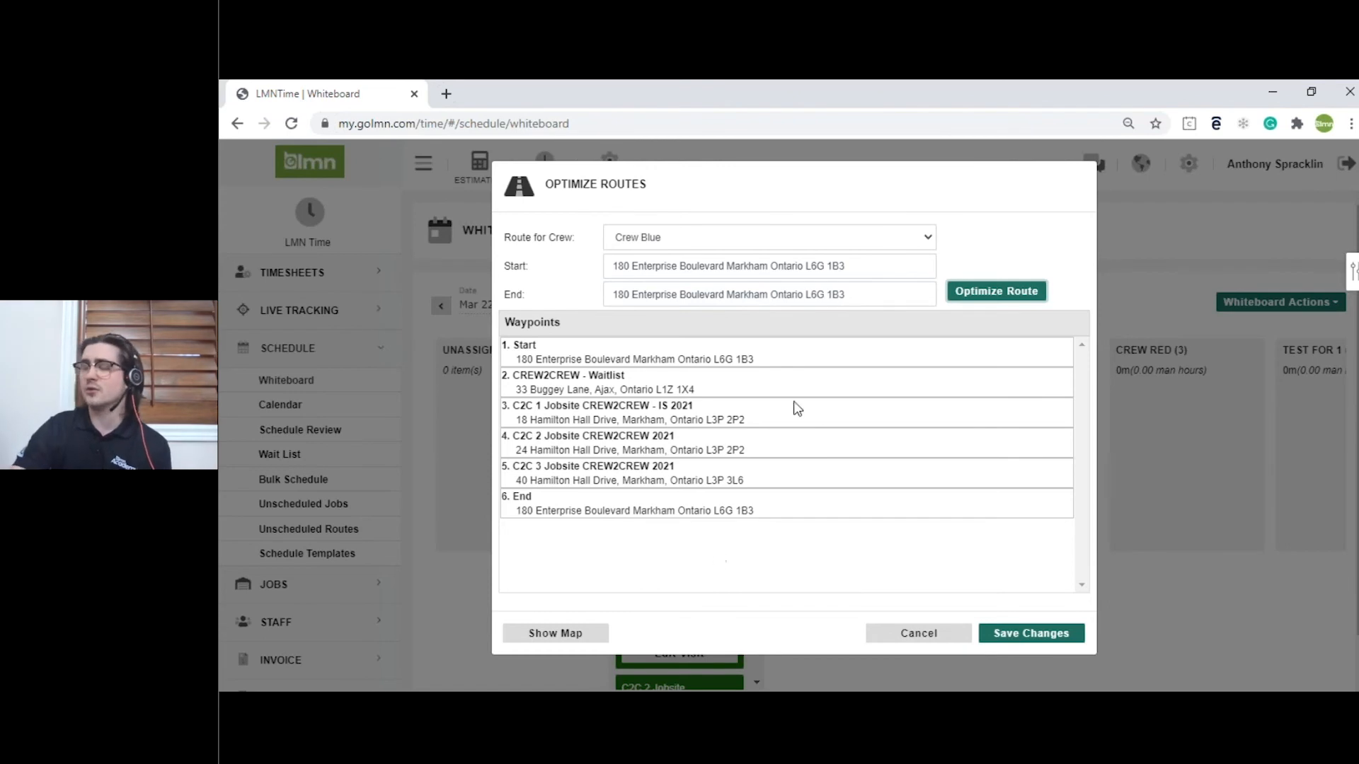
{"action": "left_click", "coordinate": [911, 633]}
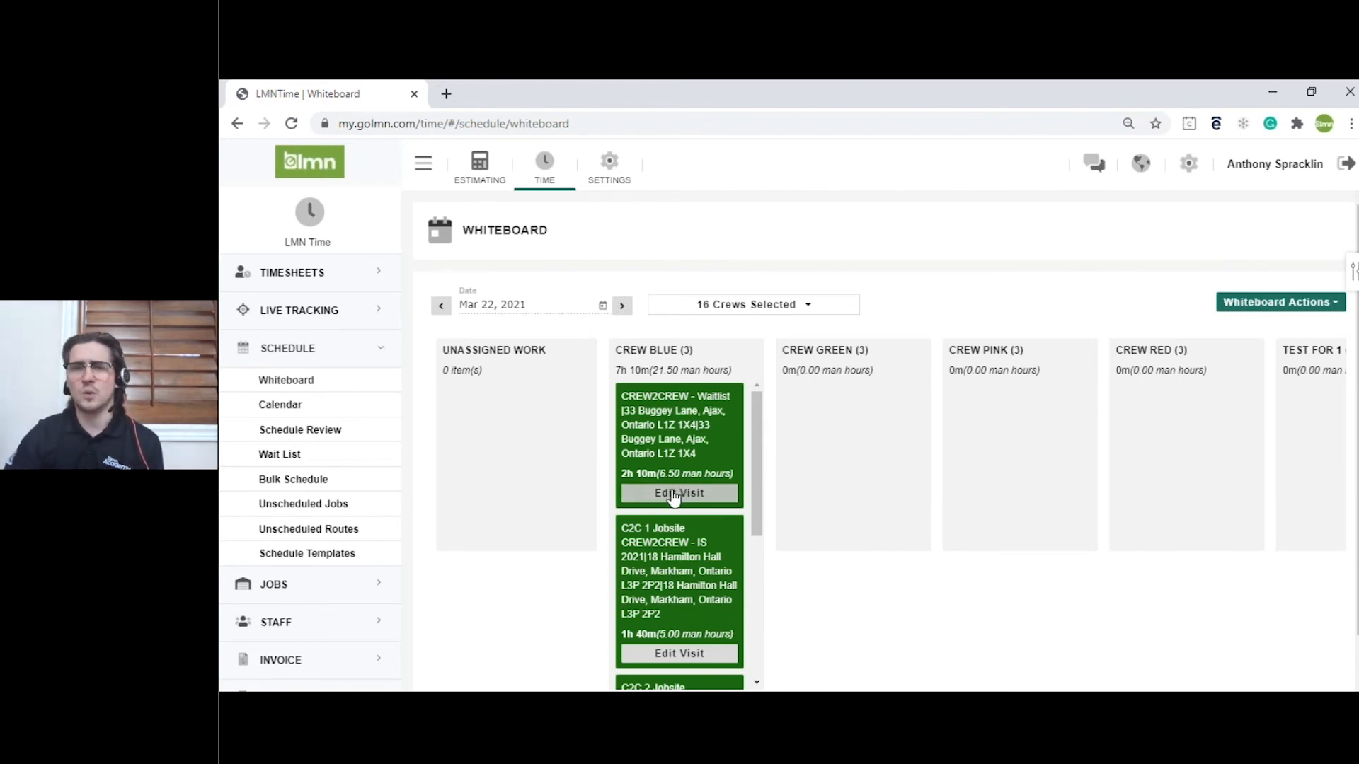
Step: Generate the Crew Daily report for Crew Blue, look through the resulting PDF and close it along with the report prompt
{"action": "left_click", "coordinate": [1283, 302]}
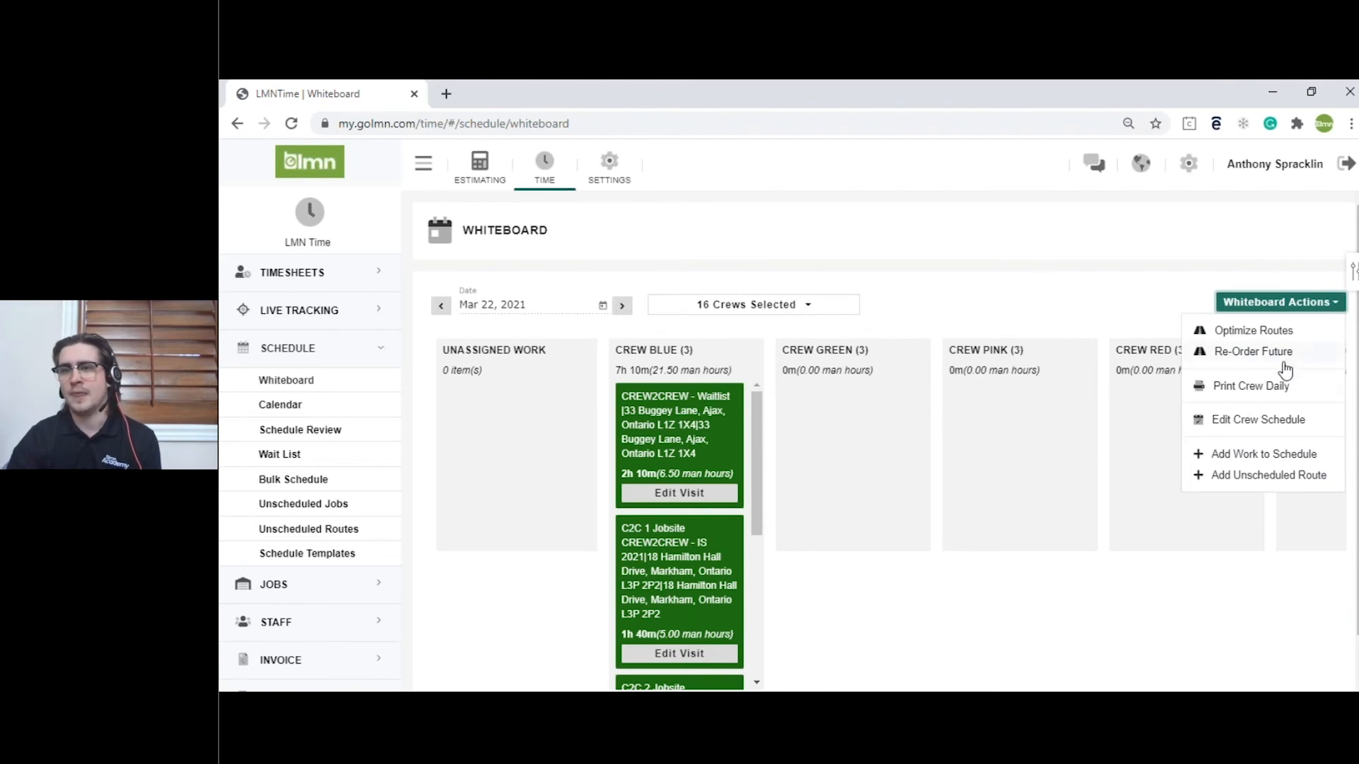
{"action": "left_click", "coordinate": [1256, 399]}
{"action": "left_click", "coordinate": [795, 240]}
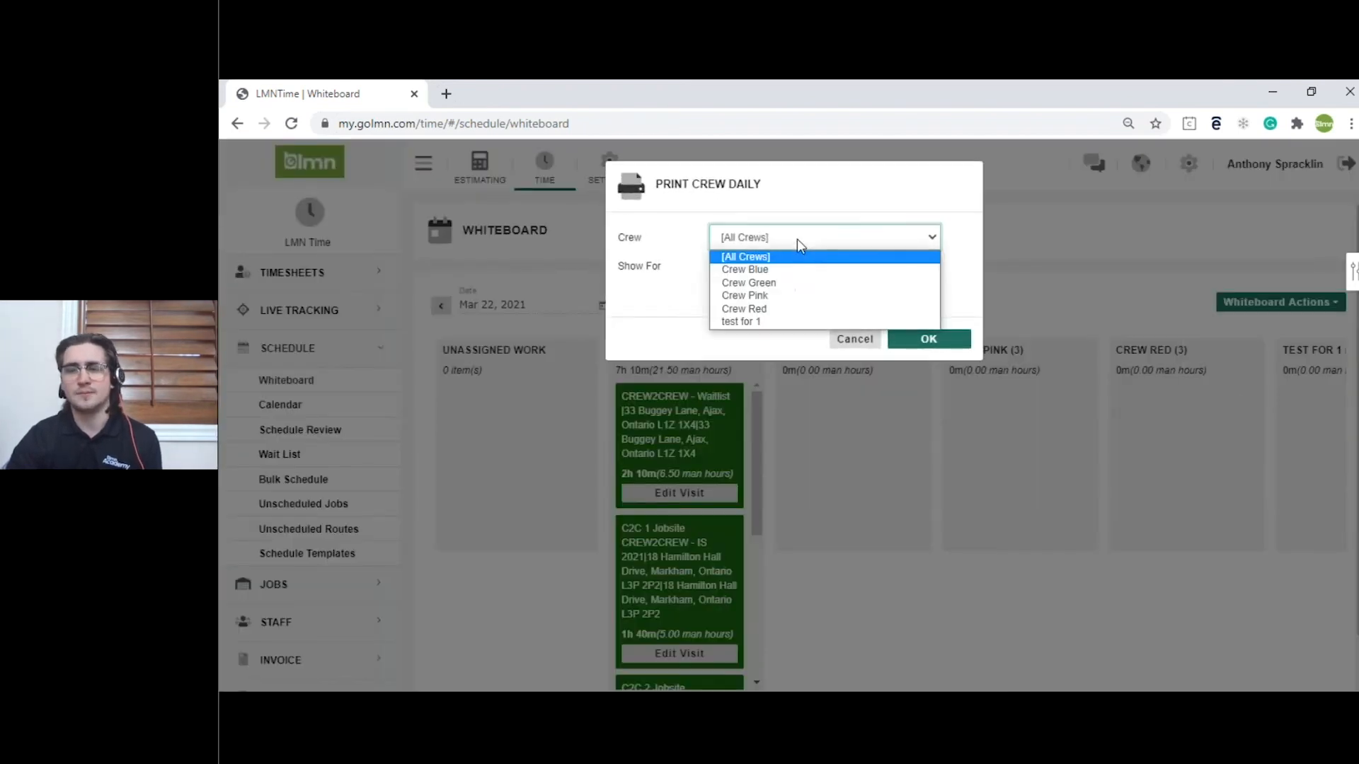
{"action": "left_click", "coordinate": [787, 269]}
{"action": "left_click", "coordinate": [907, 327]}
{"action": "left_click", "coordinate": [912, 287]}
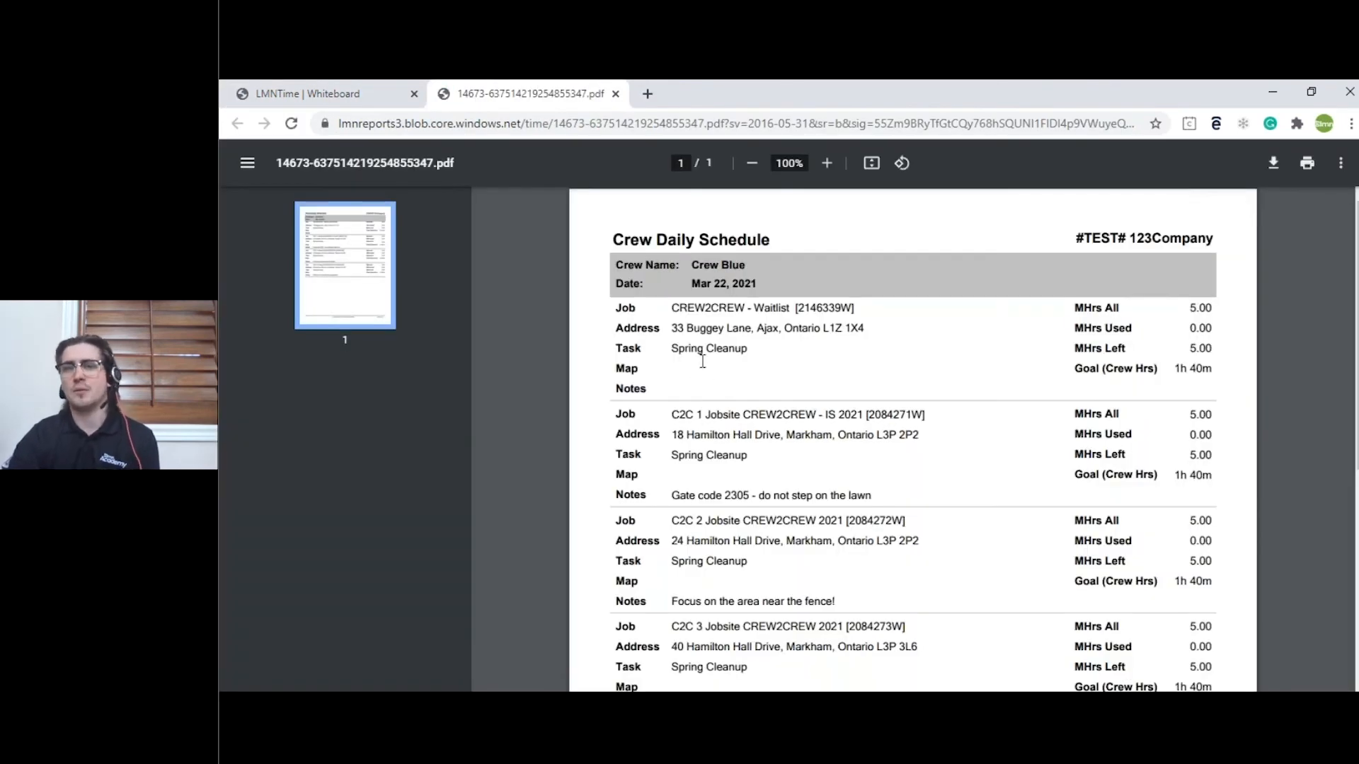
{"action": "scroll", "coordinate": [694, 379], "scroll_direction": "down", "scroll_amount": 5}
{"action": "scroll", "coordinate": [688, 395], "scroll_direction": "up", "scroll_amount": 5}
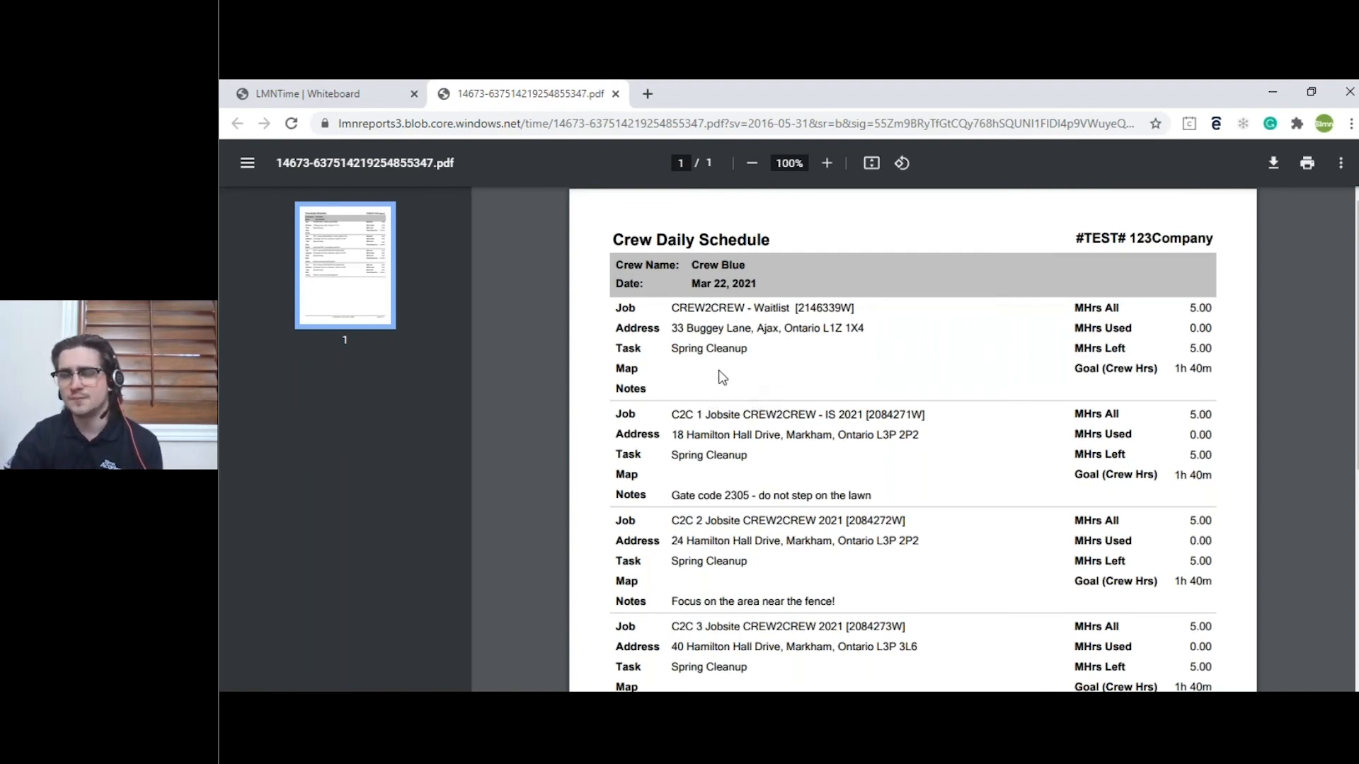
{"action": "left_click", "coordinate": [616, 94]}
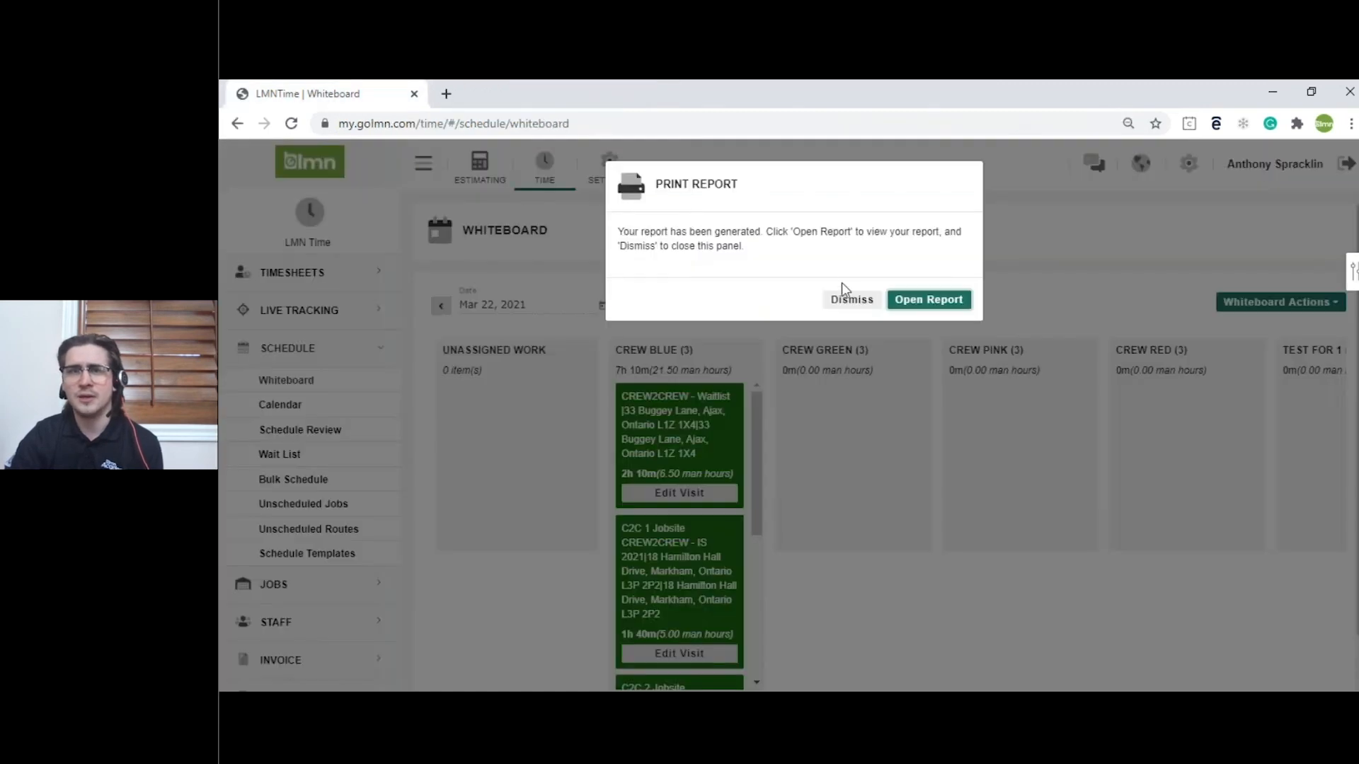
{"action": "left_click", "coordinate": [853, 299]}
Step: Check the daily instructions of Crew Blue's CREW2CREW - Waitlist visit and close the visit without changes
{"action": "left_click", "coordinate": [659, 496]}
{"action": "left_click", "coordinate": [689, 420]}
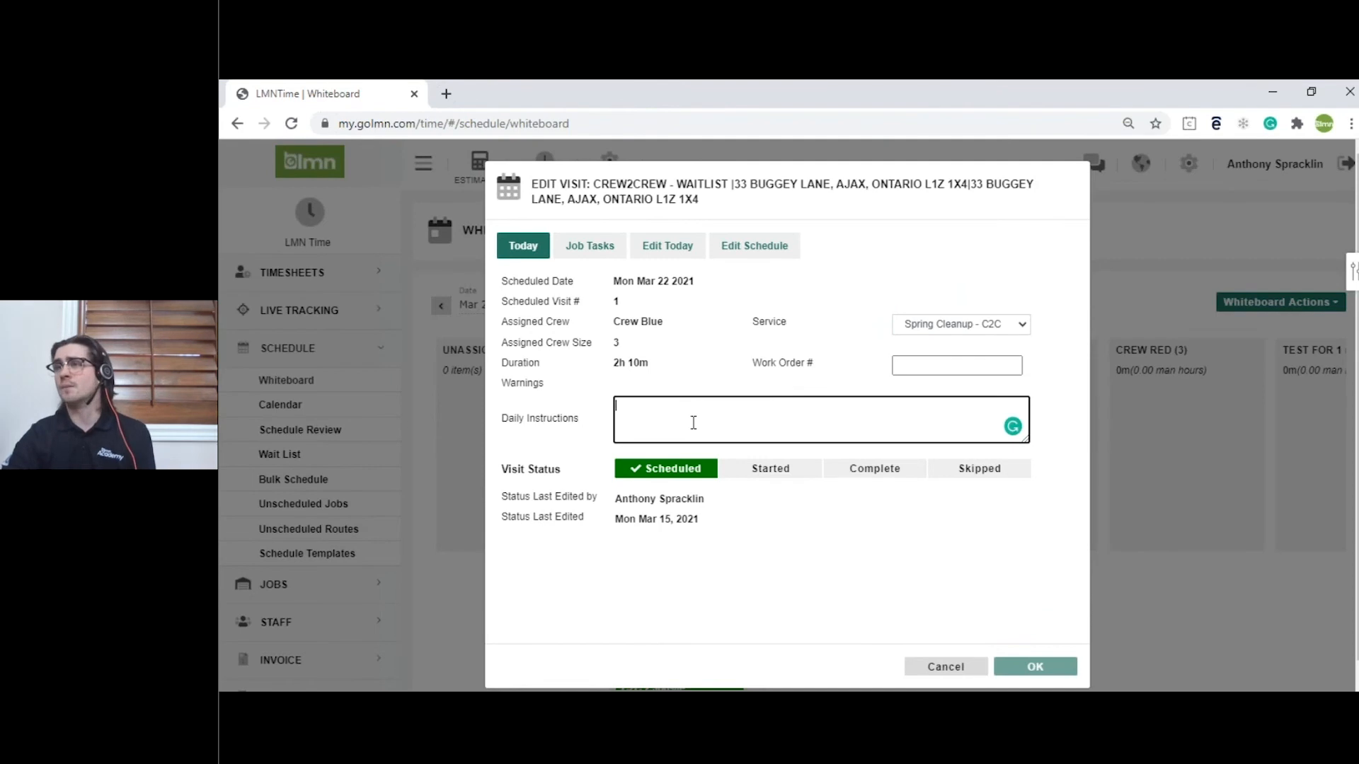
{"action": "scroll", "coordinate": [694, 423], "scroll_direction": "down", "scroll_amount": 1}
{"action": "left_click", "coordinate": [944, 649]}
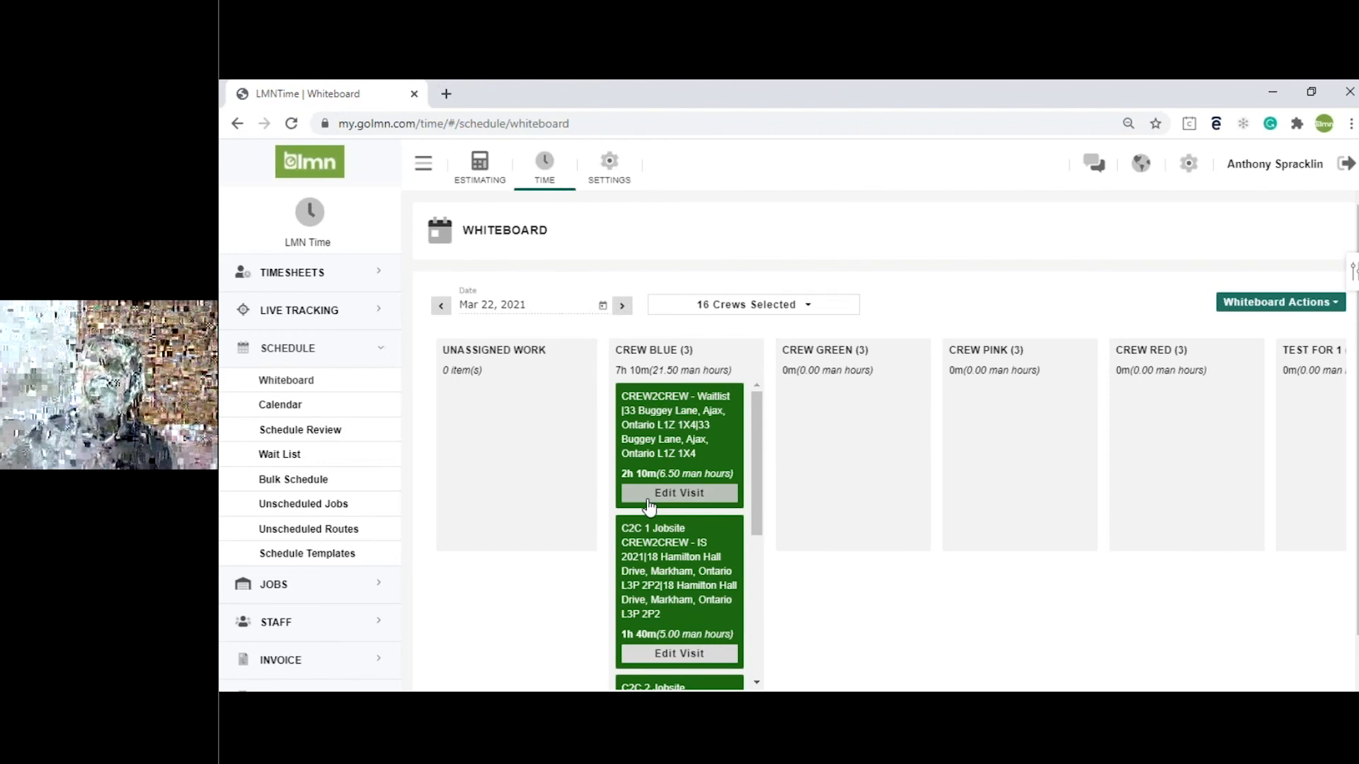
Step: Delete the Mar 22, 2021 schedule entry of the C2C 1 Jobsite visit from Crew Blue's schedule
{"action": "left_click", "coordinate": [676, 652]}
{"action": "left_click", "coordinate": [678, 248]}
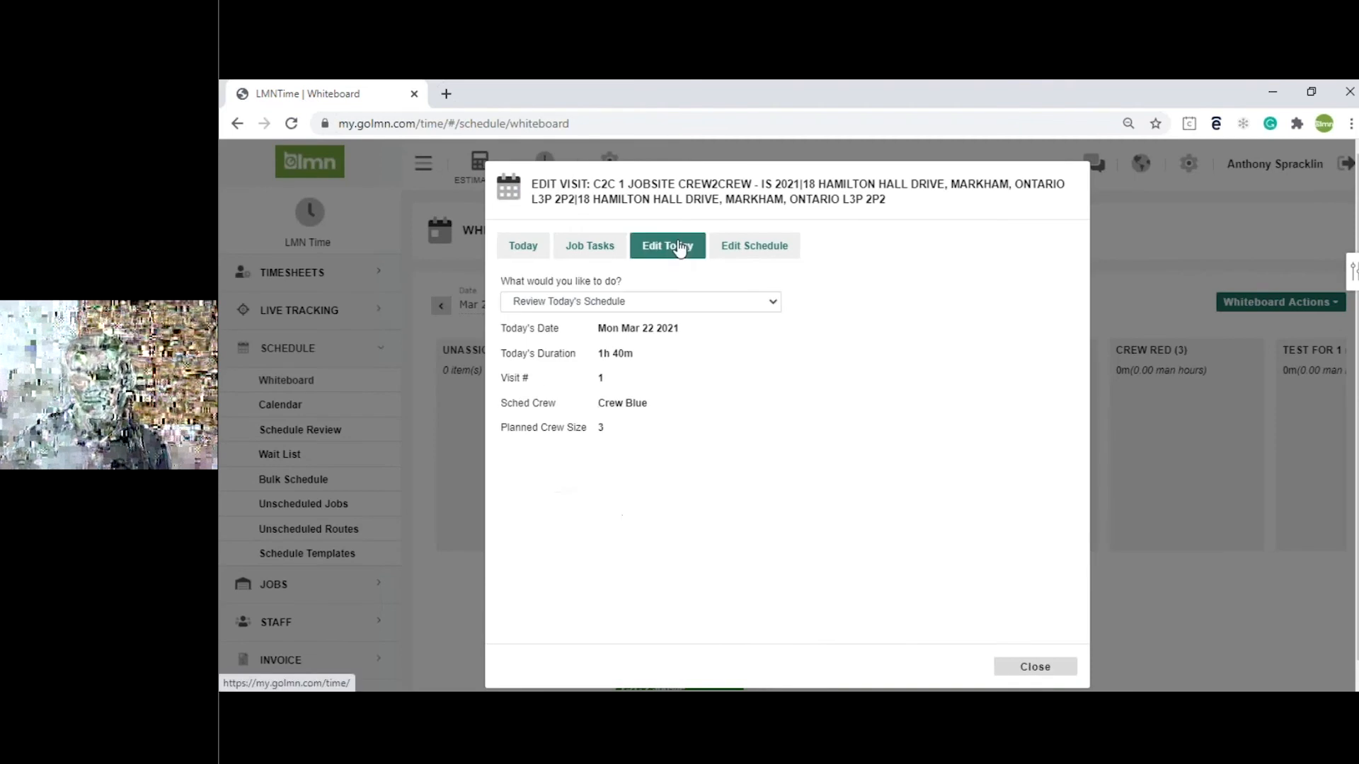
{"action": "left_click", "coordinate": [605, 304]}
{"action": "left_click", "coordinate": [573, 360]}
{"action": "left_click", "coordinate": [559, 486]}
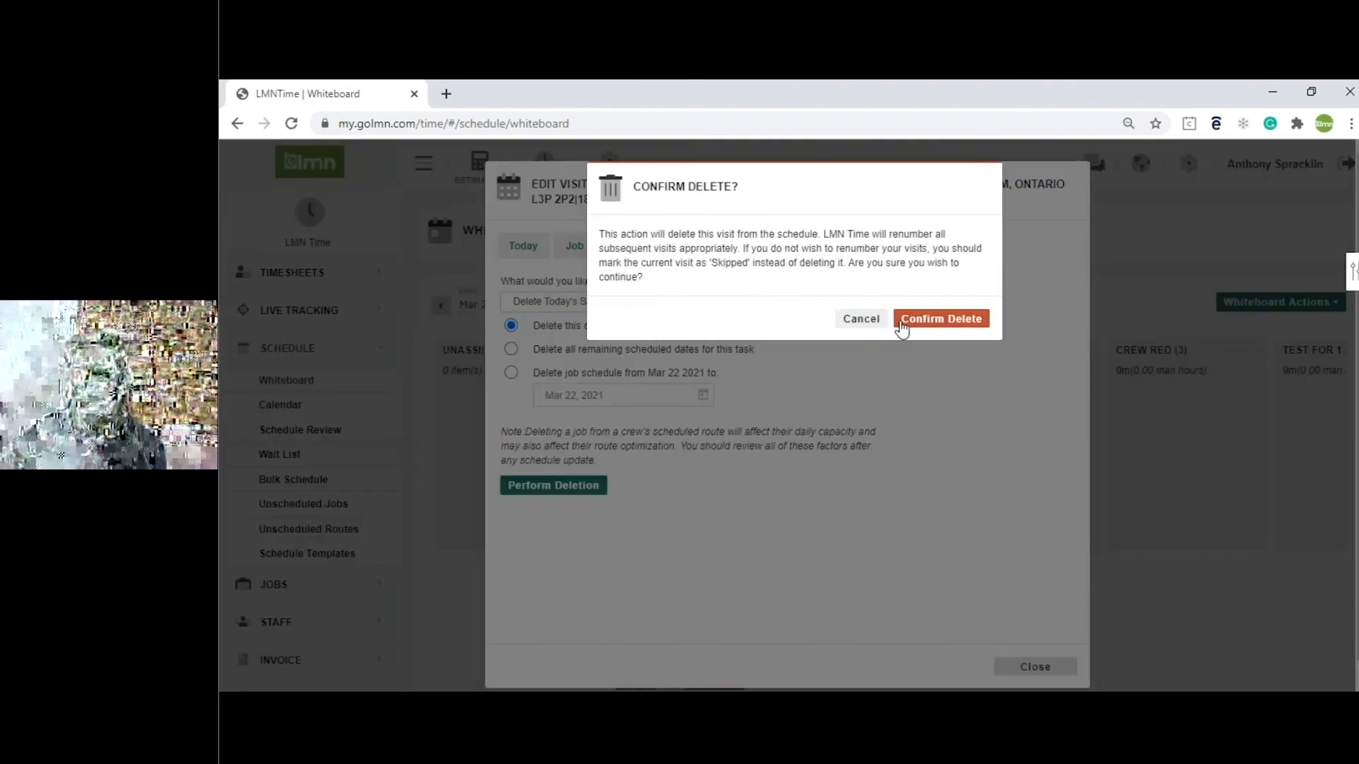
{"action": "left_click", "coordinate": [900, 324]}
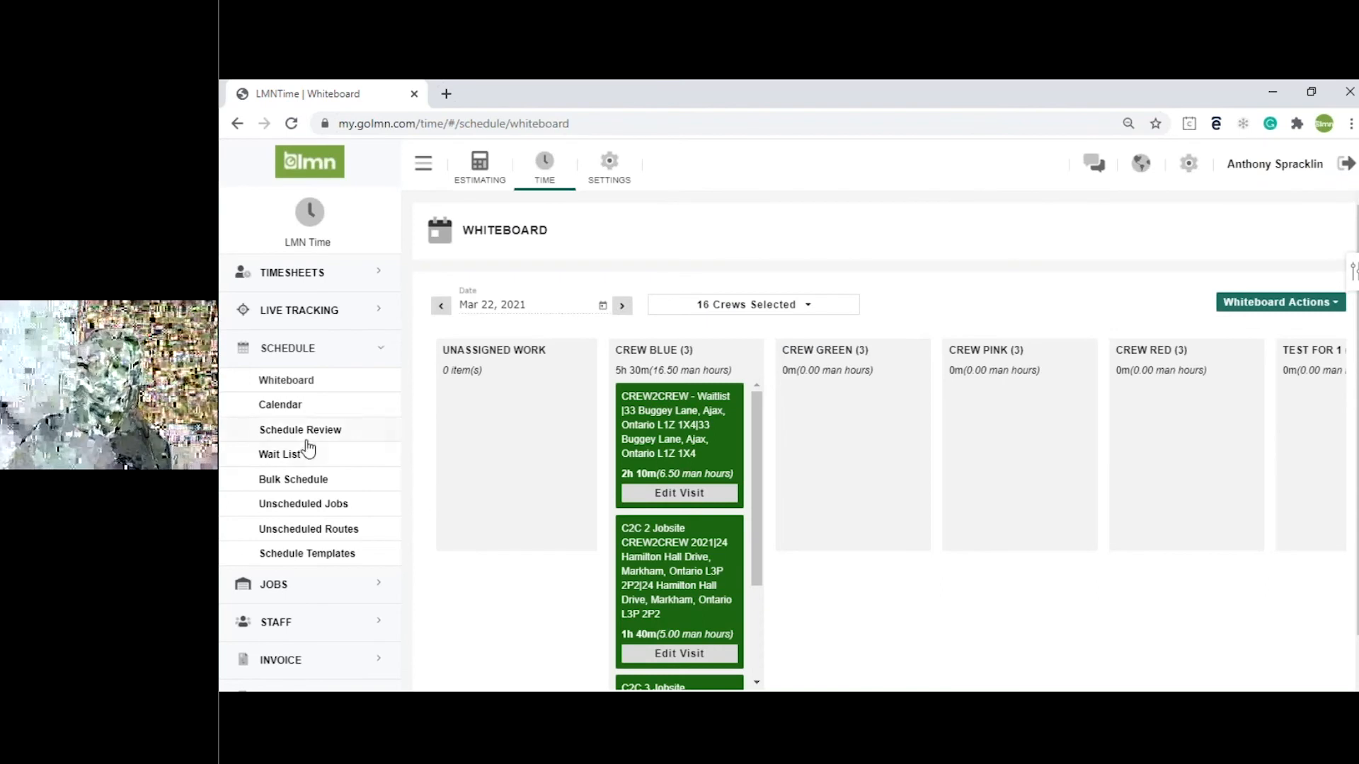
Step: Open the wait list and show the visits of all service types as of Mar 22, 2021
{"action": "left_click", "coordinate": [289, 458]}
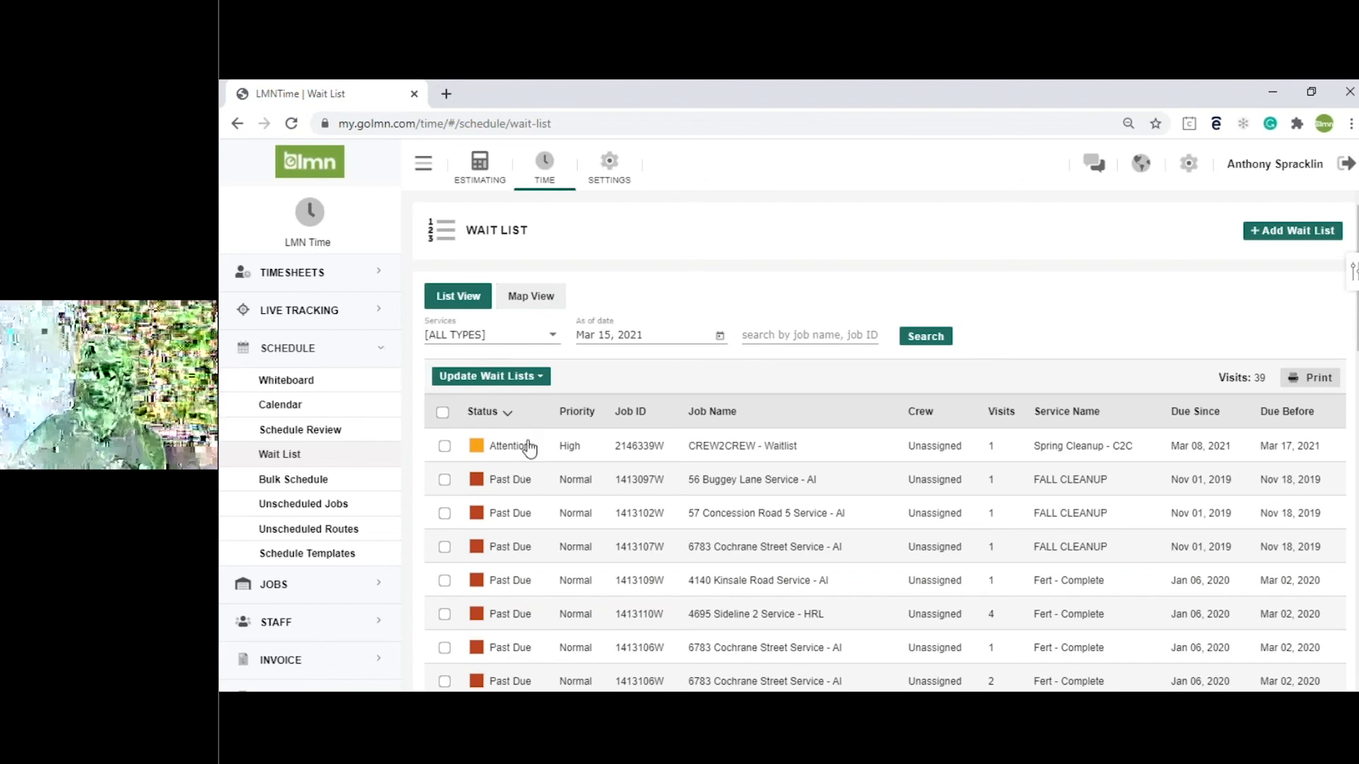
{"action": "left_click", "coordinate": [721, 337]}
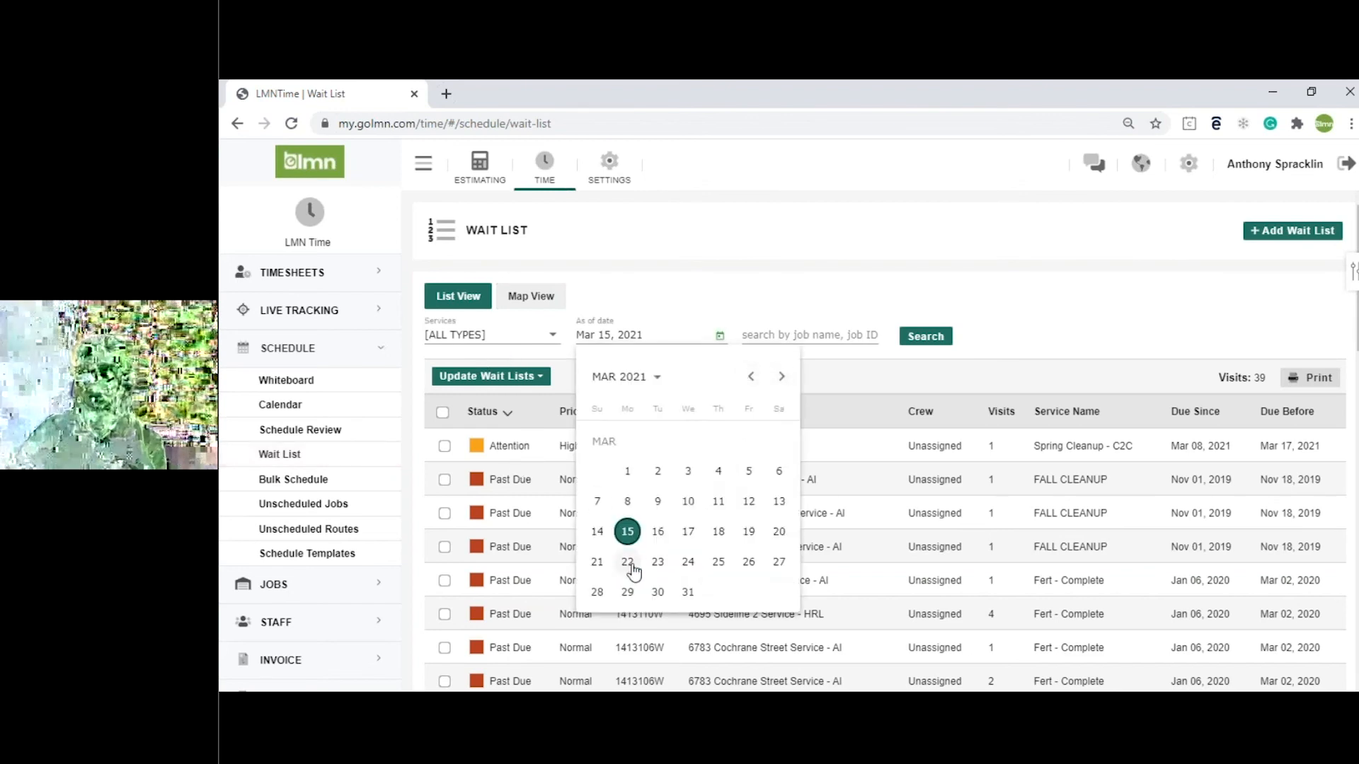
{"action": "left_click", "coordinate": [632, 562]}
{"action": "left_click", "coordinate": [925, 336]}
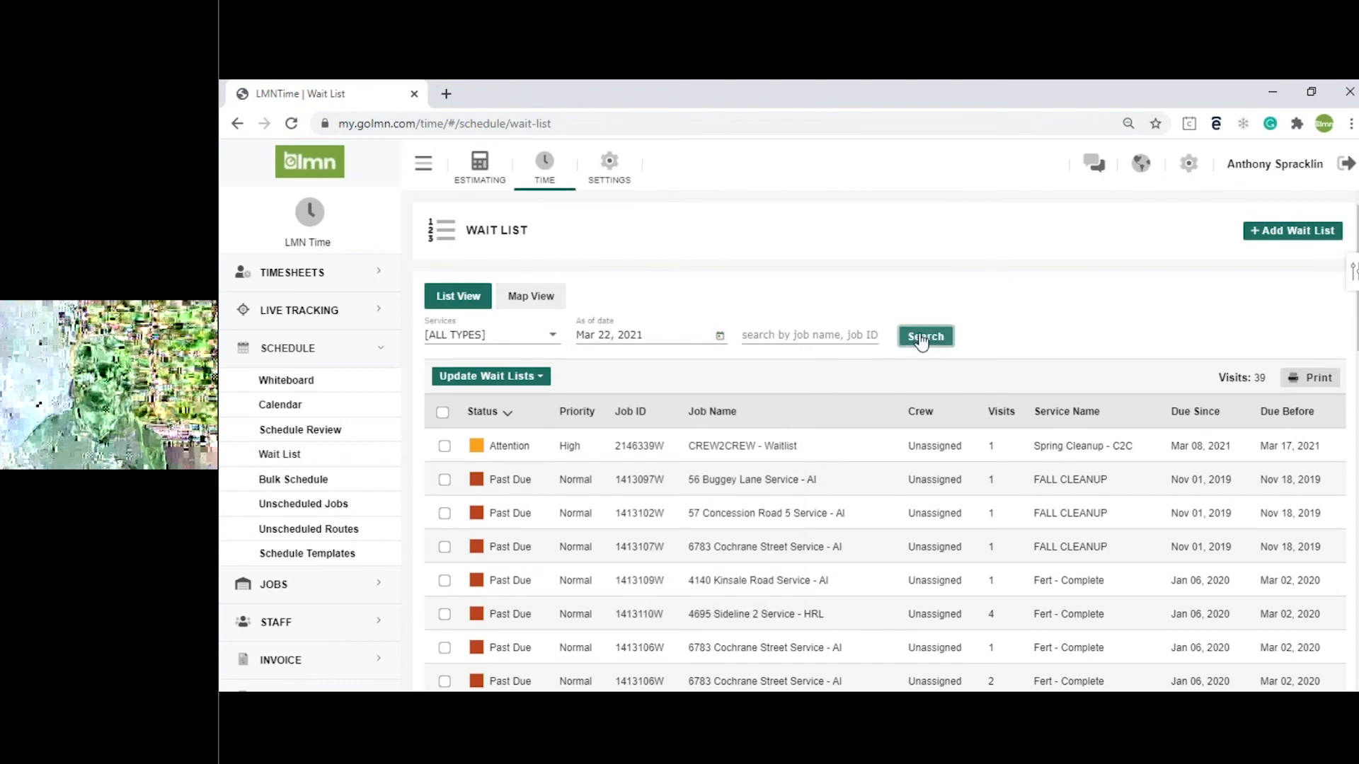
{"action": "scroll", "coordinate": [736, 319], "scroll_direction": "down", "scroll_amount": 3}
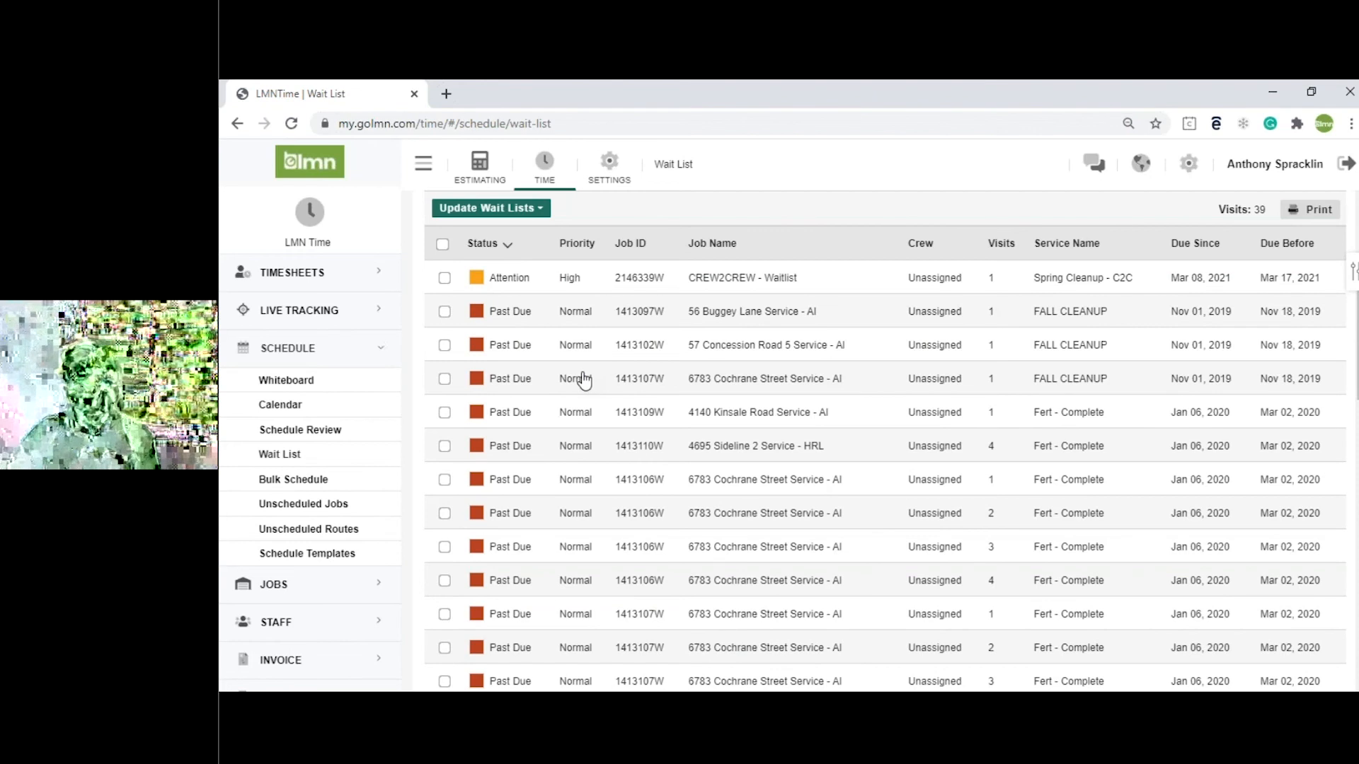
{"action": "scroll", "coordinate": [576, 385], "scroll_direction": "up", "scroll_amount": 3}
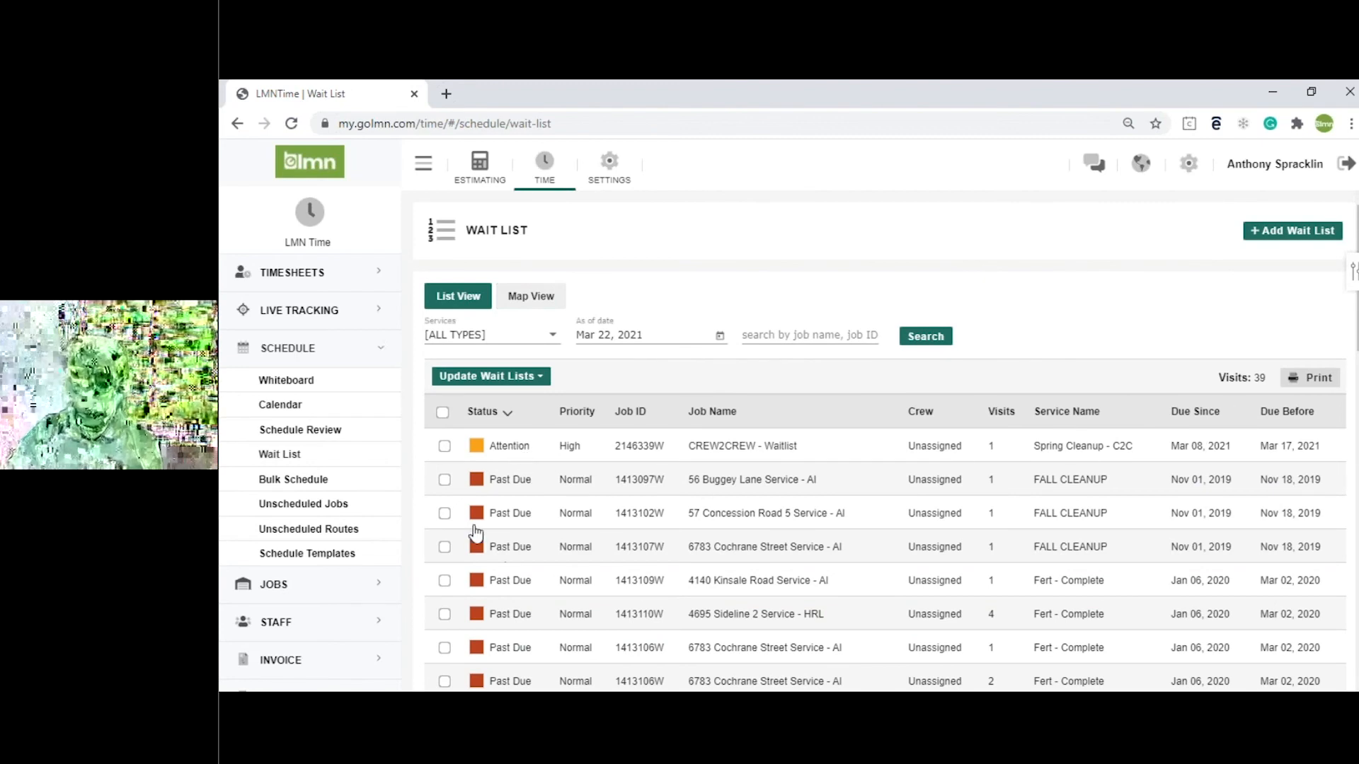
Step: Delete the second to fifth Past Due visits, two FALL CLEANUP and two Fert - Complete, from the wait list in bulk
{"action": "left_click", "coordinate": [445, 513]}
{"action": "left_click", "coordinate": [445, 546]}
{"action": "left_click", "coordinate": [444, 581]}
{"action": "left_click", "coordinate": [445, 613]}
{"action": "left_click", "coordinate": [499, 377]}
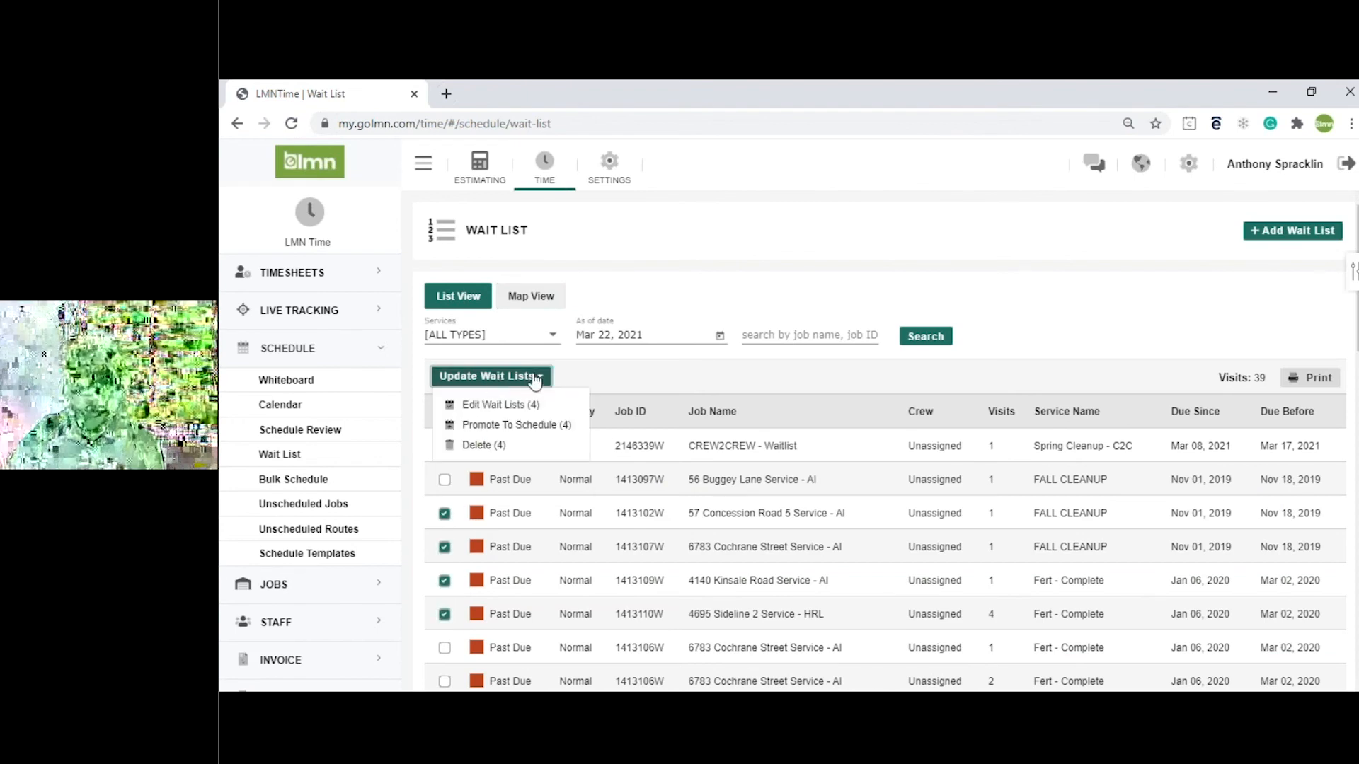
{"action": "left_click", "coordinate": [499, 404]}
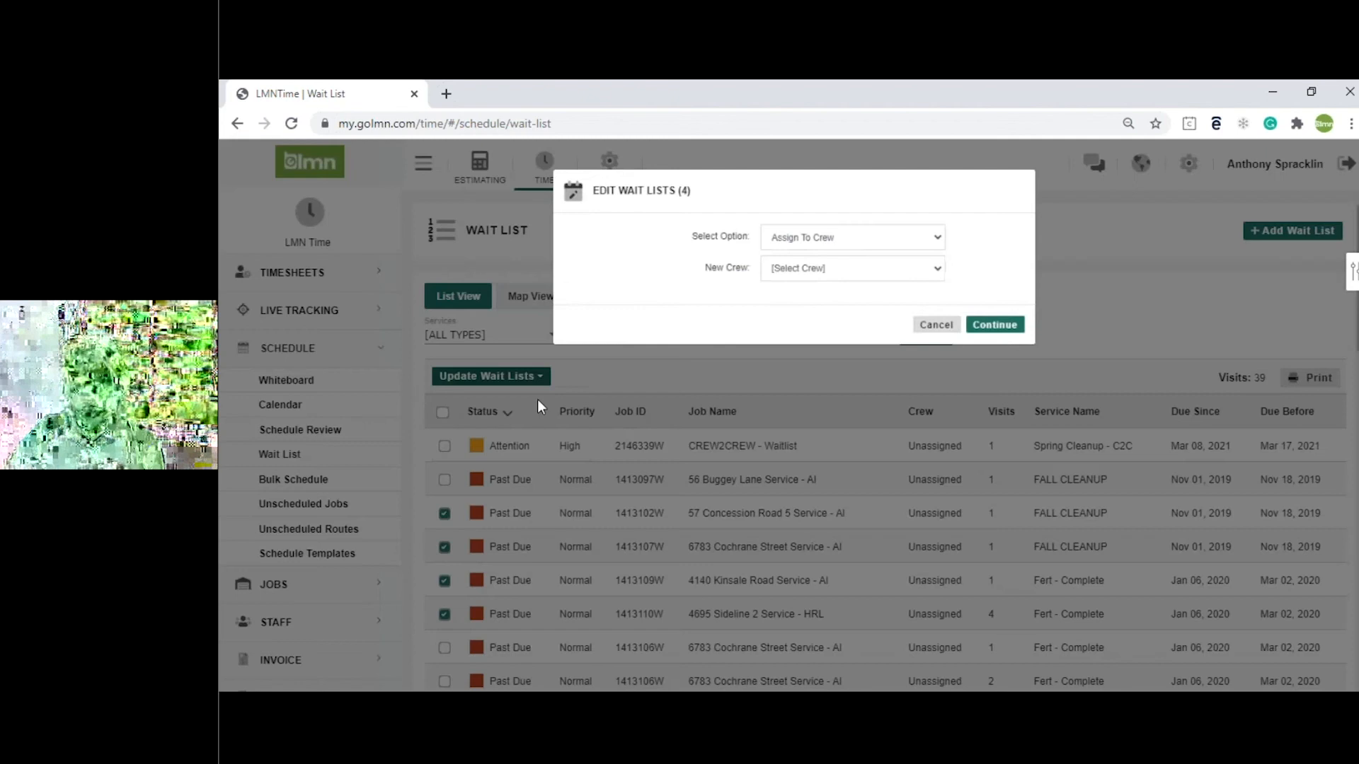
{"action": "left_click", "coordinate": [813, 235]}
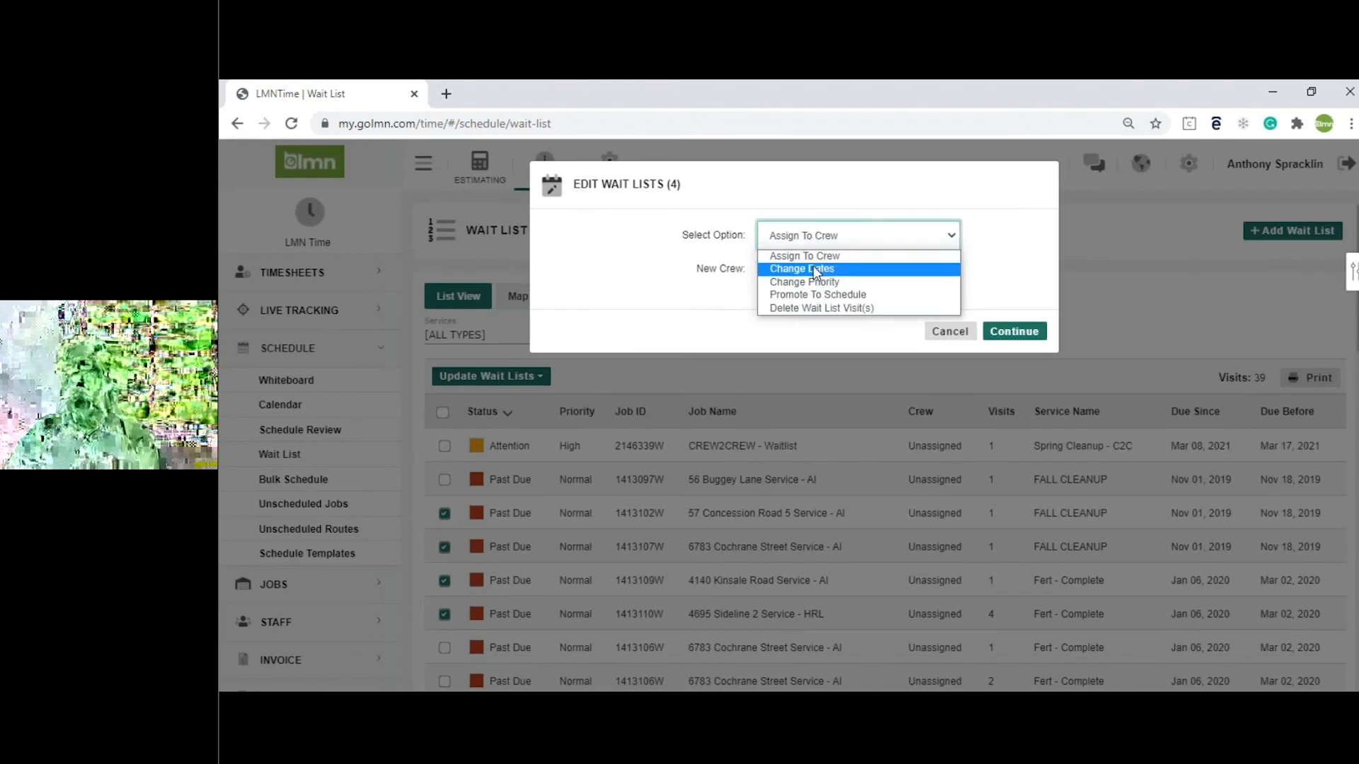
{"action": "left_click", "coordinate": [895, 308]}
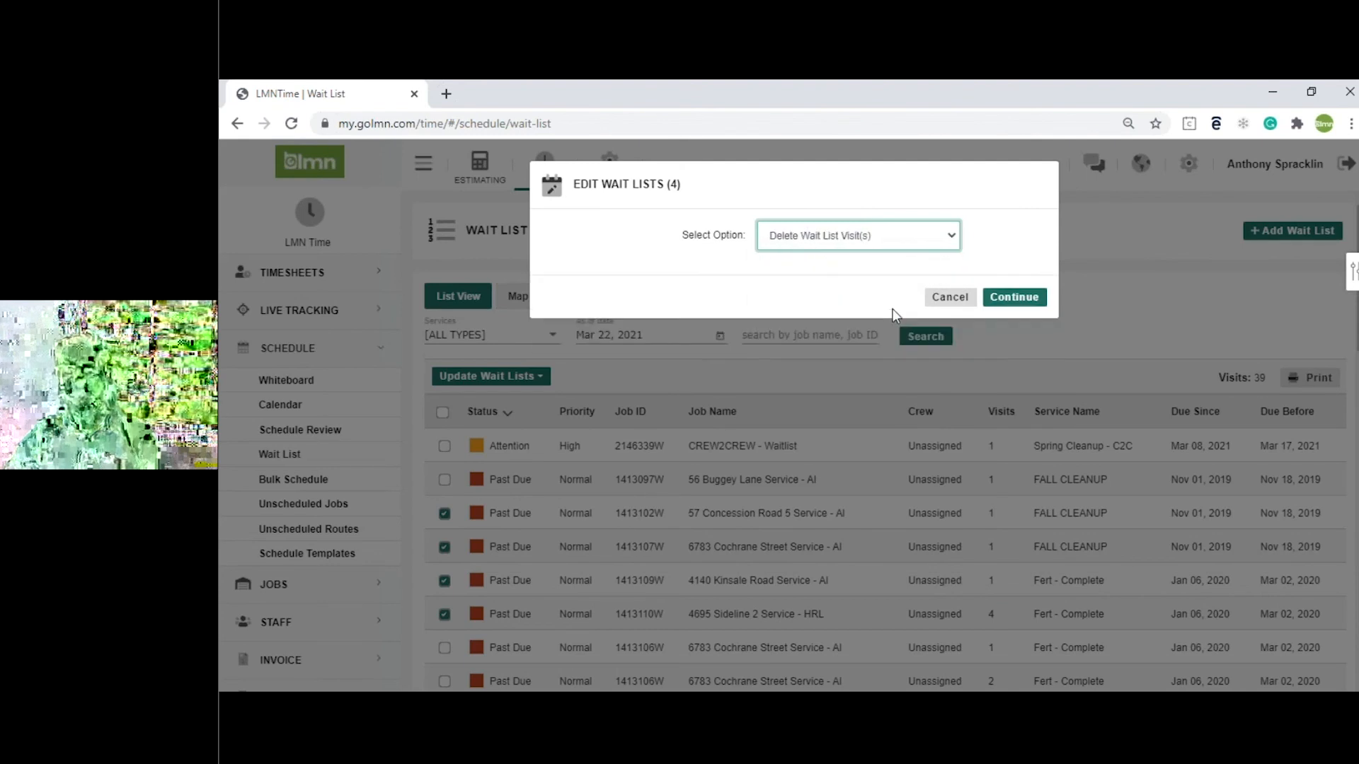
{"action": "left_click", "coordinate": [1013, 298]}
{"action": "left_click", "coordinate": [1014, 296]}
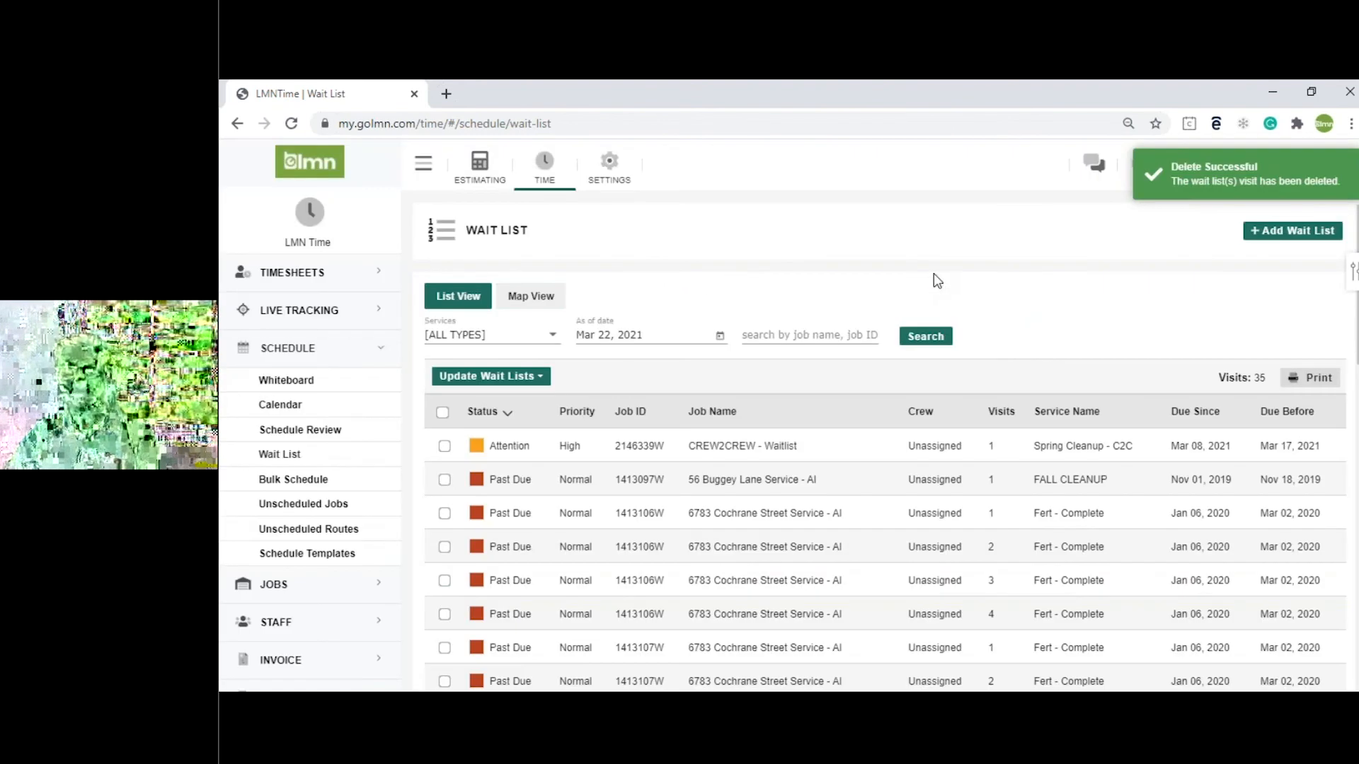
Step: Filter the wait list to the Spring Cleanup - C2C service
{"action": "left_click", "coordinate": [522, 347]}
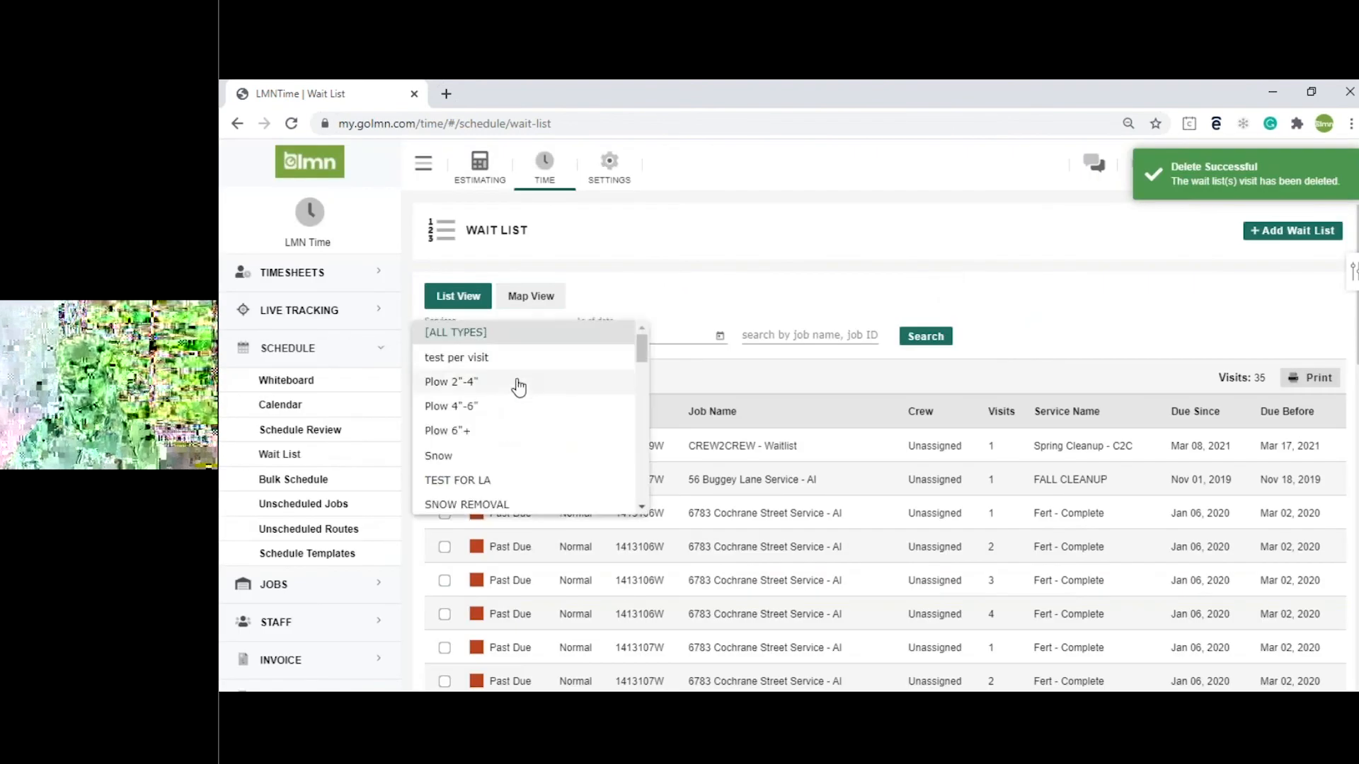
{"action": "scroll", "coordinate": [523, 388], "scroll_direction": "down", "scroll_amount": 3}
{"action": "left_click", "coordinate": [499, 470]}
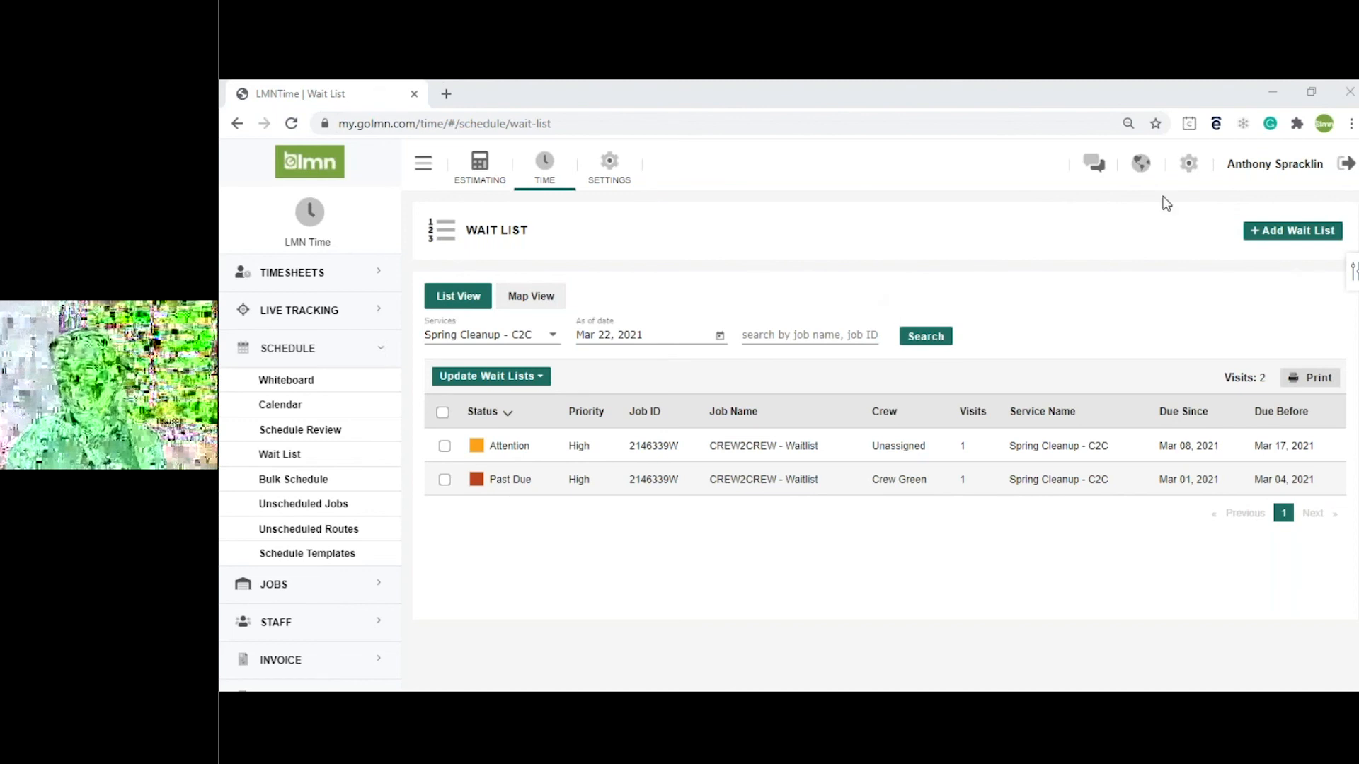
Step: Look at the help widget's live chat form and top suggestions, and minimize the widget
{"action": "left_click", "coordinate": [1102, 182]}
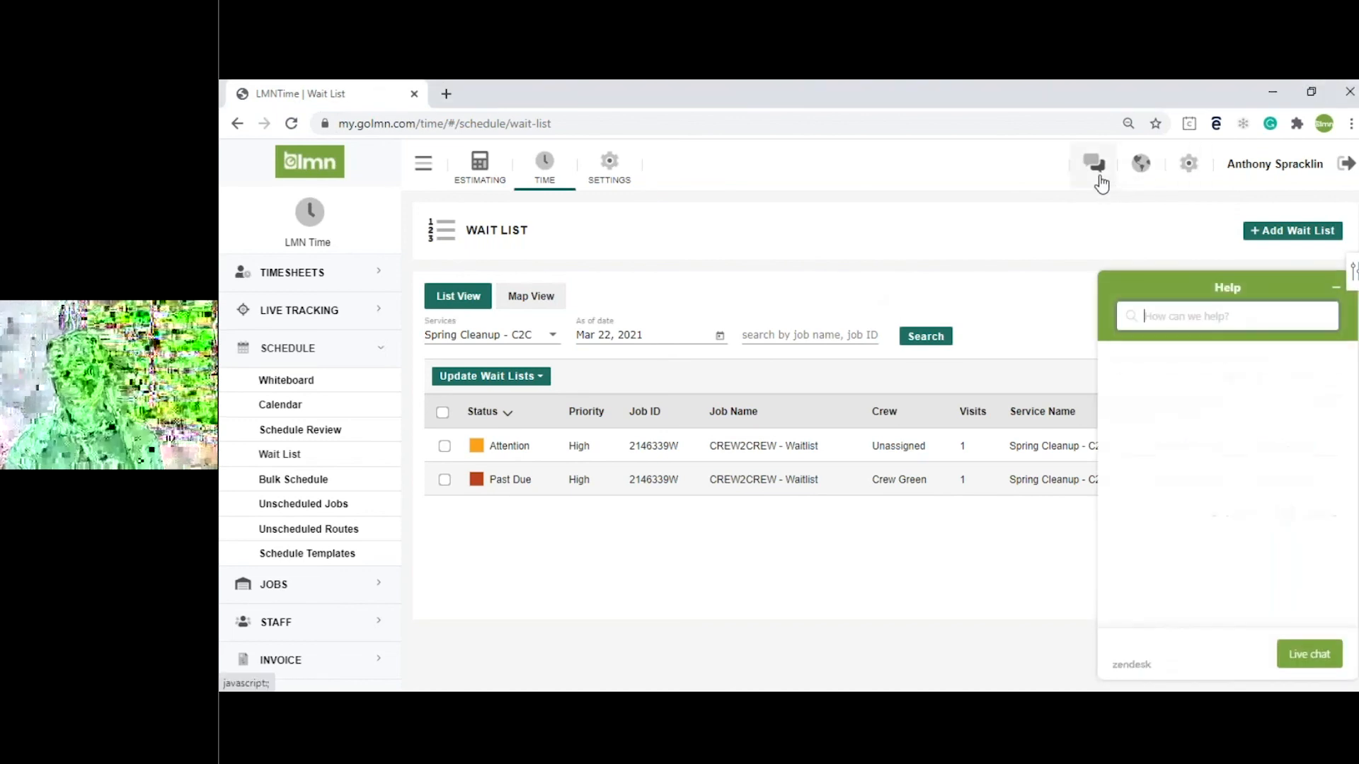
{"action": "left_click", "coordinate": [1306, 654]}
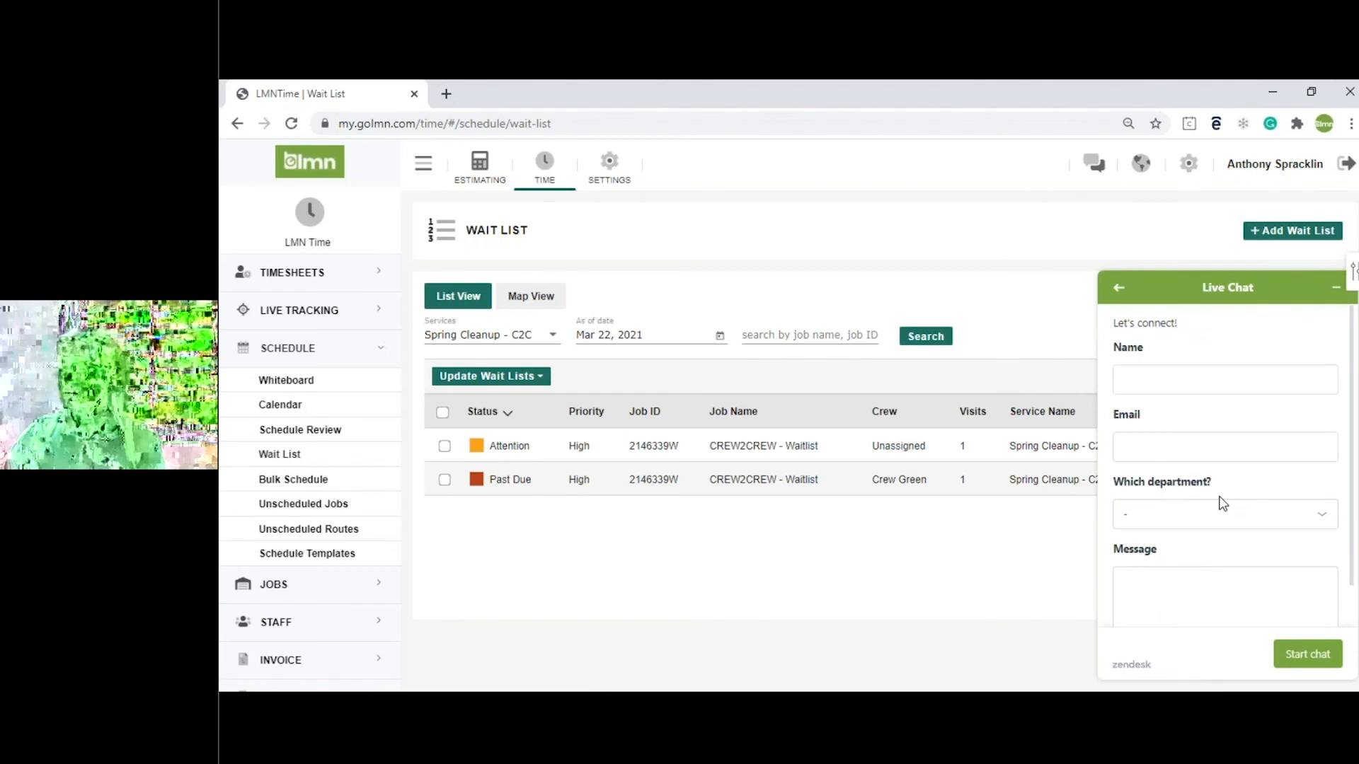
{"action": "left_click", "coordinate": [1120, 290]}
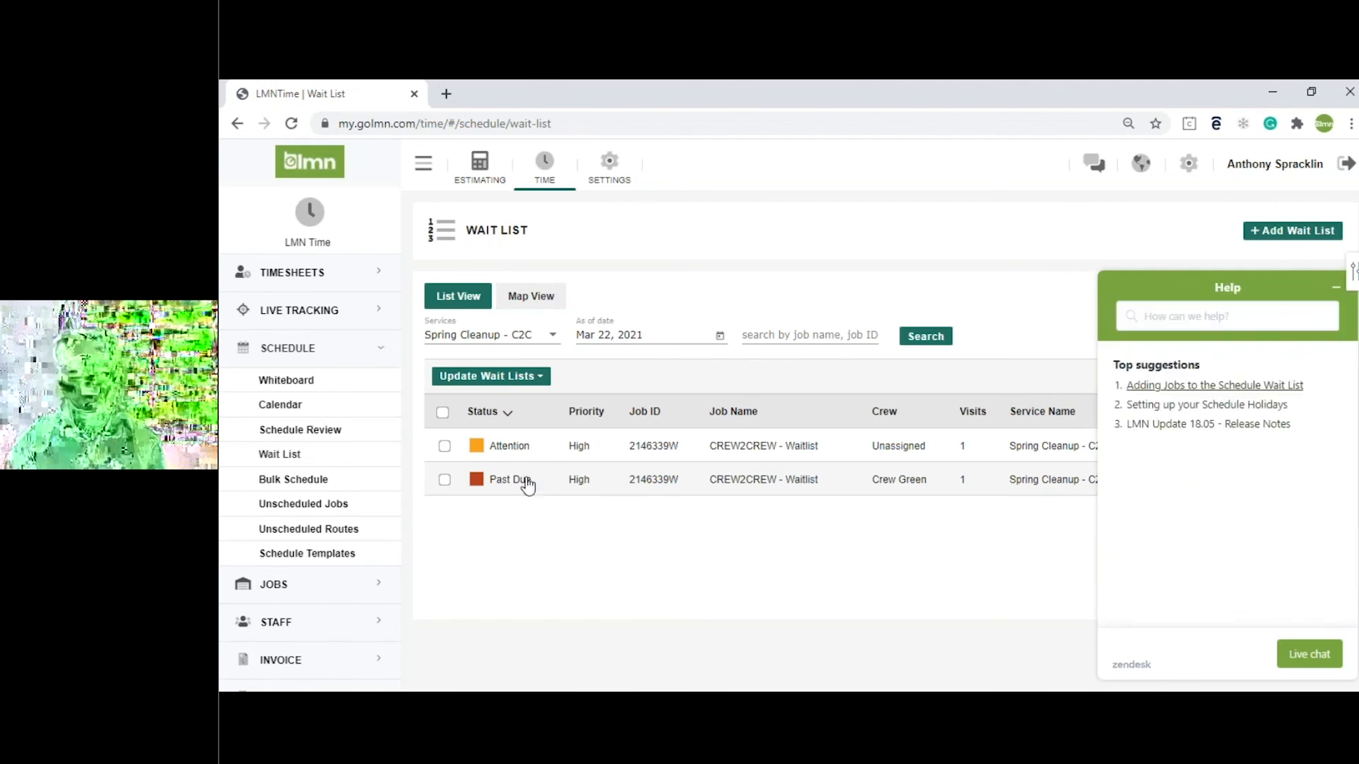
{"action": "scroll", "coordinate": [350, 506], "scroll_direction": "down", "scroll_amount": 2}
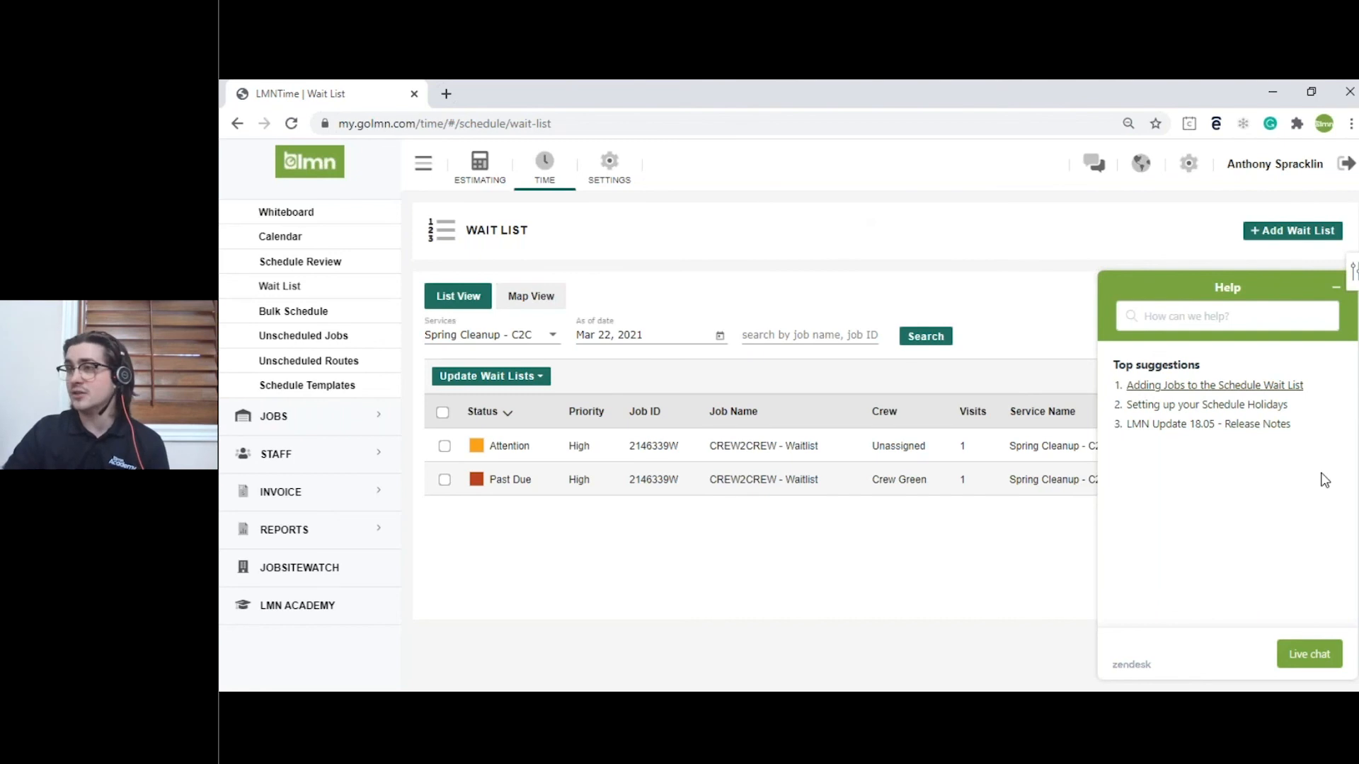
{"action": "left_click", "coordinate": [1335, 287]}
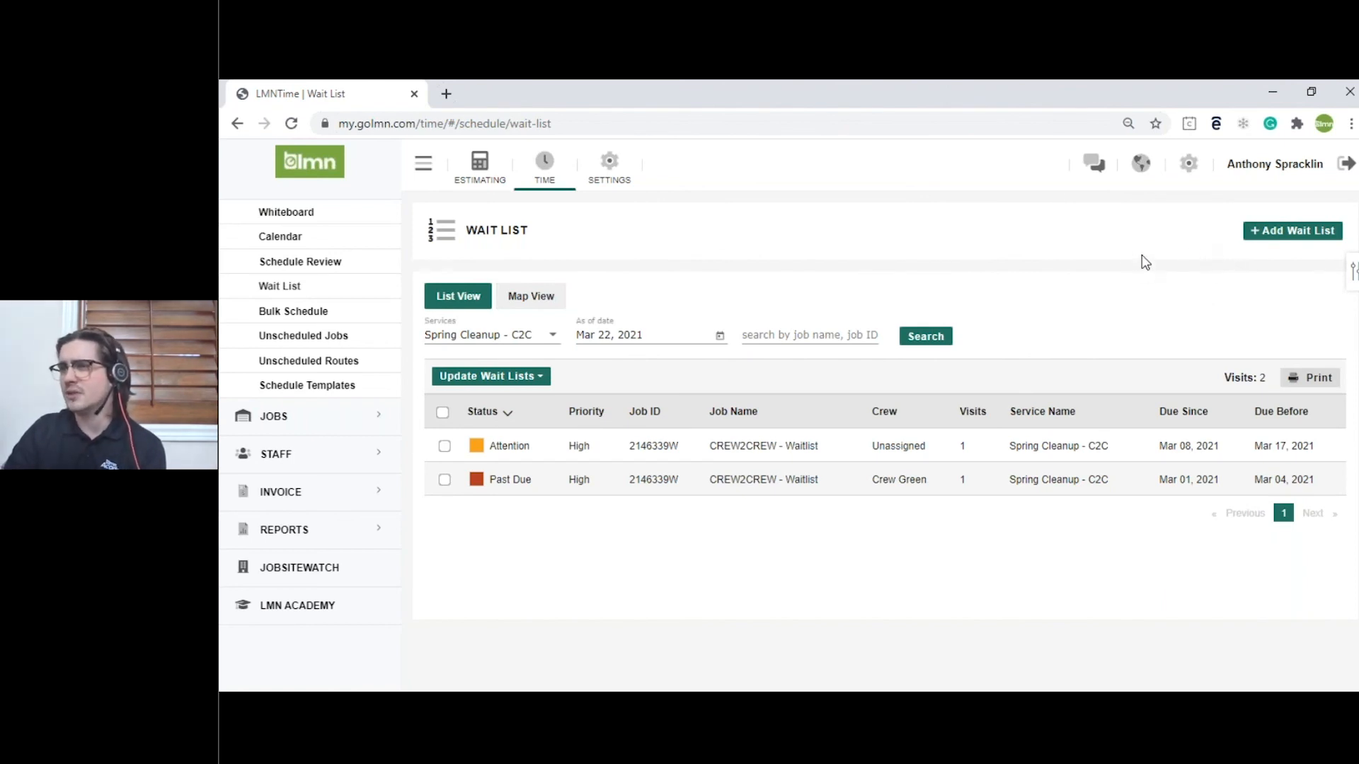
Step: Open the Schedule Crews settings and view Crew Blue's name, size, default foreman and color without changing them
{"action": "left_click", "coordinate": [1189, 170]}
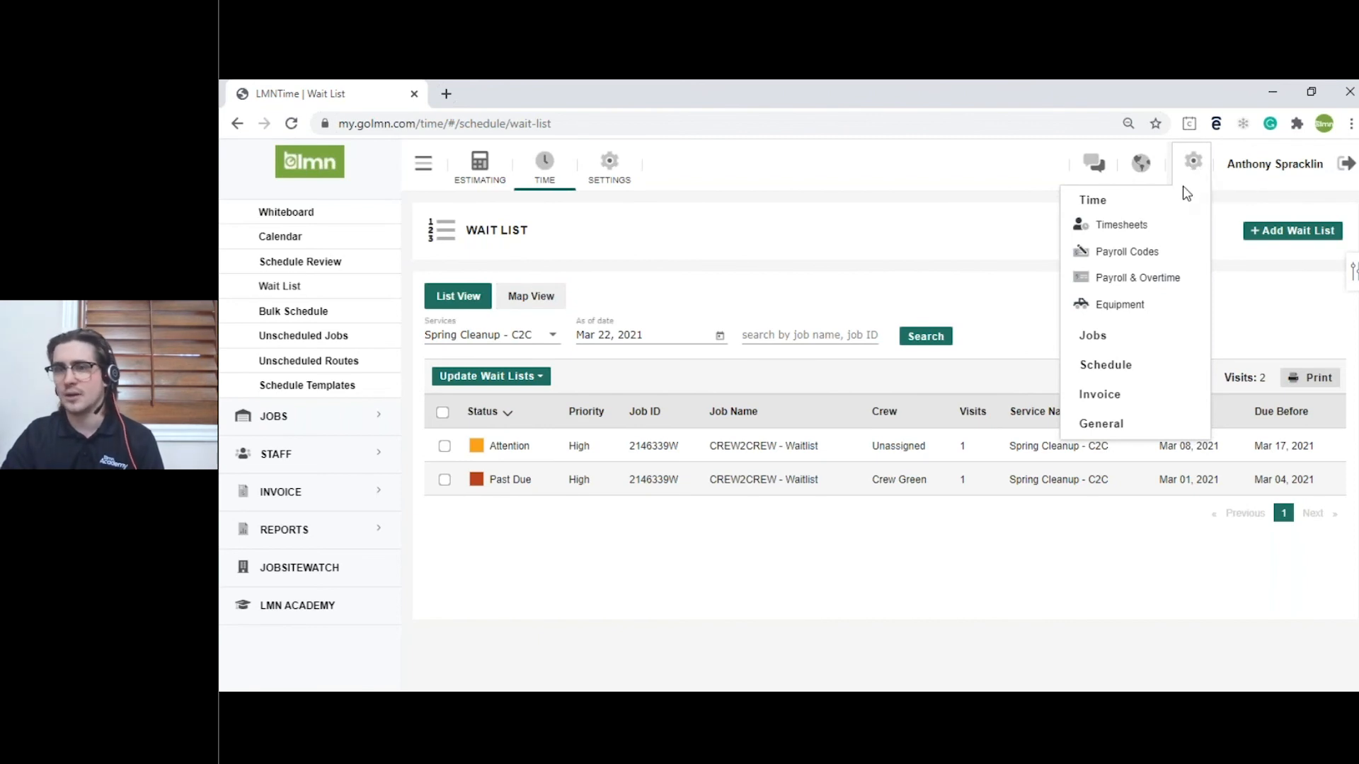
{"action": "left_click", "coordinate": [1119, 363]}
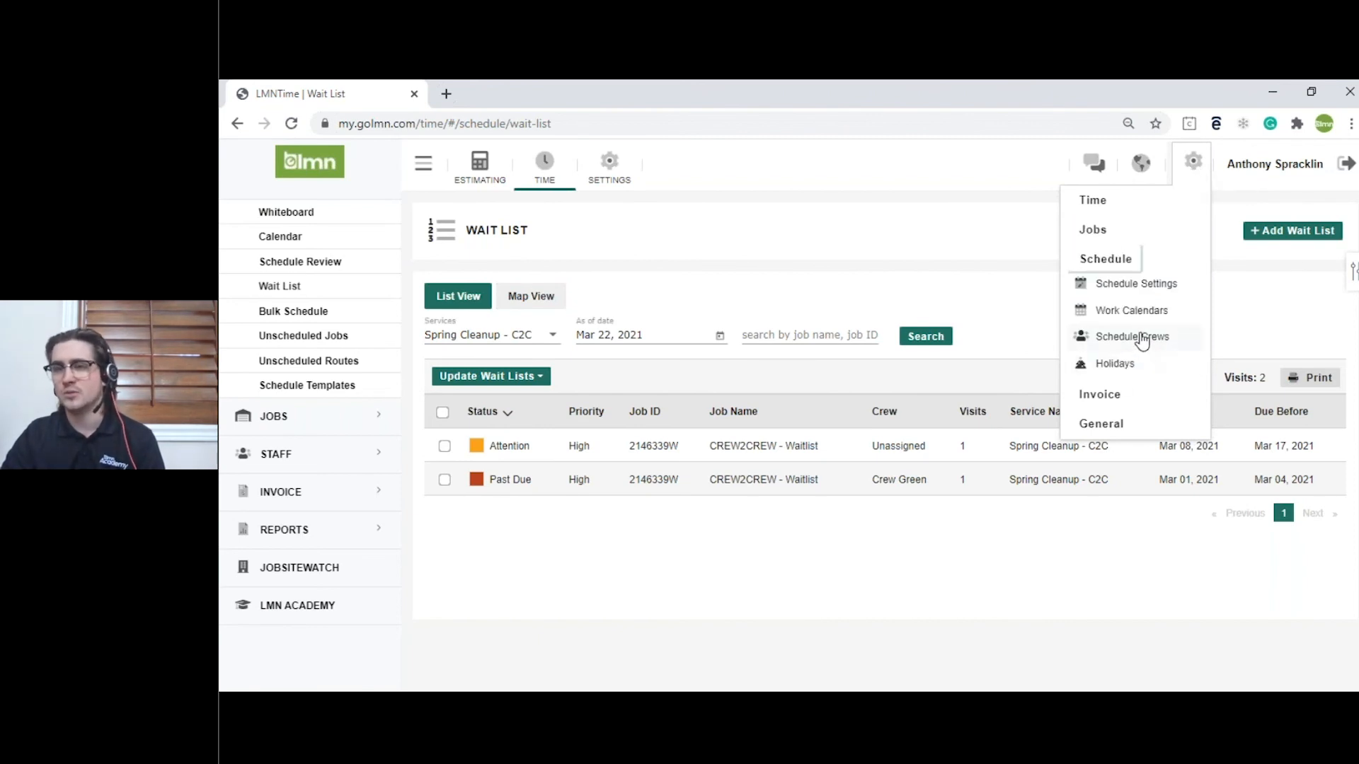
{"action": "left_click", "coordinate": [1126, 343]}
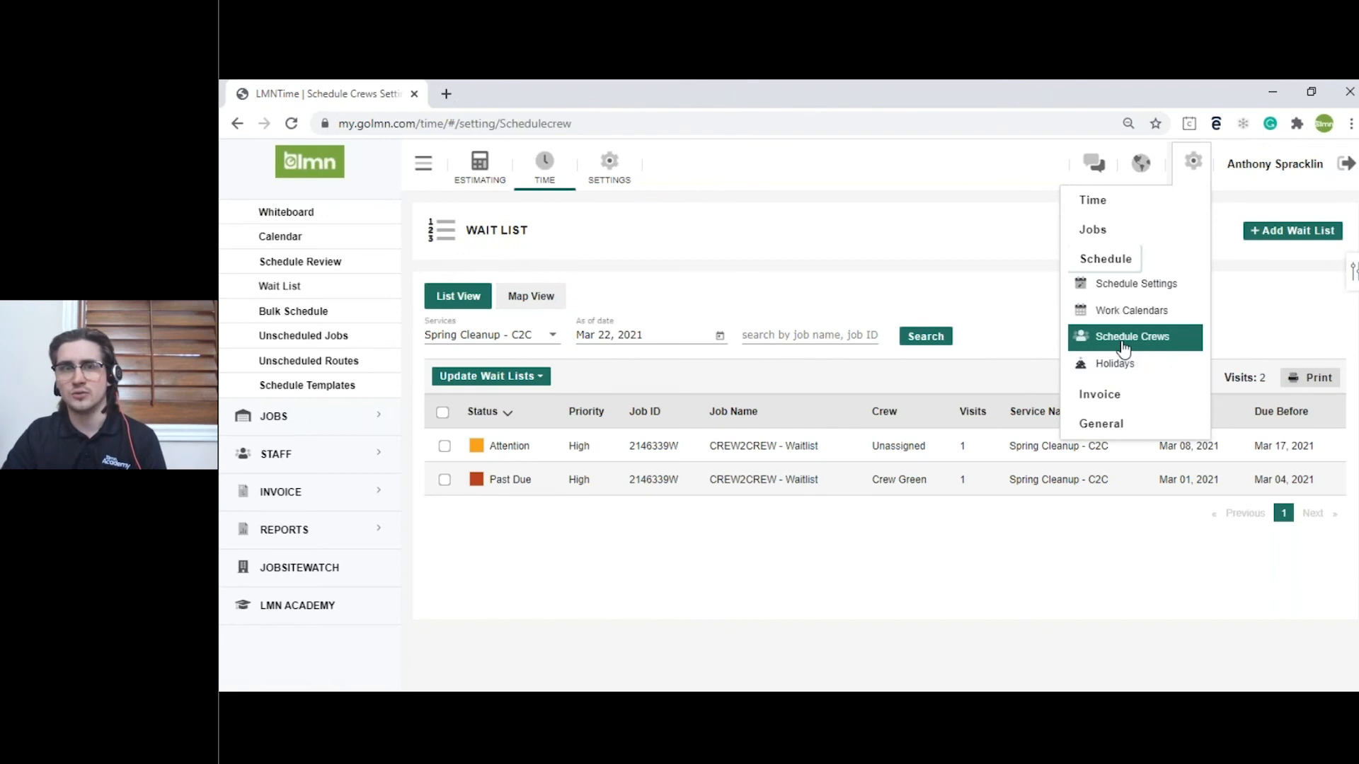
{"action": "left_click", "coordinate": [561, 339]}
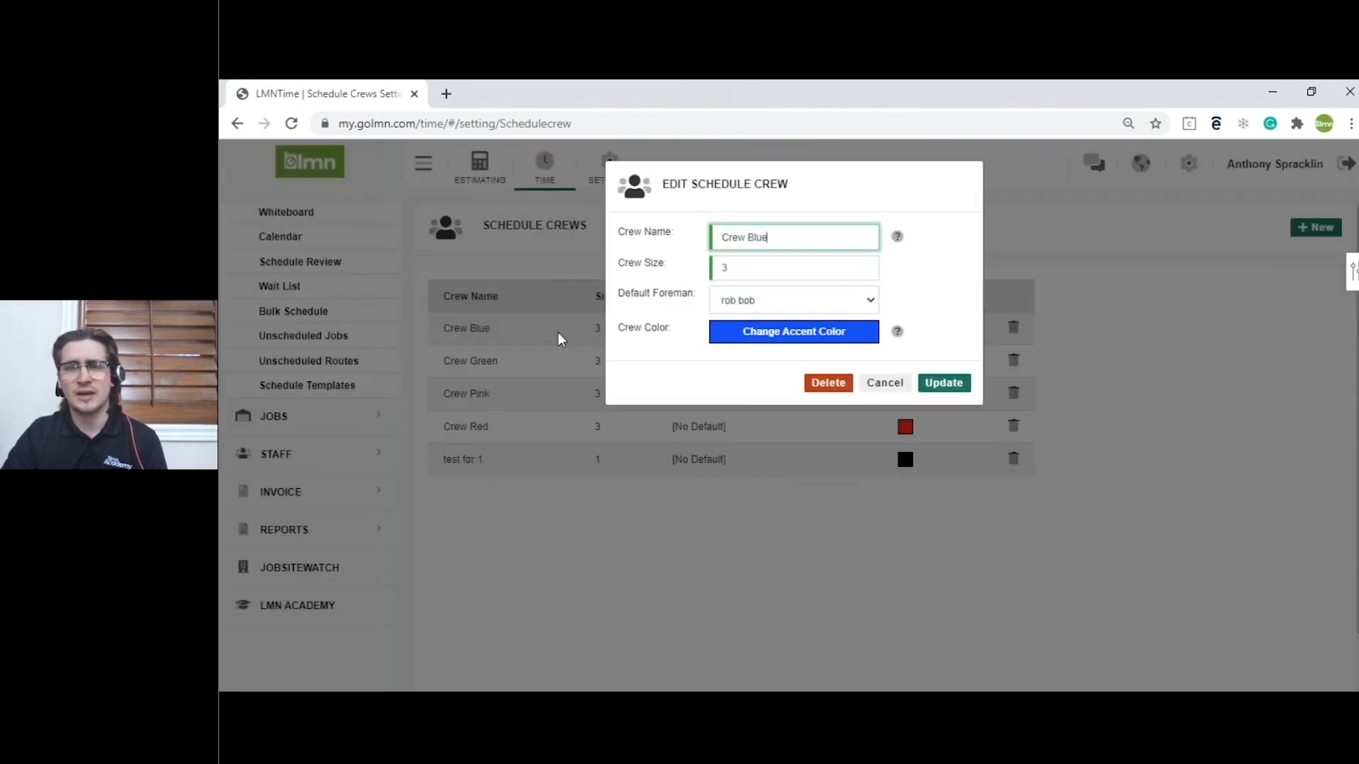
{"action": "left_click", "coordinate": [764, 259]}
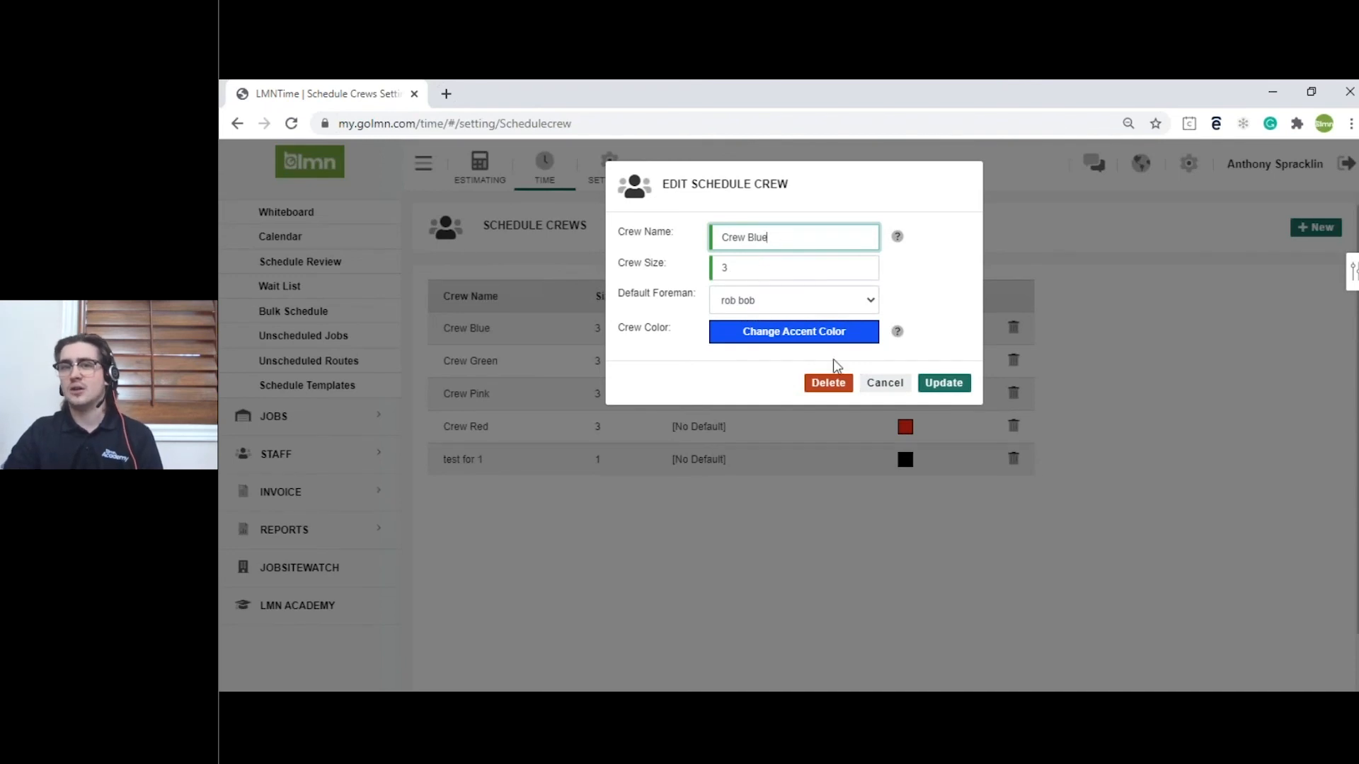
{"action": "left_click", "coordinate": [884, 383]}
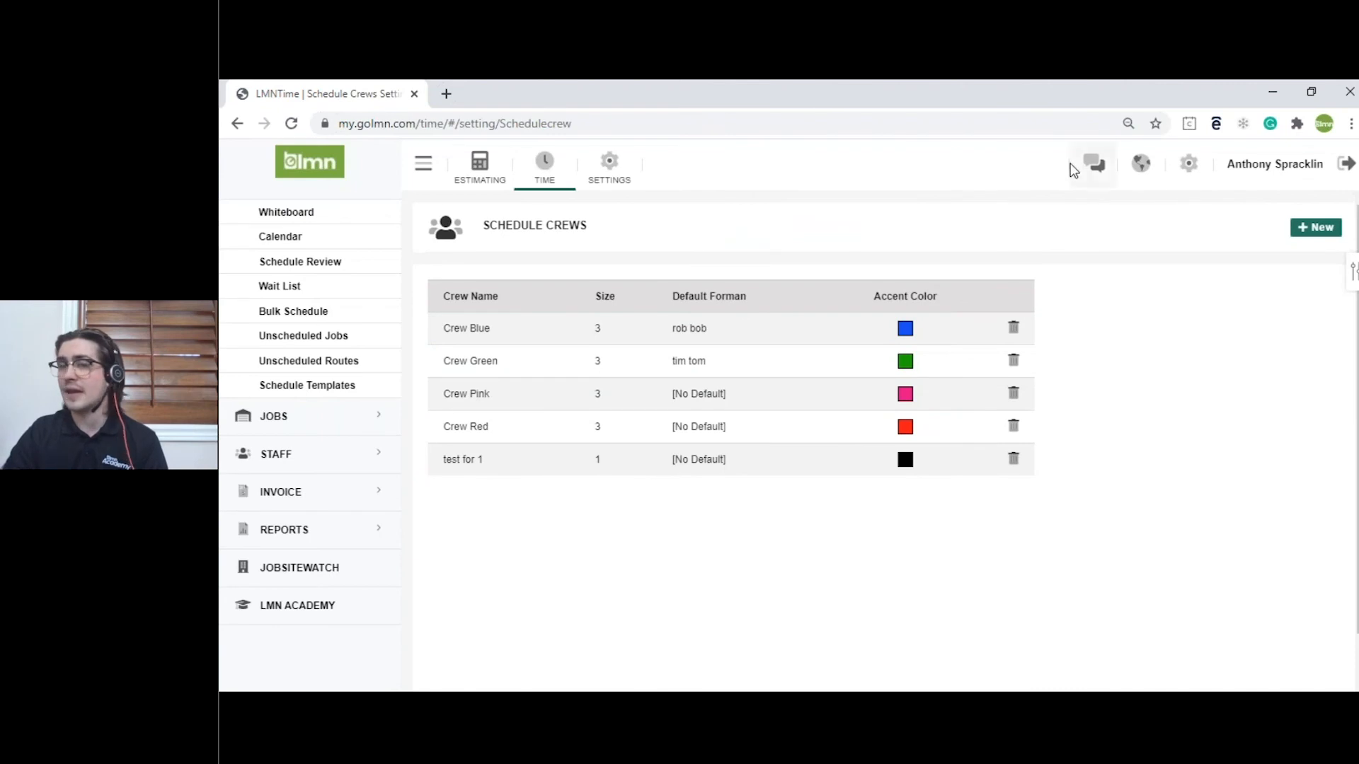
{"action": "left_click", "coordinate": [1188, 167]}
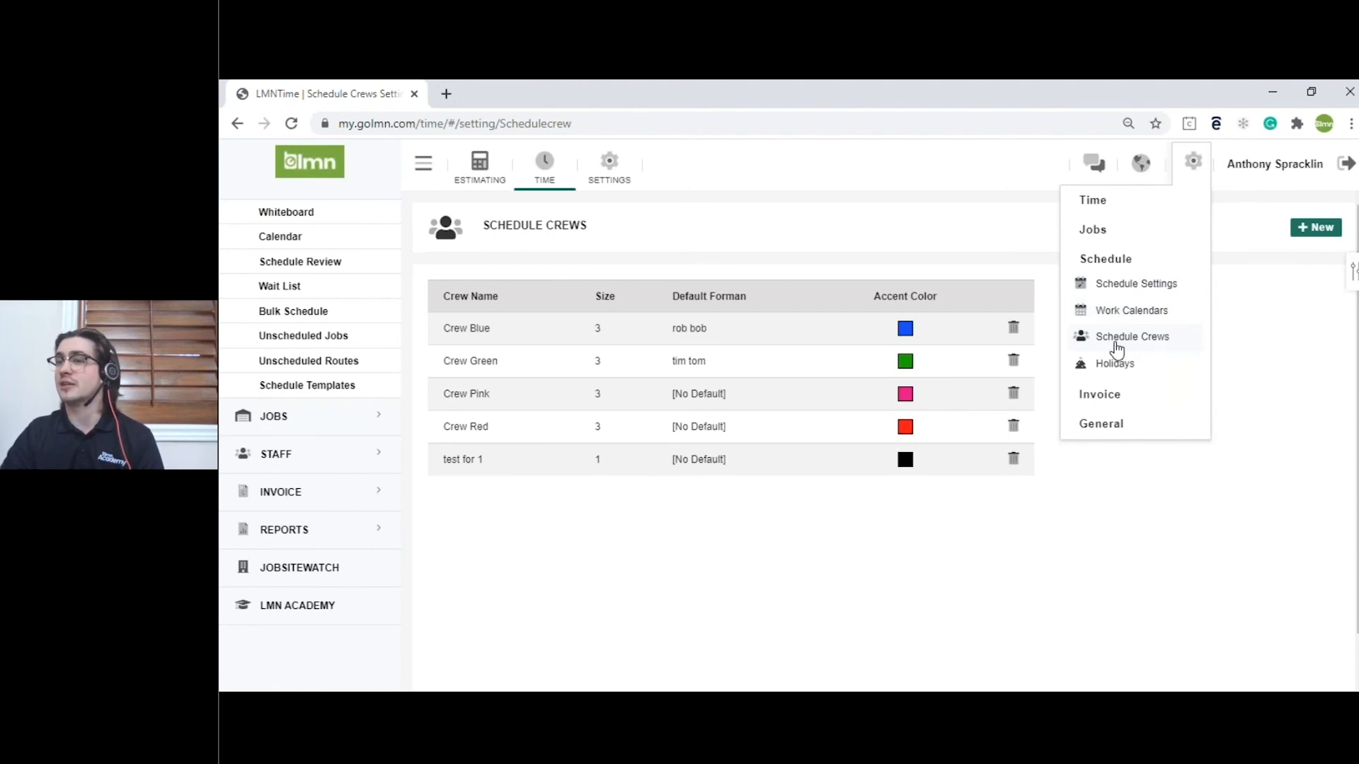
{"action": "left_click", "coordinate": [969, 198]}
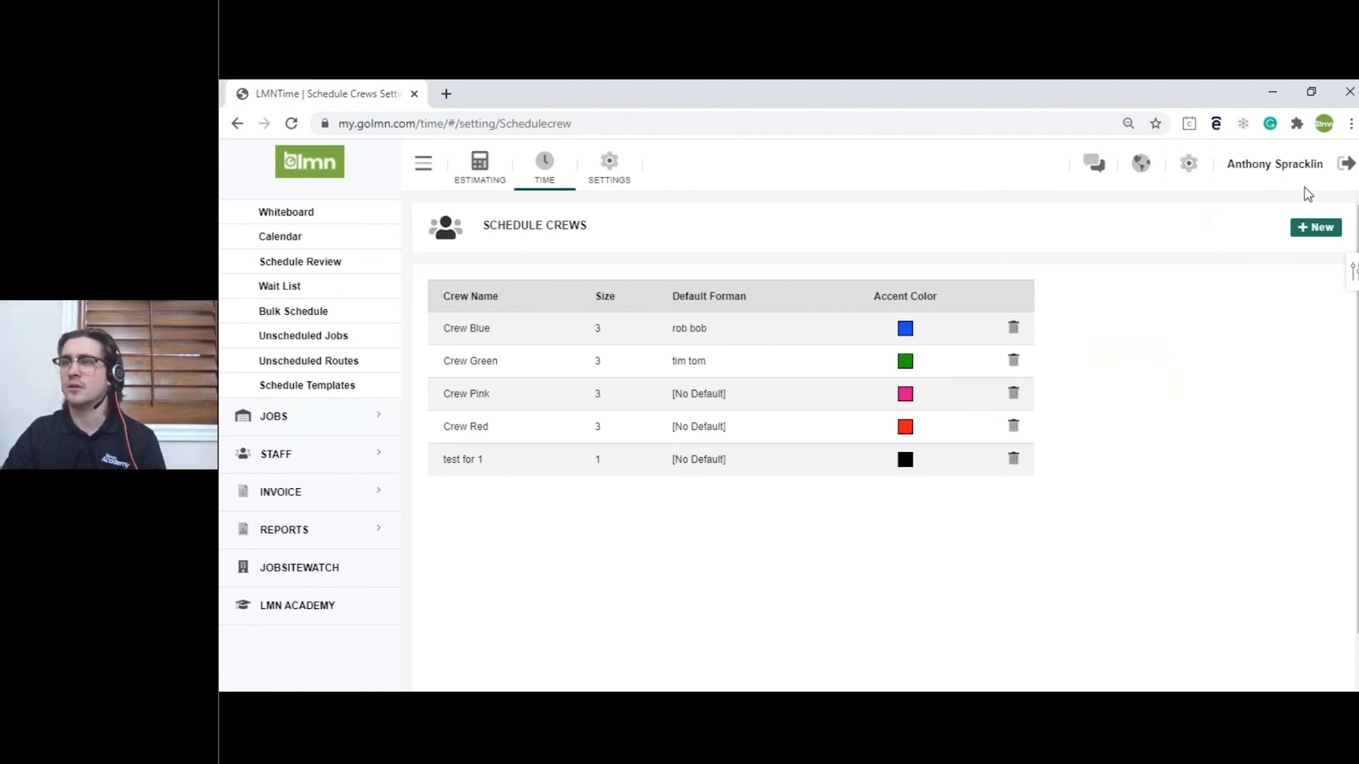